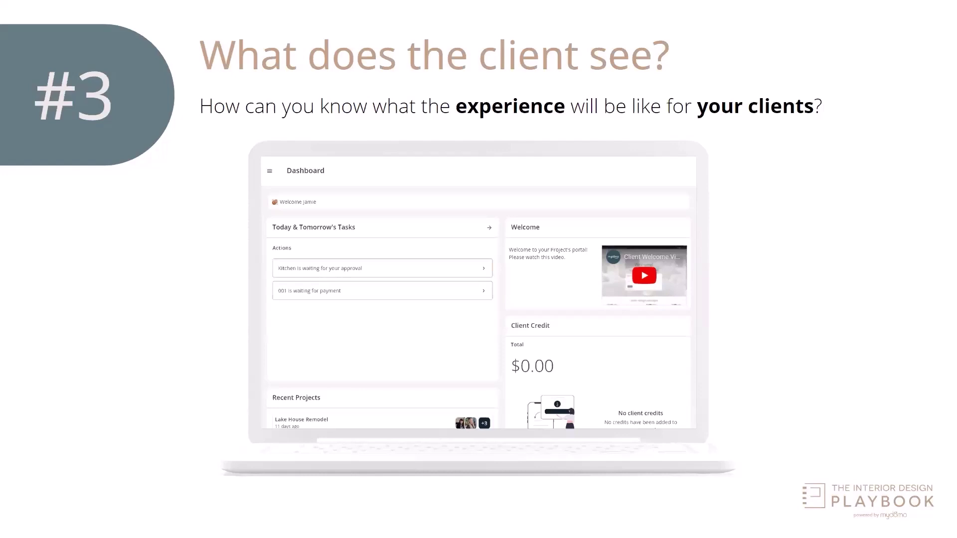
- End the slide presentation and close its audience window to return to the Mydoma Studio dashboard
left_click(892, 267)
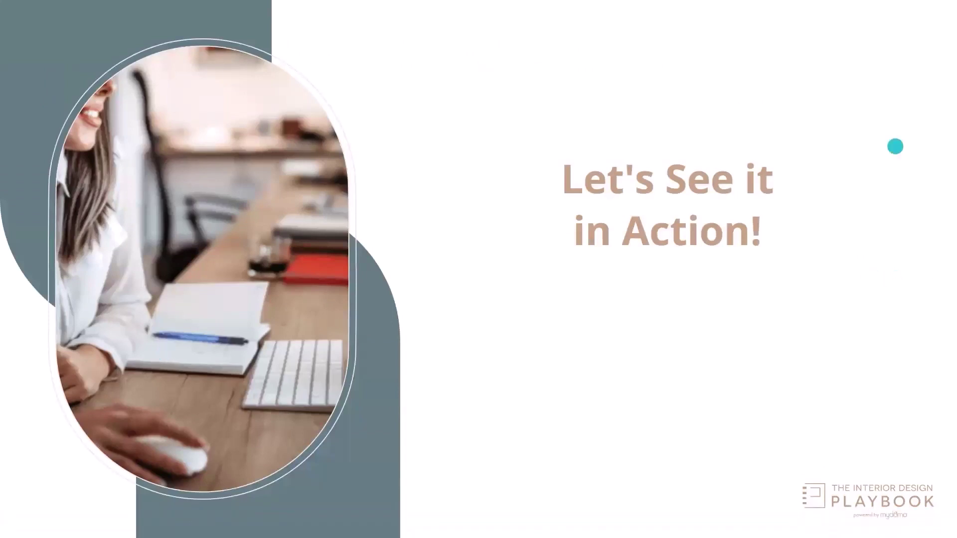
key("Escape")
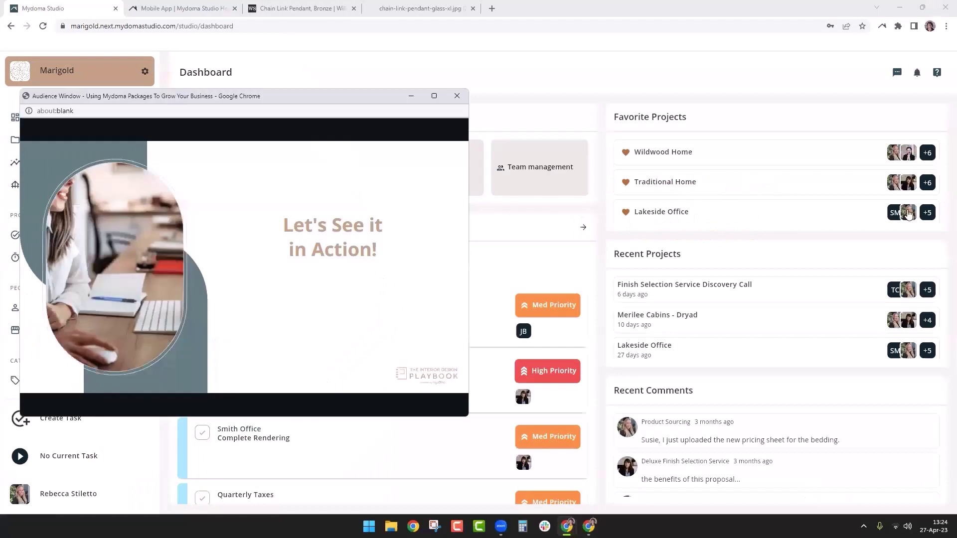
left_click(457, 96)
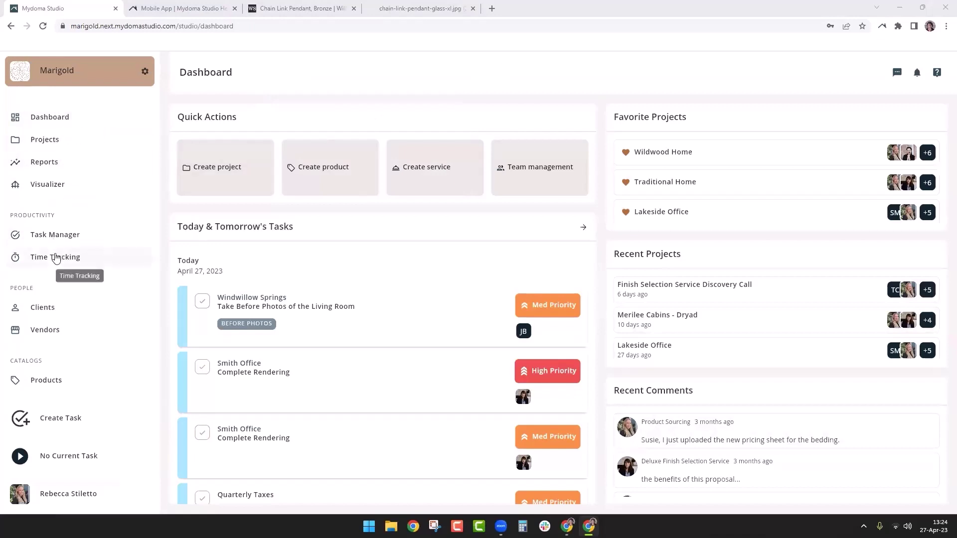
- Open the Design Consultation package from the studio's packages catalog
scroll(55, 257, "down", 2)
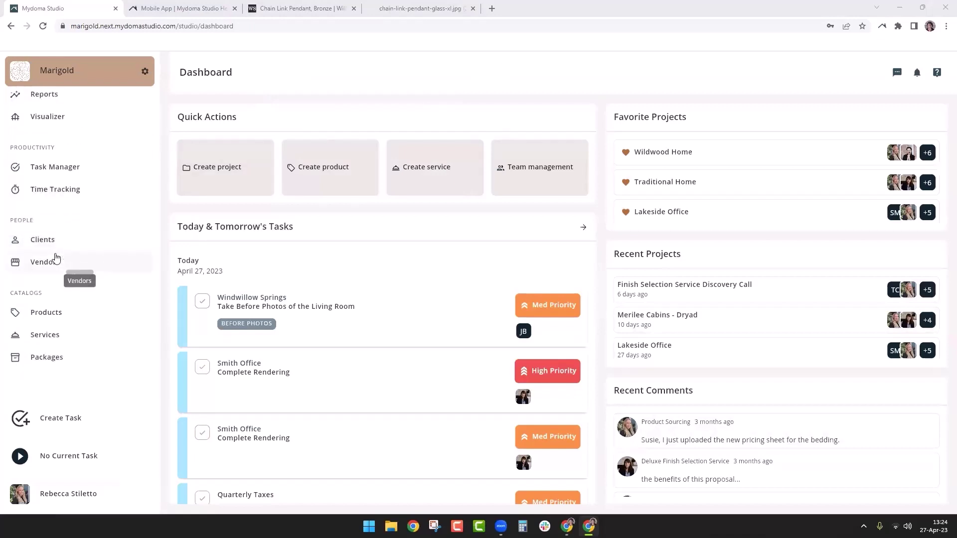
left_click(41, 364)
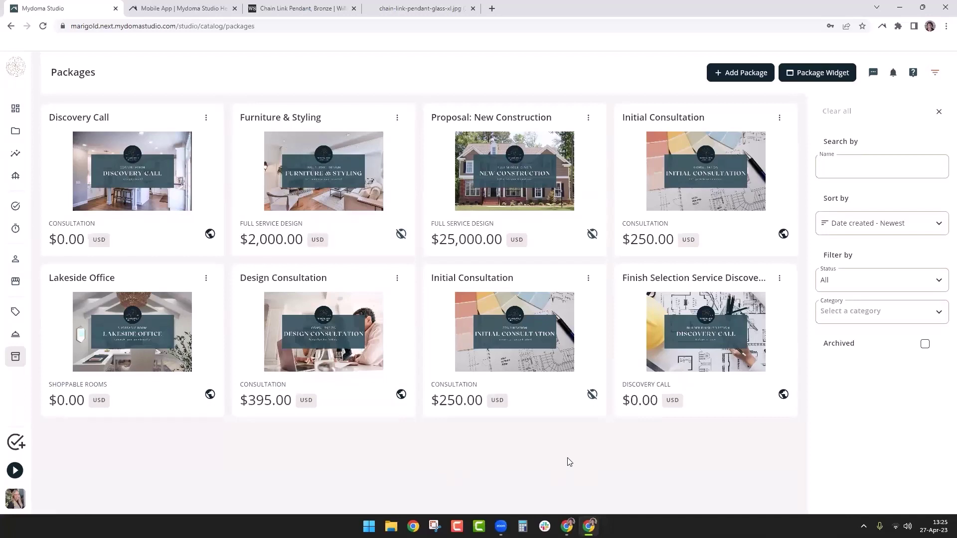
left_click(309, 334)
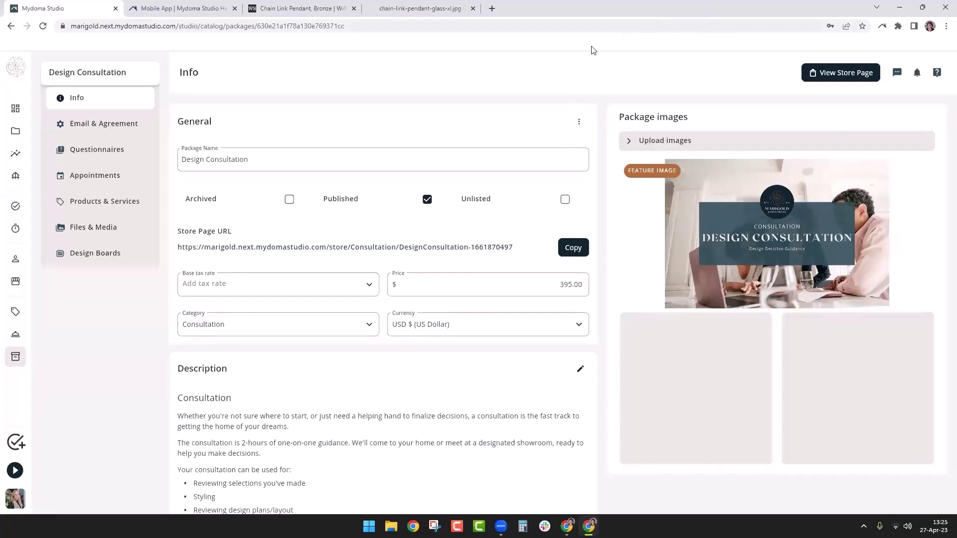
- Expand the image upload area of the Design Consultation package and mark the package as unlisted
left_click(643, 142)
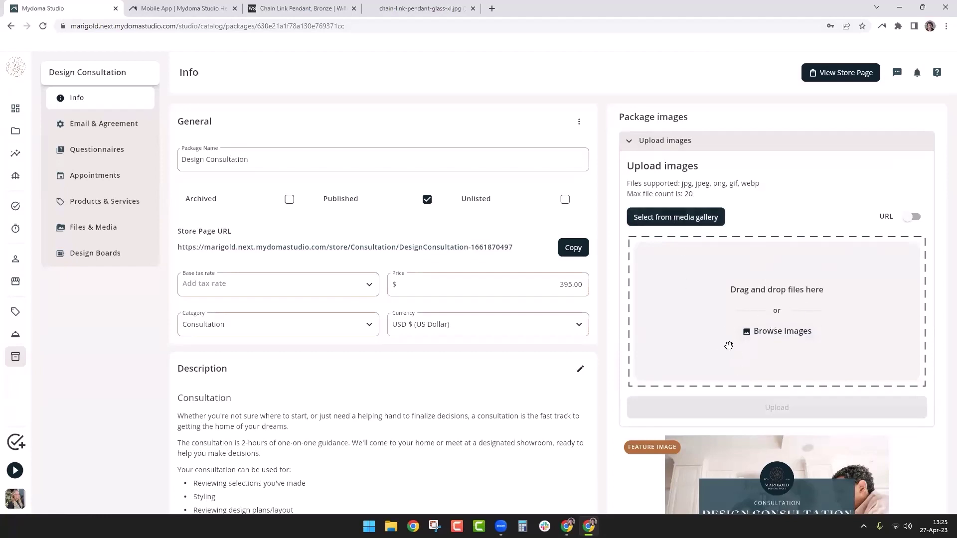
scroll(775, 339, "down", 4)
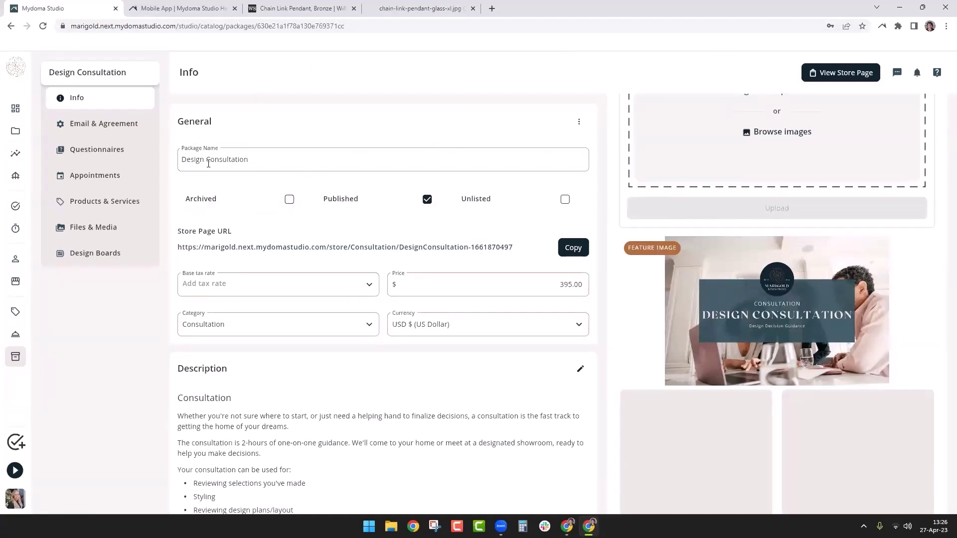
left_click(266, 161)
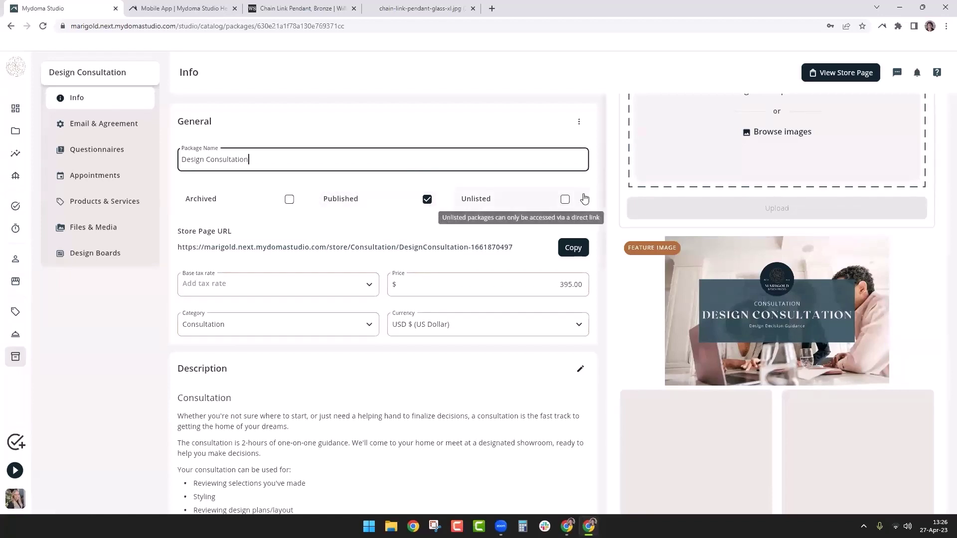
left_click(565, 199)
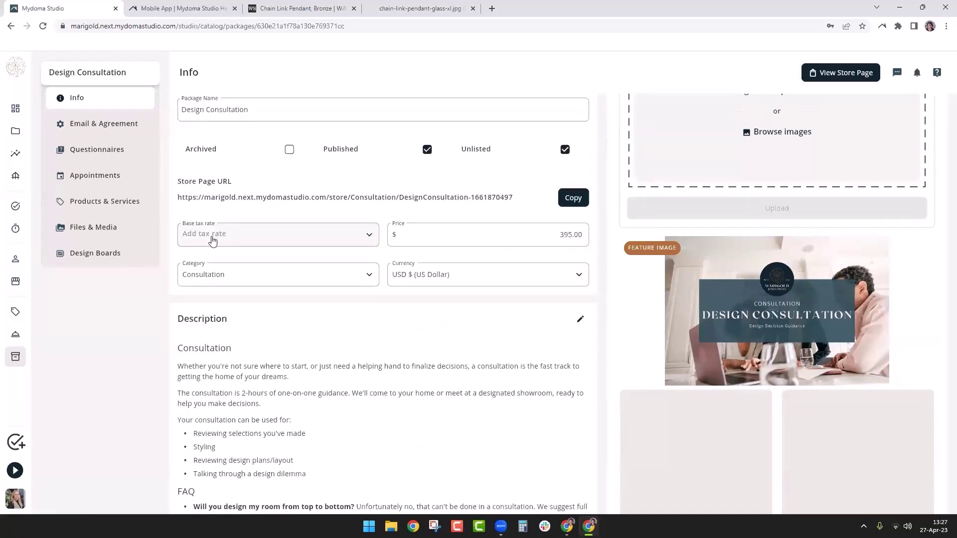
- Check the available package categories and review the package's description and post-purchase information
left_click(199, 274)
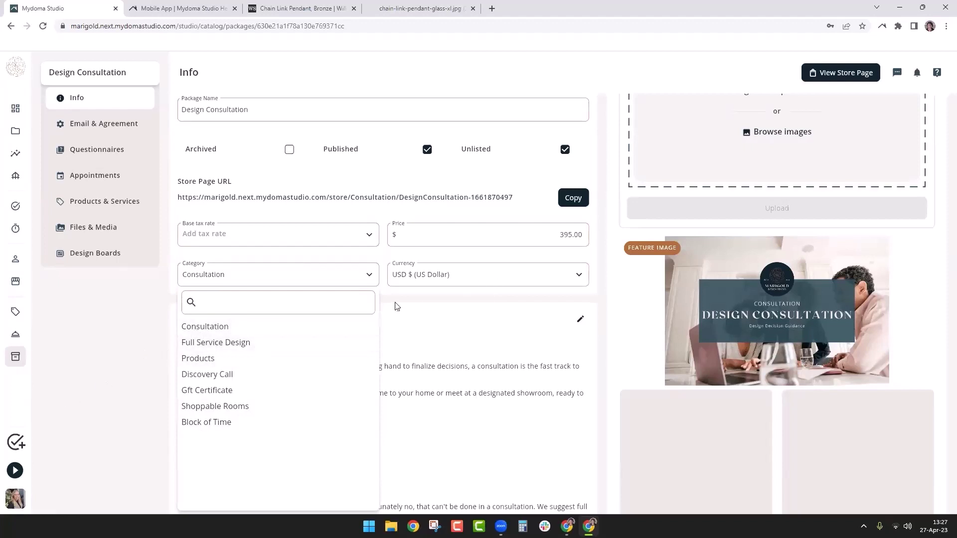
left_click(366, 278)
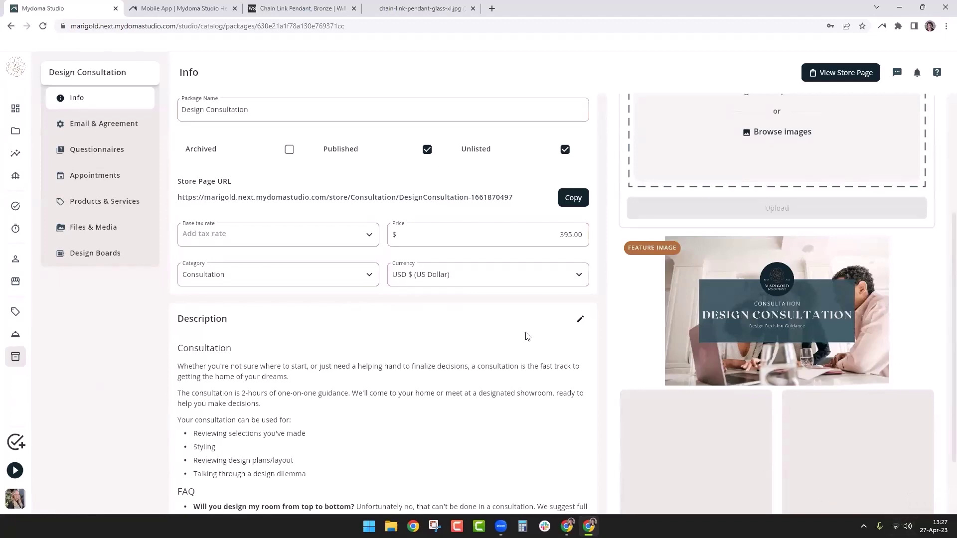
scroll(419, 327, "down", 3)
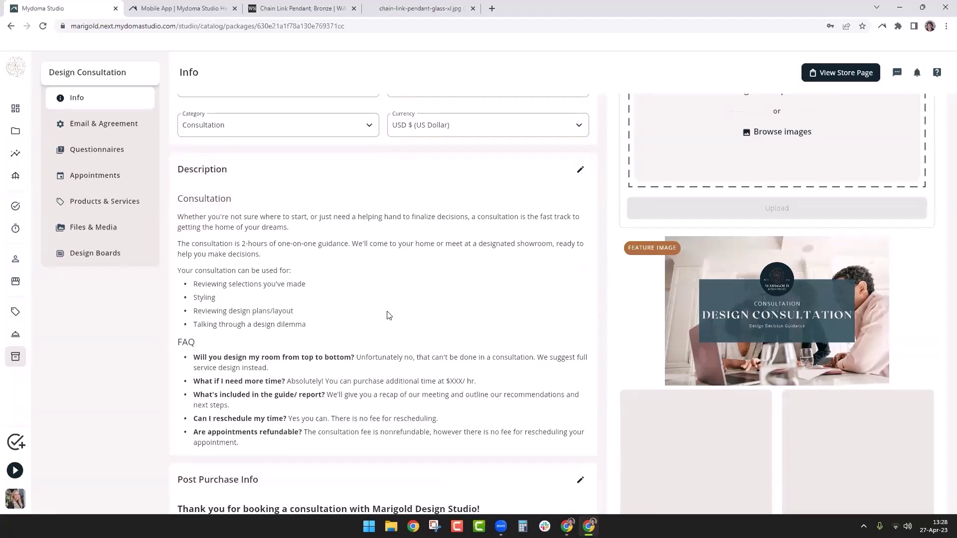
scroll(424, 324, "down", 7)
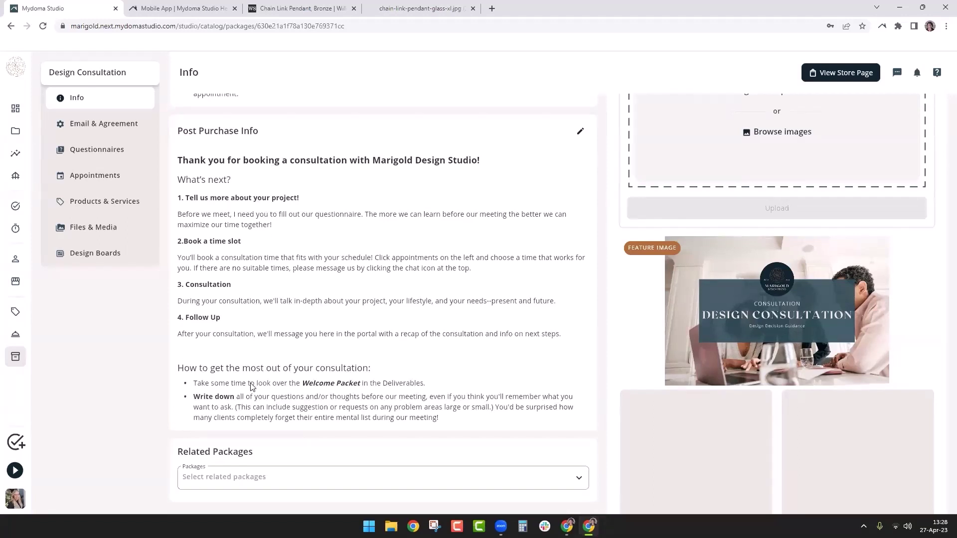
- Look through the packages that can be linked as related packages, without selecting any
scroll(438, 279, "down", 1)
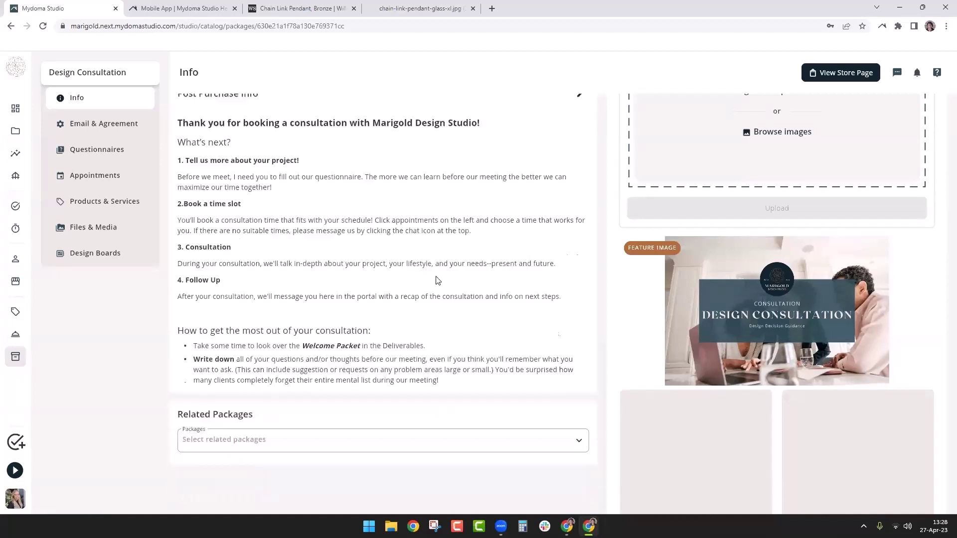
left_click(421, 449)
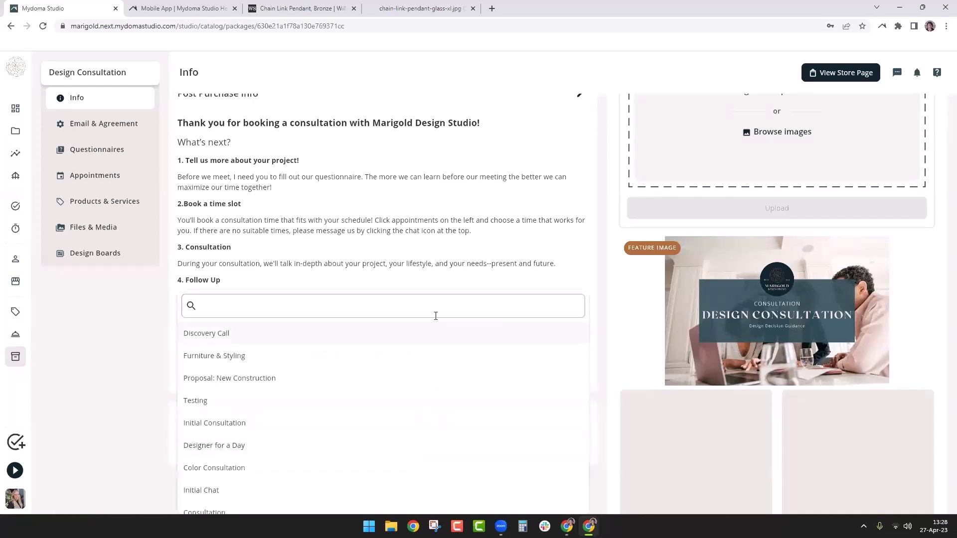
scroll(374, 394, "down", 3)
scroll(376, 404, "down", 3)
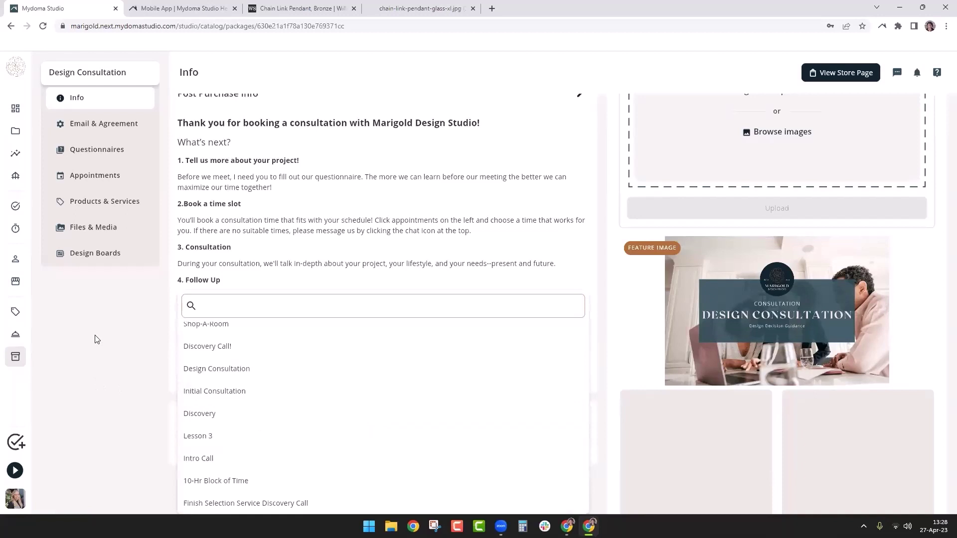
left_click(346, 282)
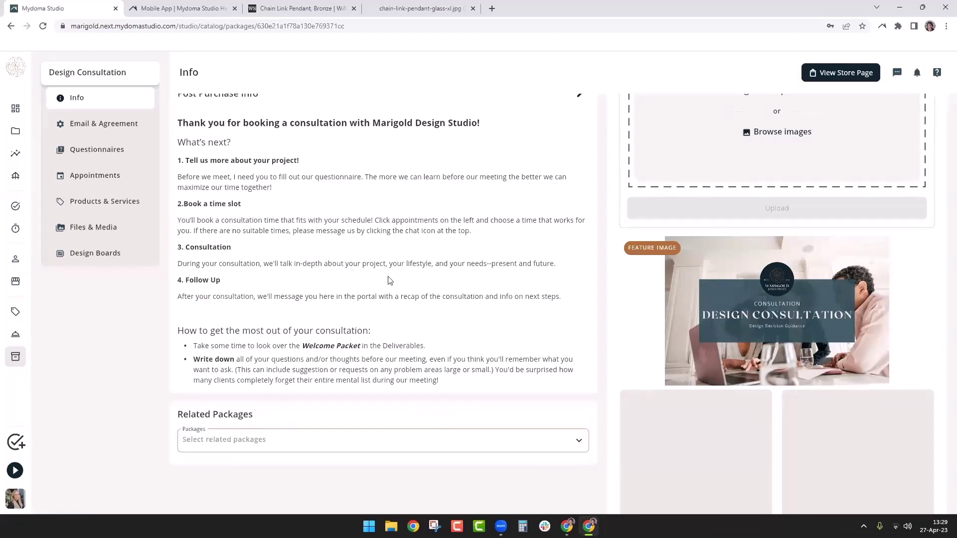
- View the store page of the Design Consultation package
scroll(361, 319, "up", 10)
scroll(363, 318, "up", 1)
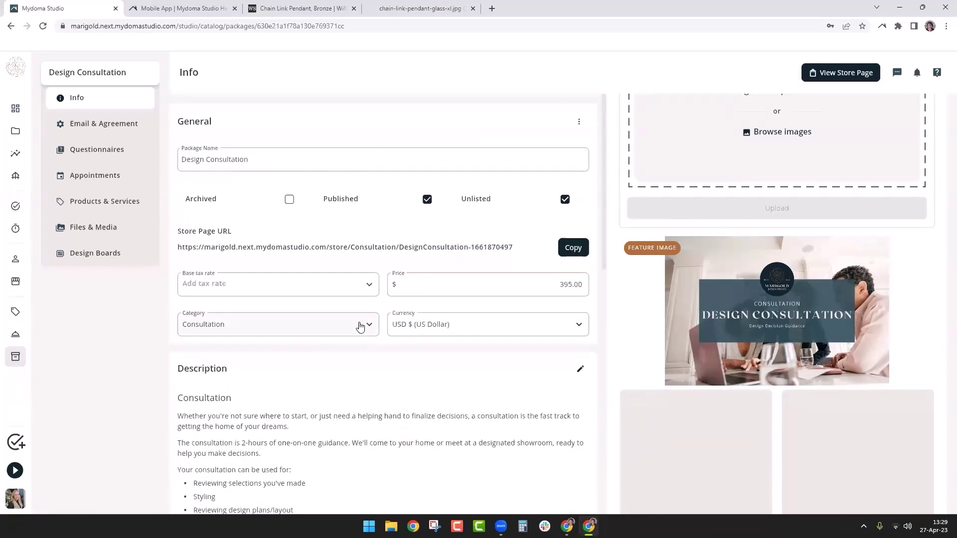
left_click(821, 76)
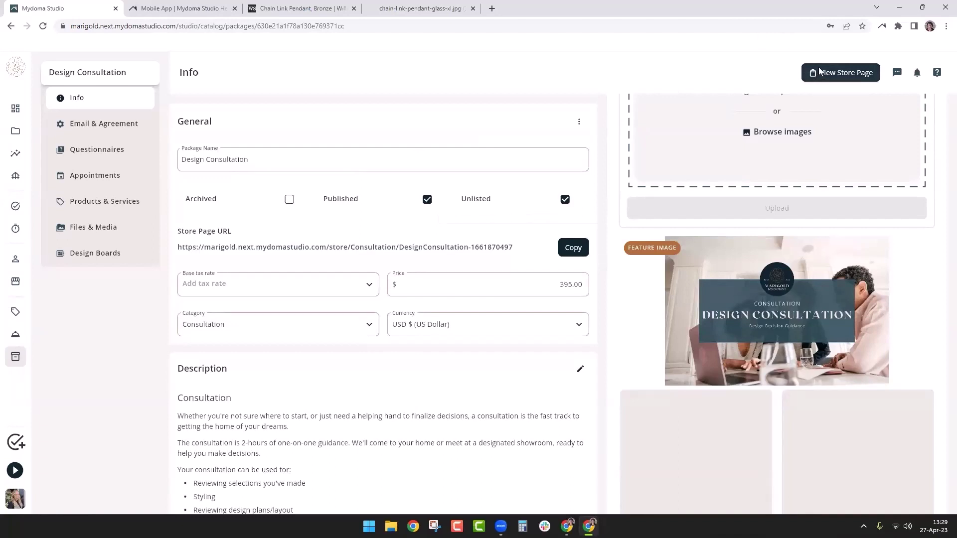
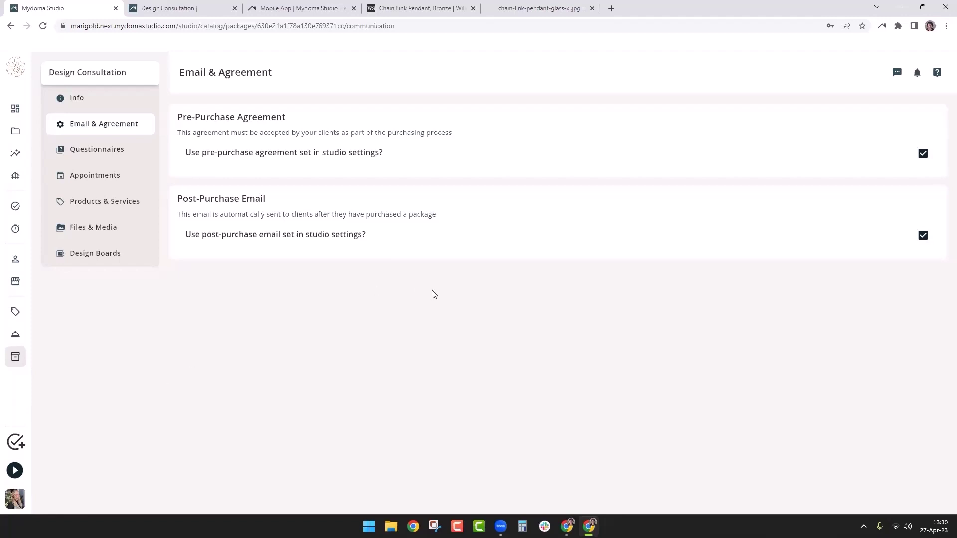
- Turn off the studio-settings defaults for the package's pre-purchase agreement and post-purchase email so custom texts can be written
left_click(923, 155)
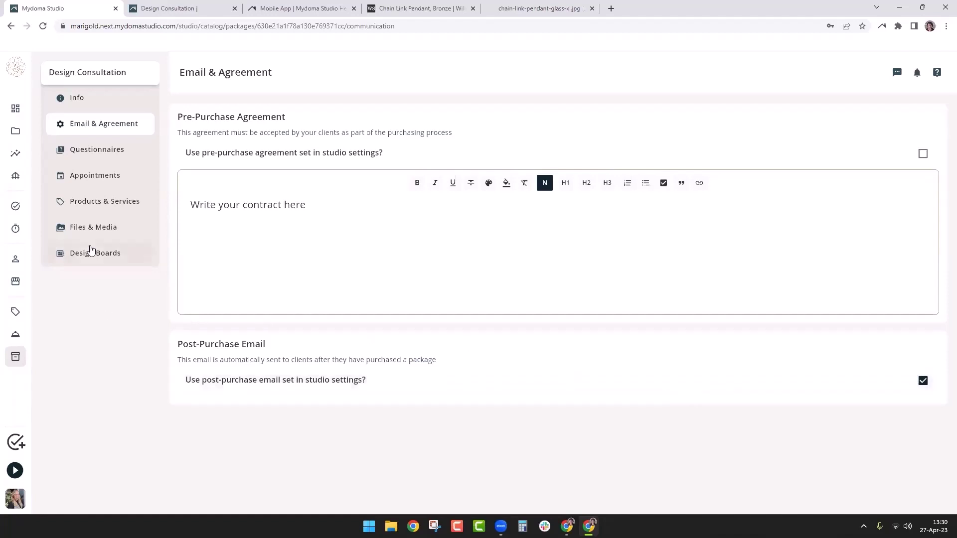
left_click(923, 381)
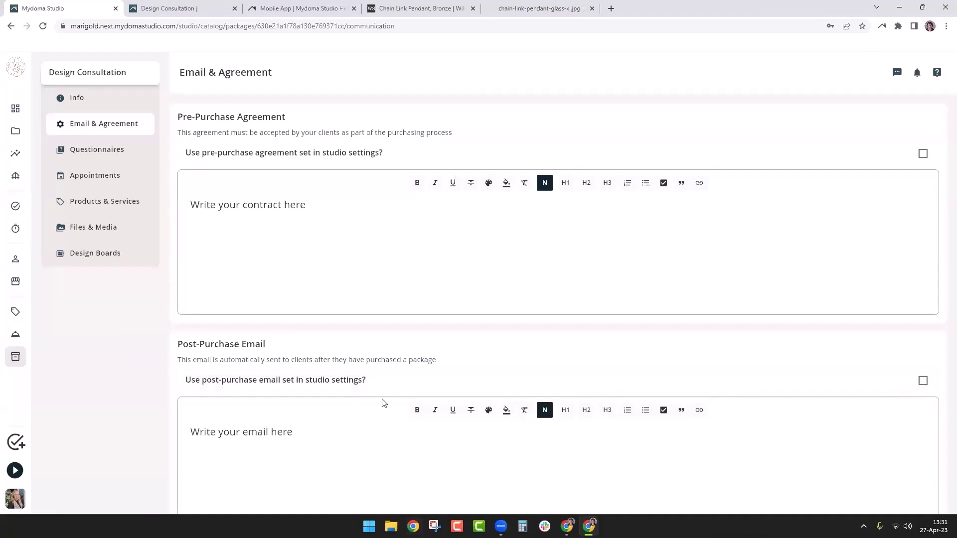
- Check the templates offered for a new questionnaire in the package, without adding one
left_click(81, 152)
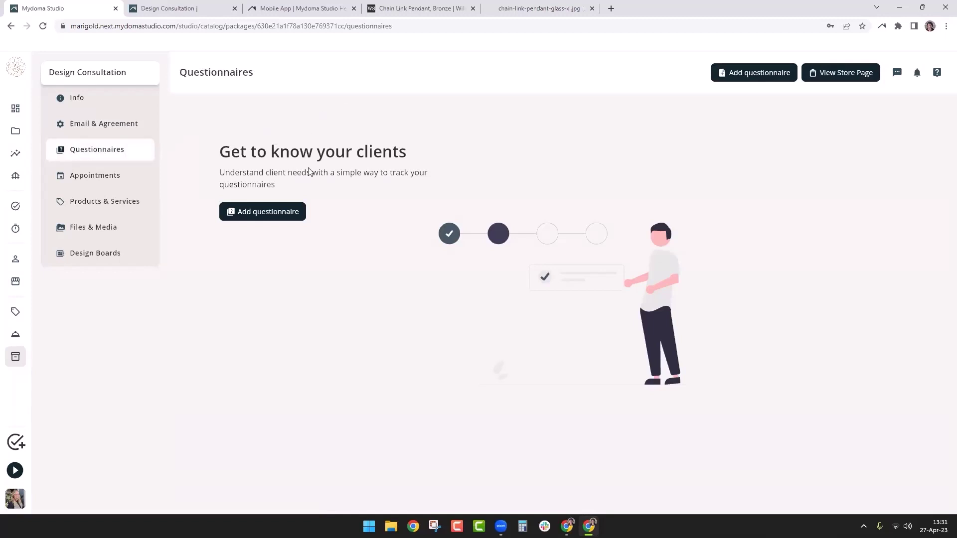
left_click(231, 214)
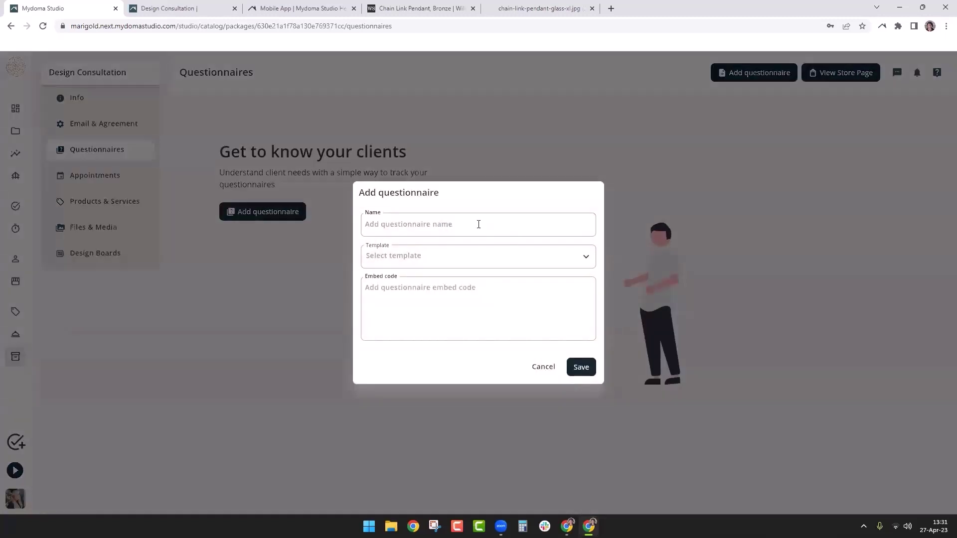
left_click(497, 264)
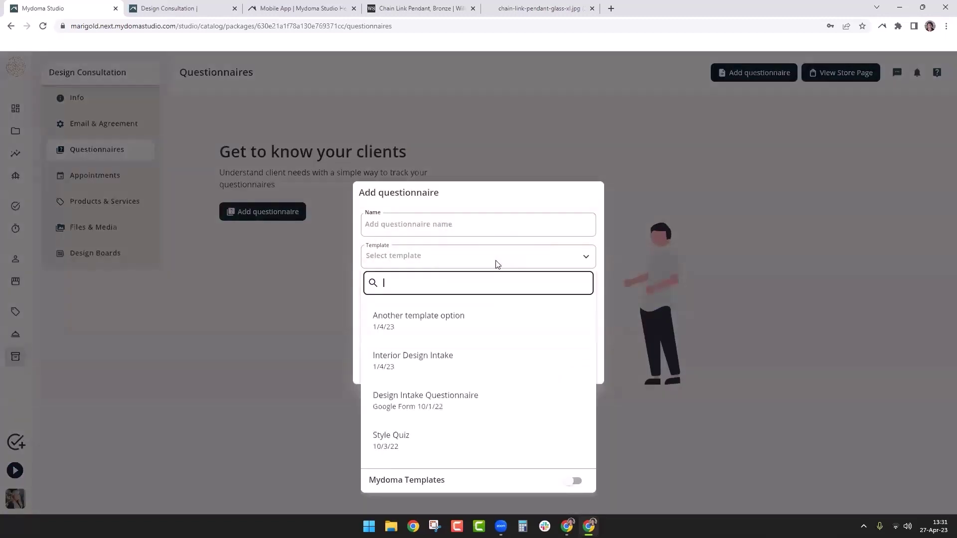
left_click(483, 196)
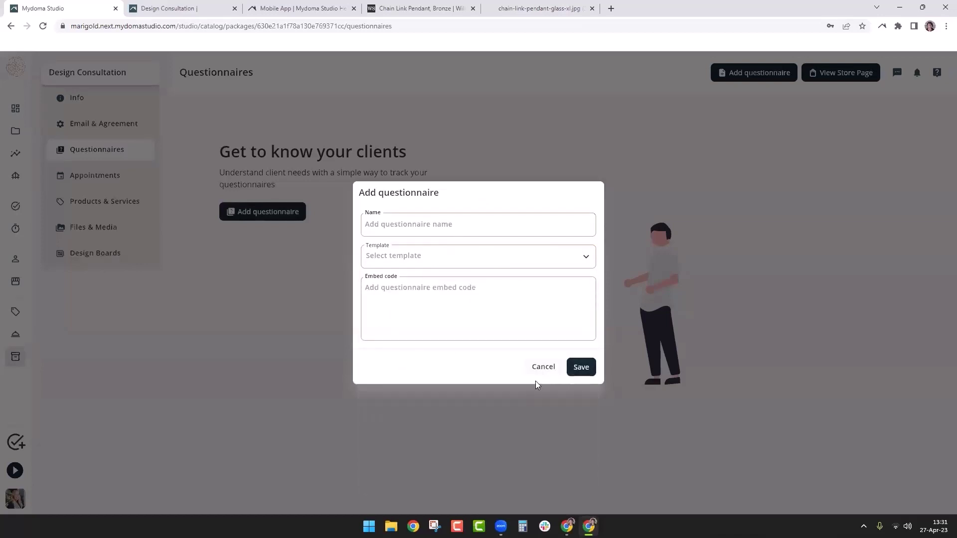
left_click(542, 367)
- Check the details required for a new appointment in the package, without adding one
left_click(85, 175)
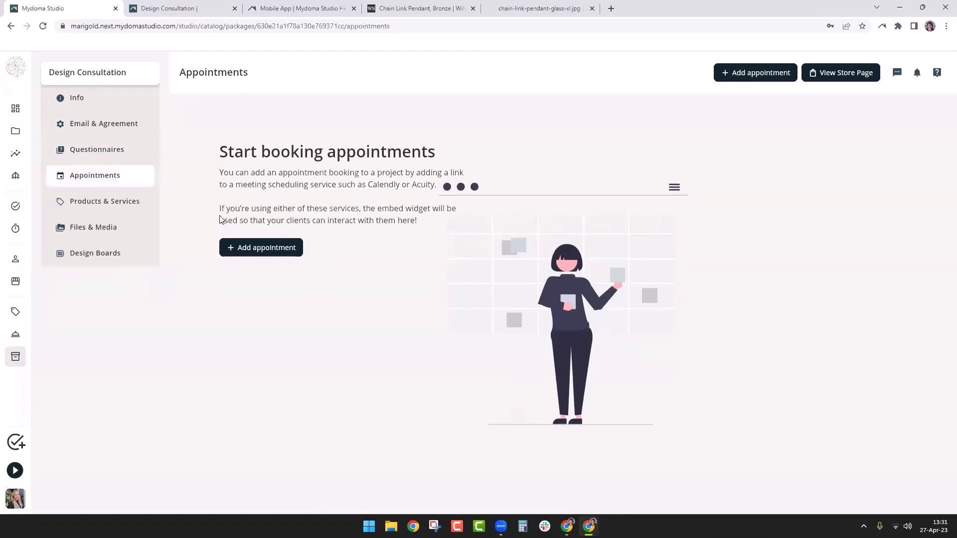
left_click(261, 249)
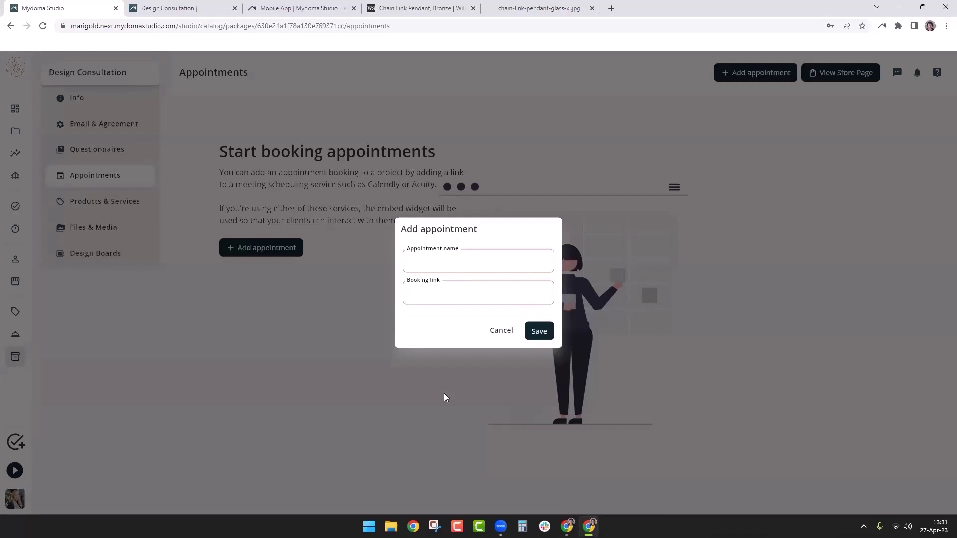
left_click(502, 331)
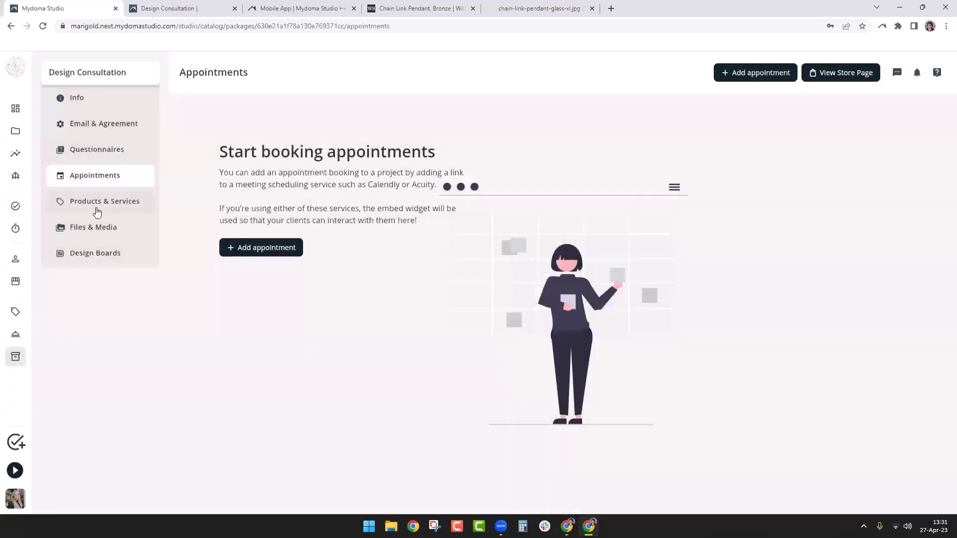
- Review the package's Products & Services, Files & Media and Design Boards sections
left_click(97, 211)
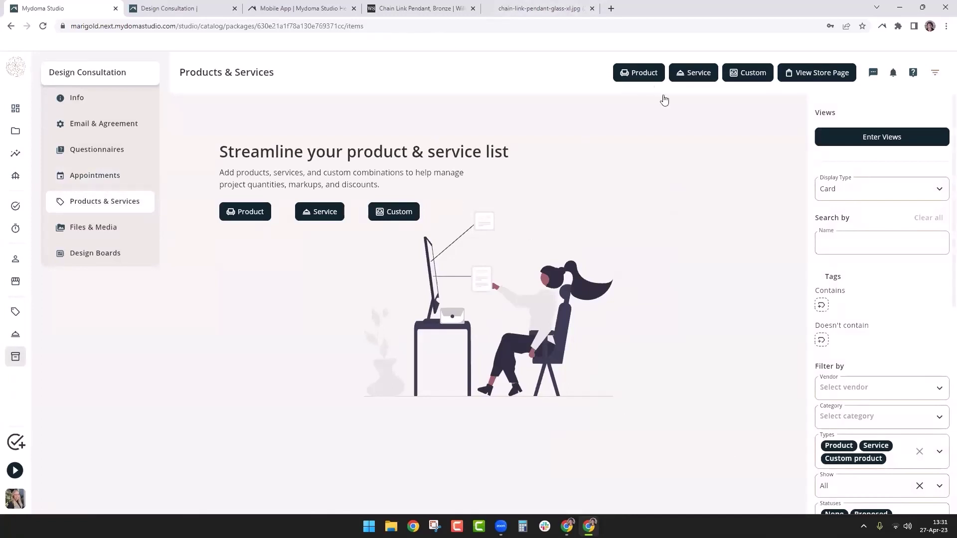
left_click(90, 230)
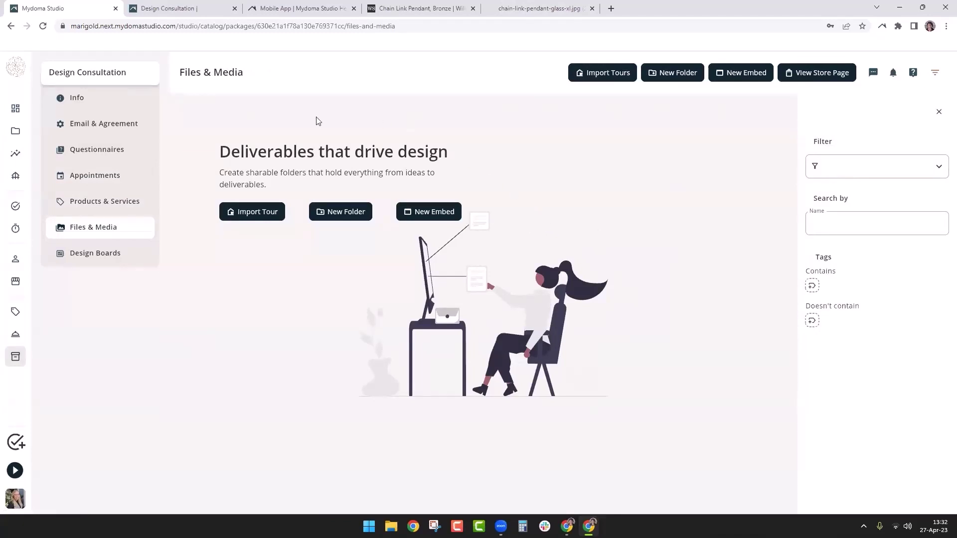
left_click(77, 256)
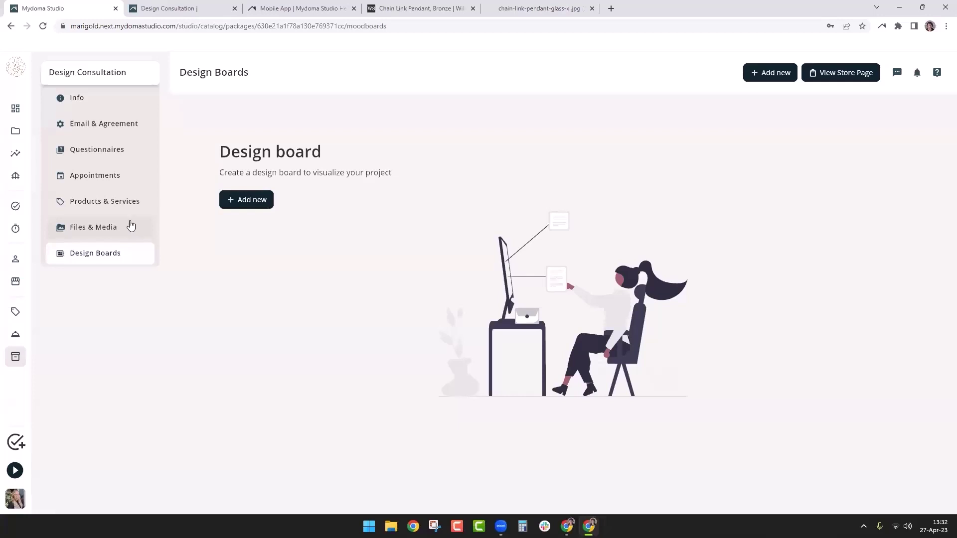
- Return to the packages catalog and open the Lakeside Office package
left_click(14, 365)
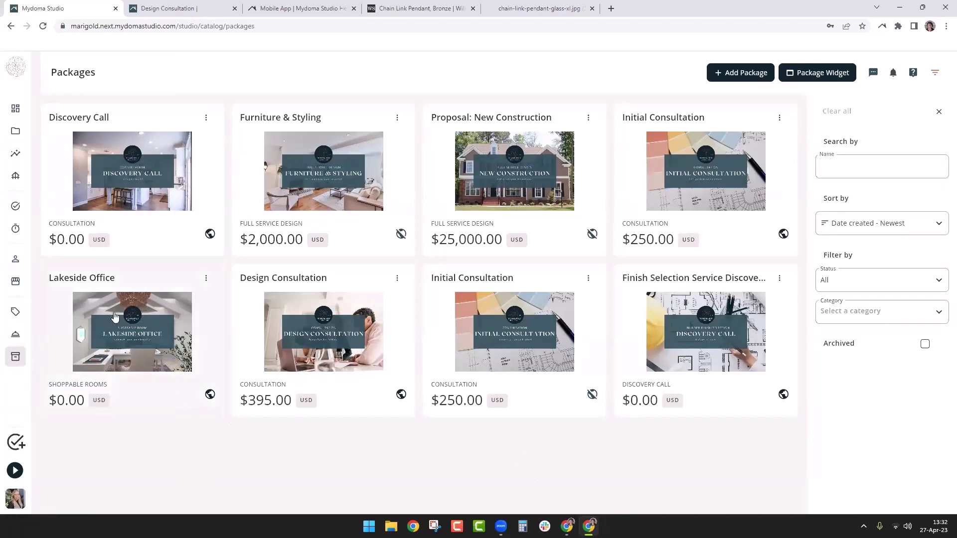
left_click(125, 344)
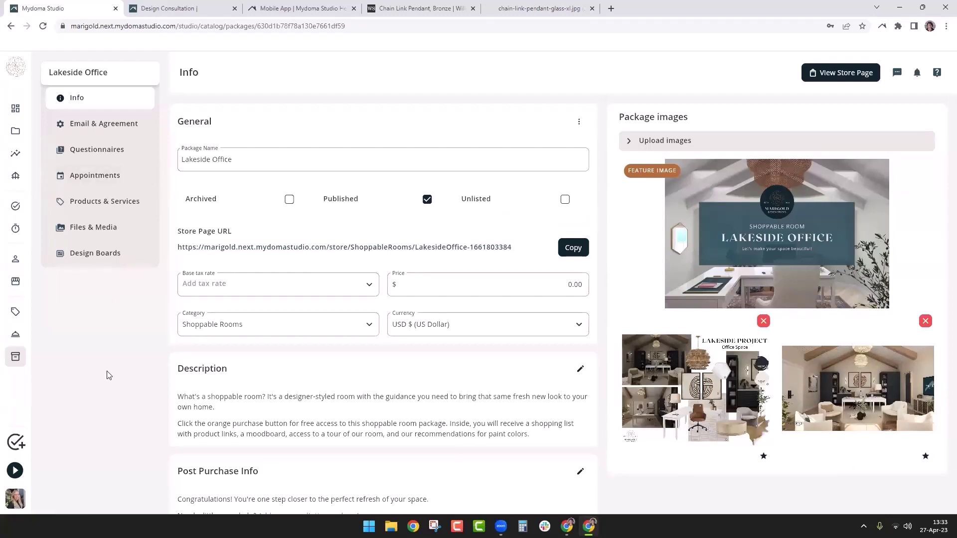
- Review the Lakeside Office package's Info, Email & Agreement and Questionnaires sections
scroll(493, 245, "down", 3)
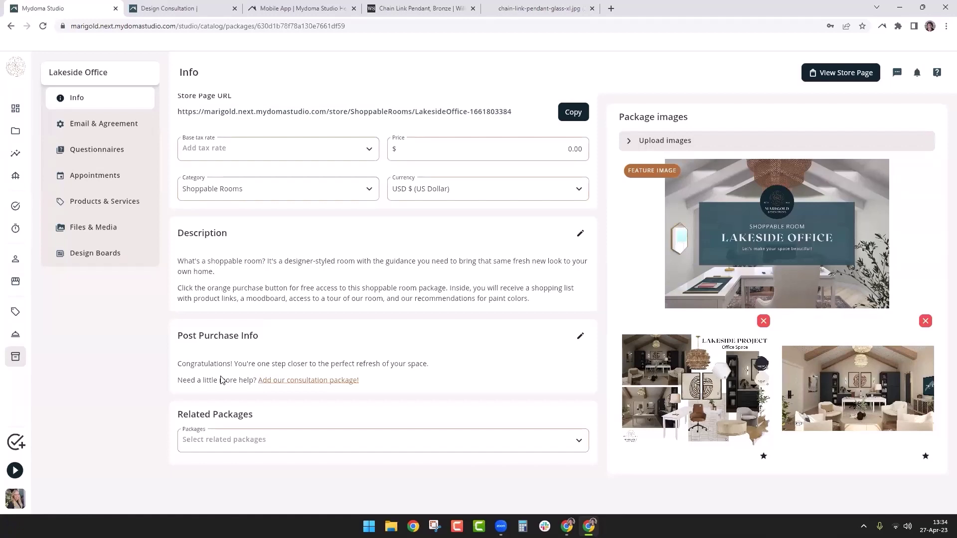
left_click(80, 126)
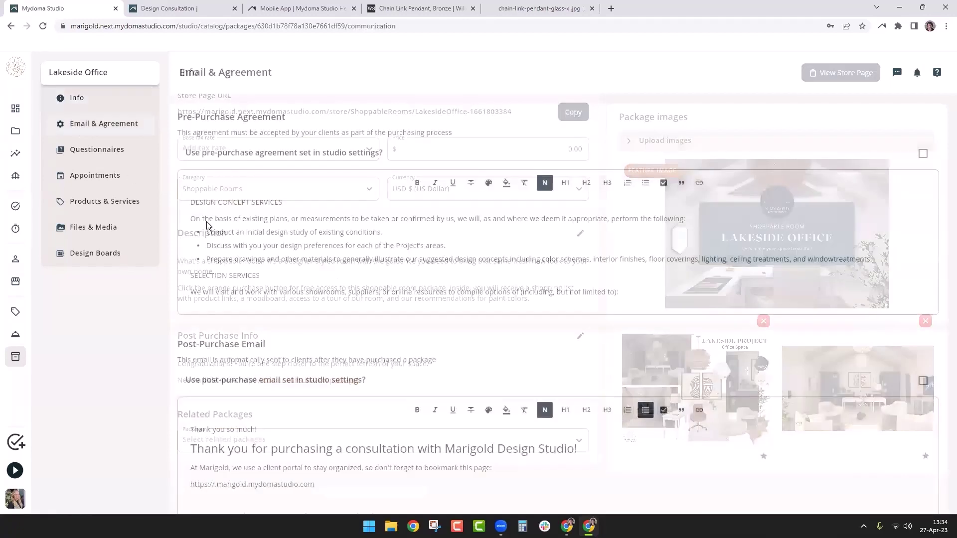
scroll(789, 428, "down", 2)
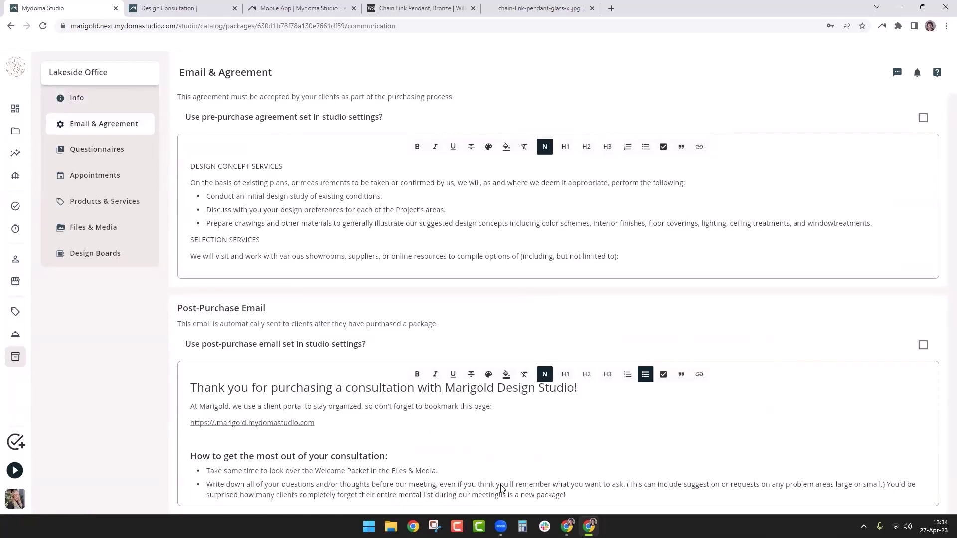
left_click(106, 156)
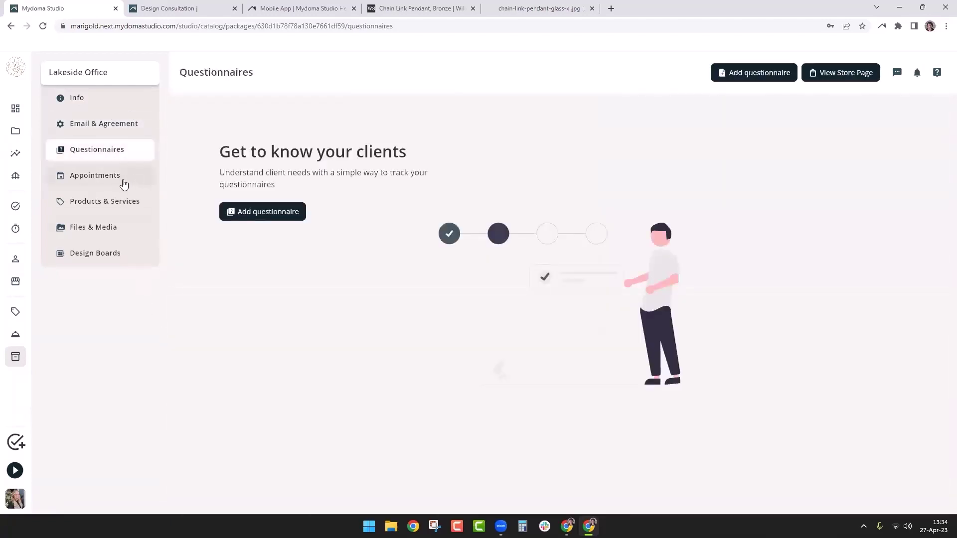
- Examine the items in the package's Products & Services section along with its filter and field visibility options
left_click(126, 204)
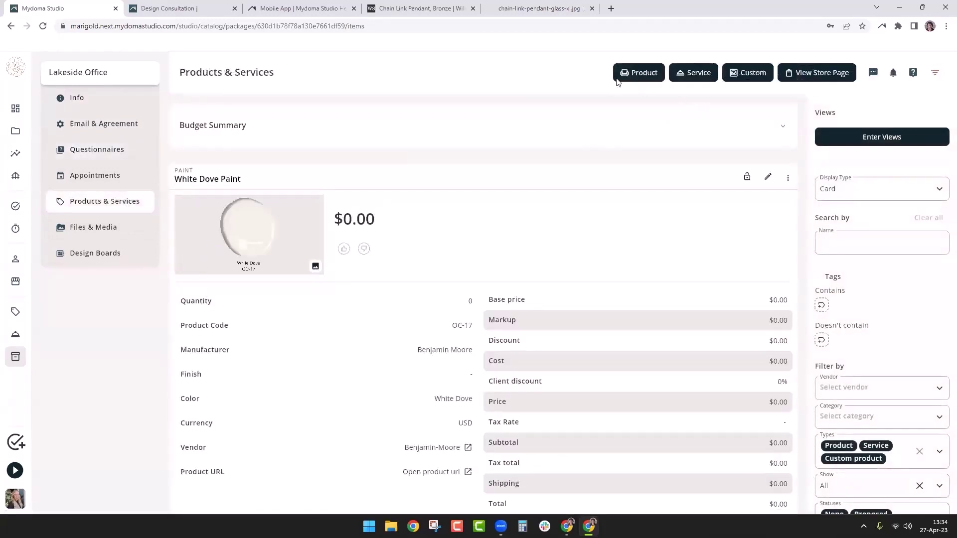
scroll(586, 283, "down", 10)
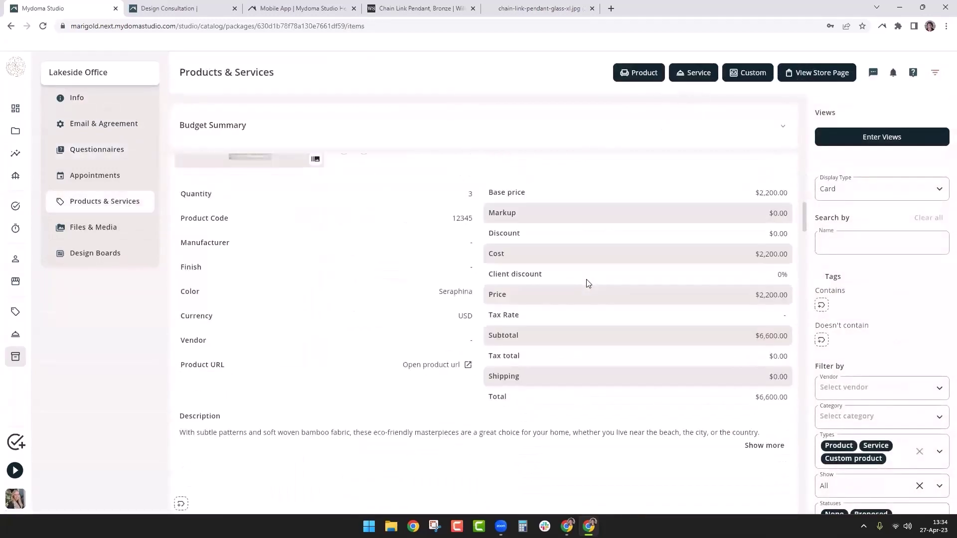
scroll(587, 283, "down", 6)
scroll(586, 282, "up", 13)
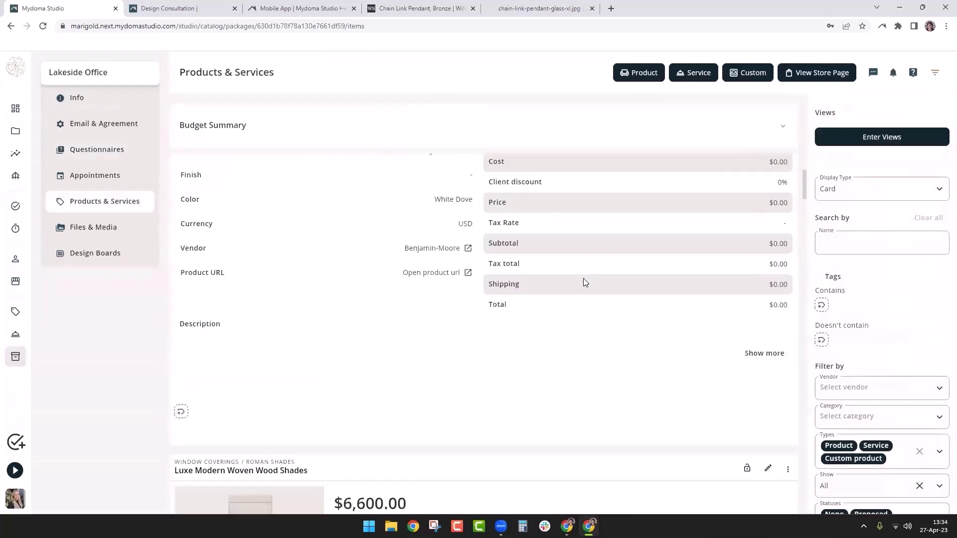
scroll(584, 269, "up", 4)
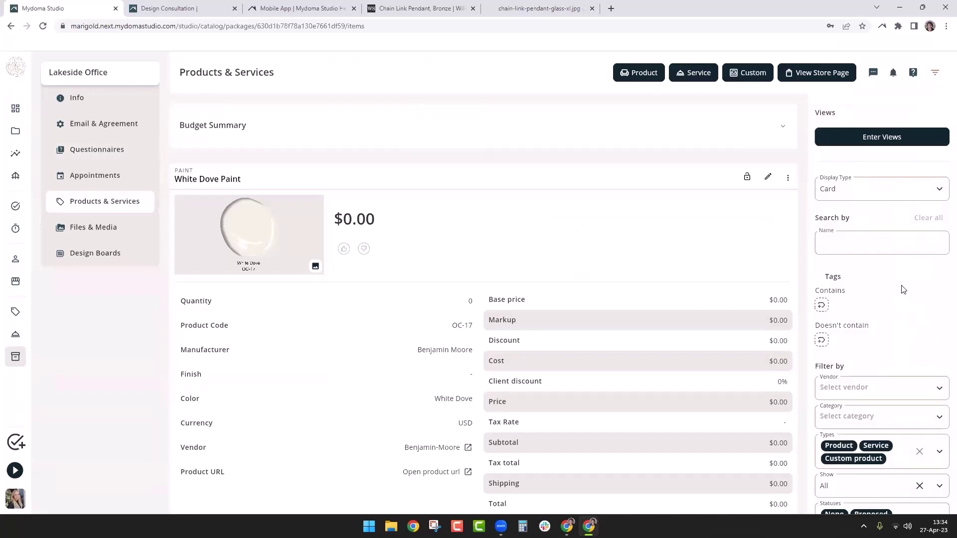
scroll(889, 221, "down", 4)
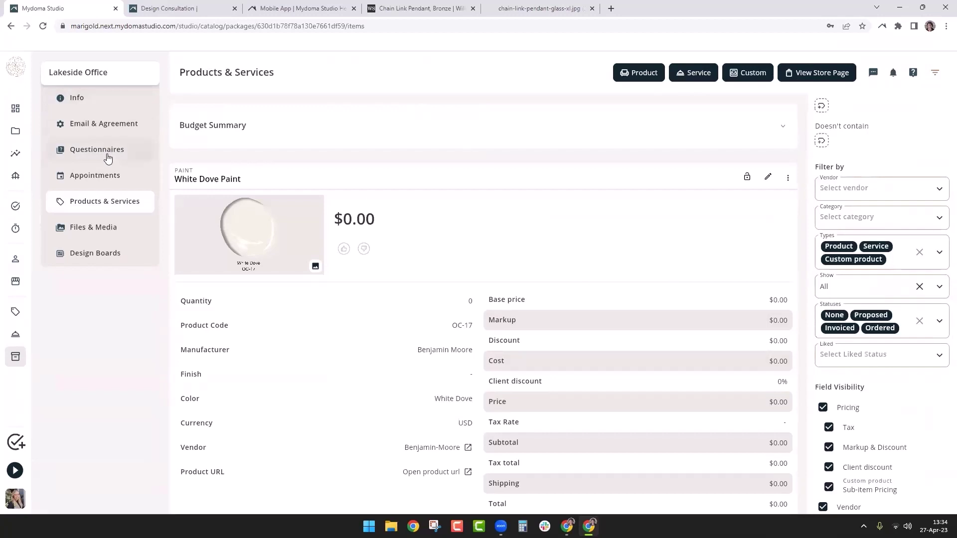
- Check the package's Files & Media and Design Boards sections and return to the packages catalog
left_click(109, 236)
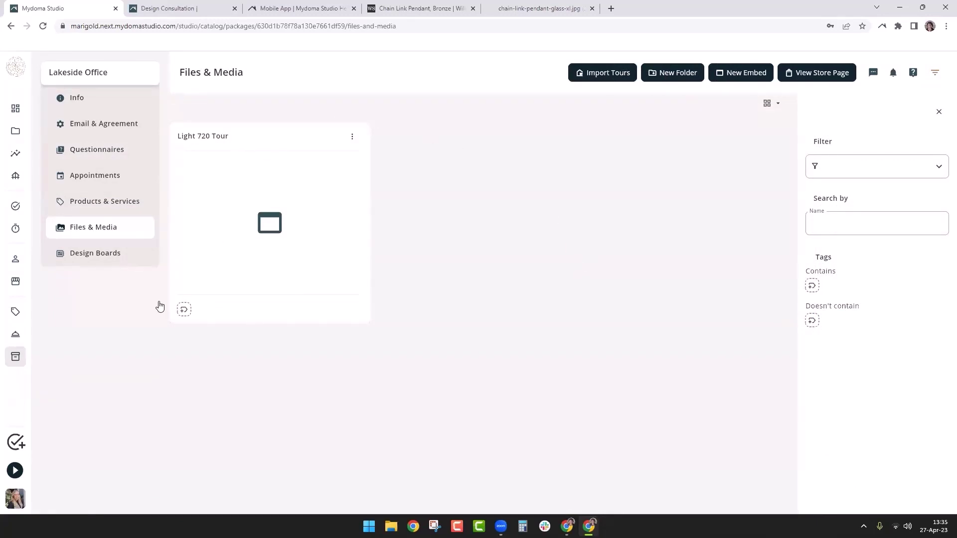
left_click(111, 253)
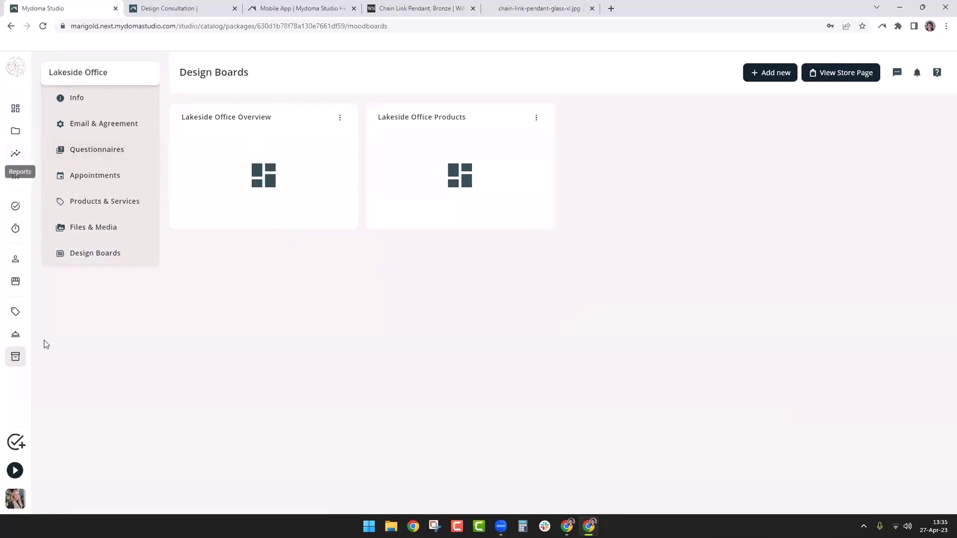
left_click(20, 364)
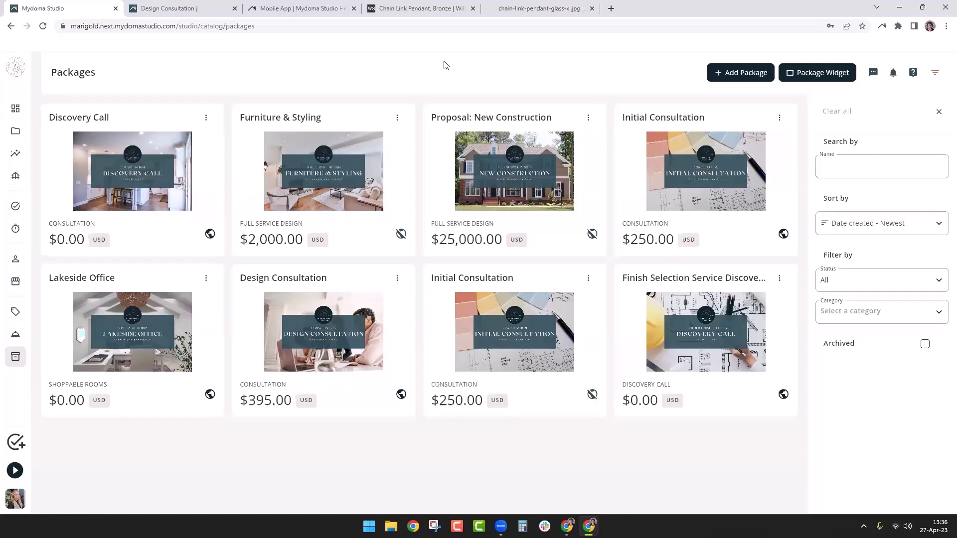
- Look over the Info section of the Furniture & Styling package and return to the packages catalog
left_click(309, 156)
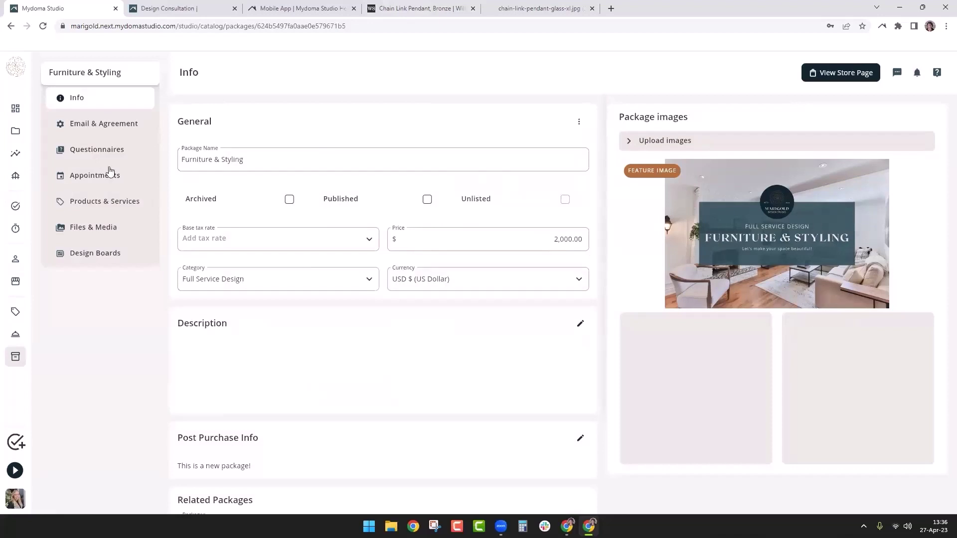
scroll(380, 338, "down", 2)
scroll(380, 338, "up", 2)
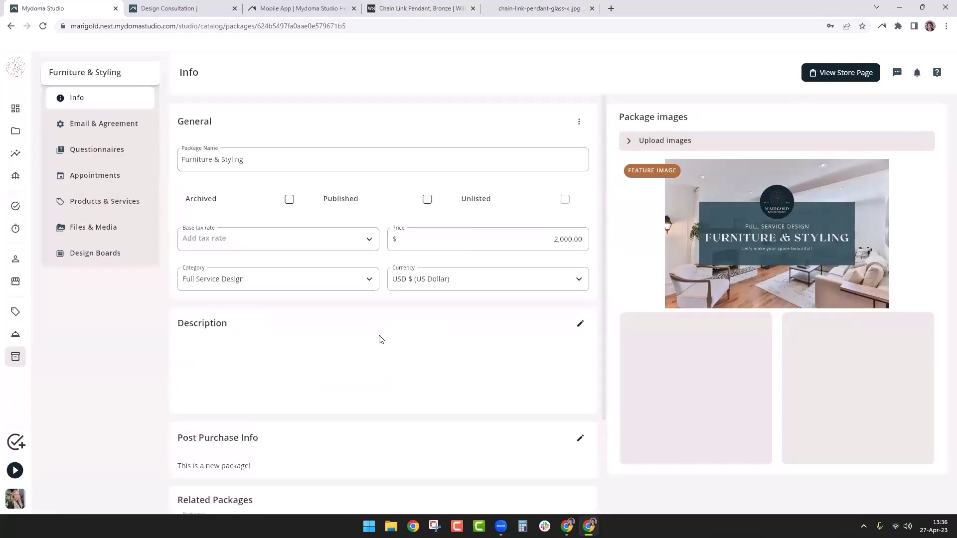
left_click(16, 357)
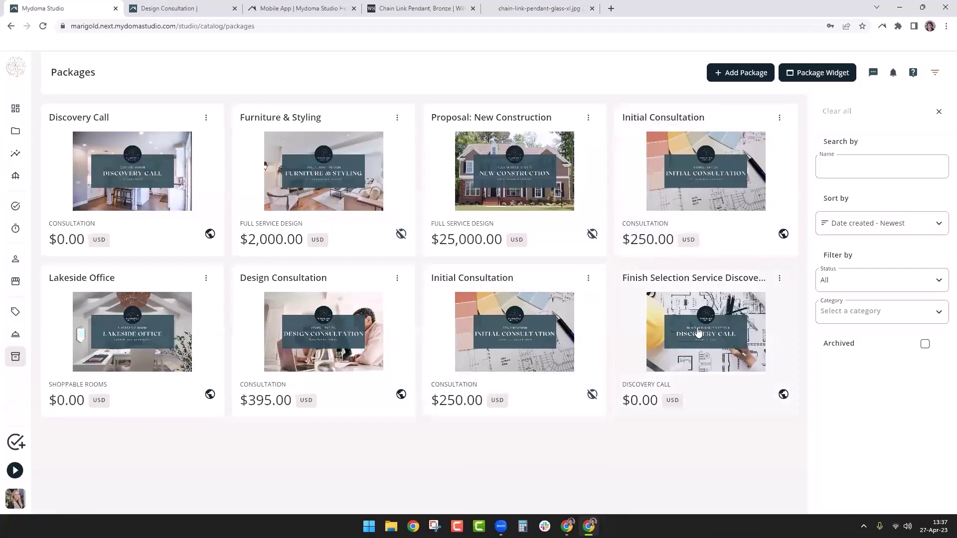
- Open the Proposal: New Construction package and read through its description, fee schedule and post-purchase info
left_click(531, 157)
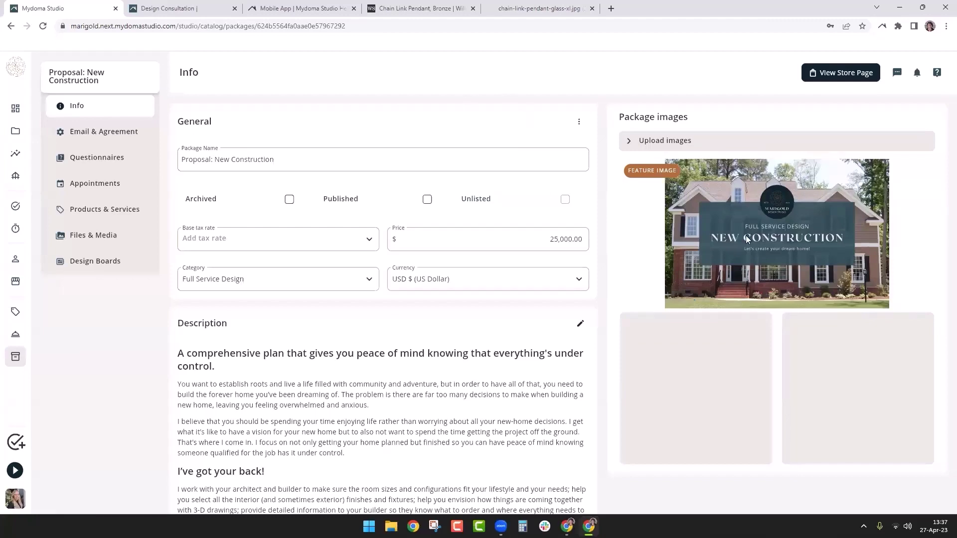
scroll(442, 311, "down", 2)
scroll(442, 311, "down", 7)
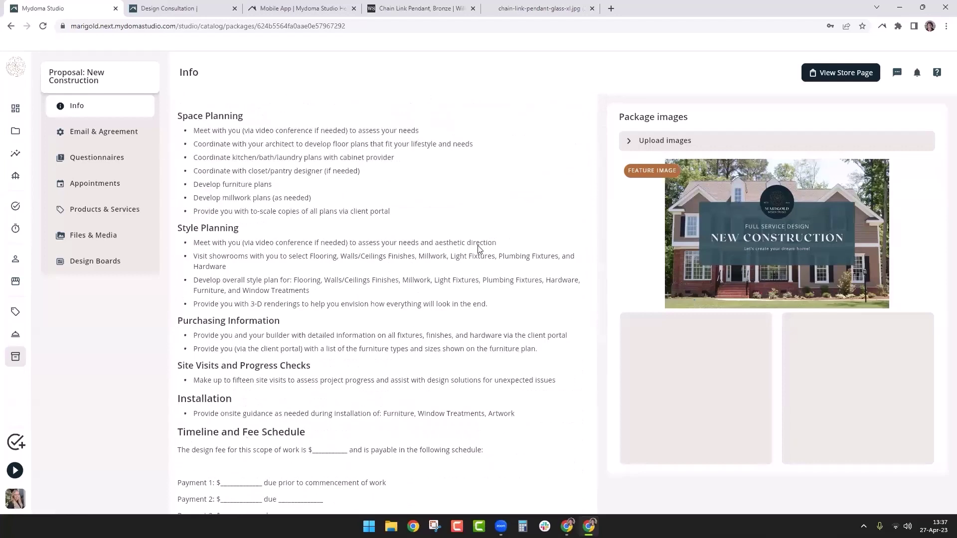
scroll(473, 254, "down", 7)
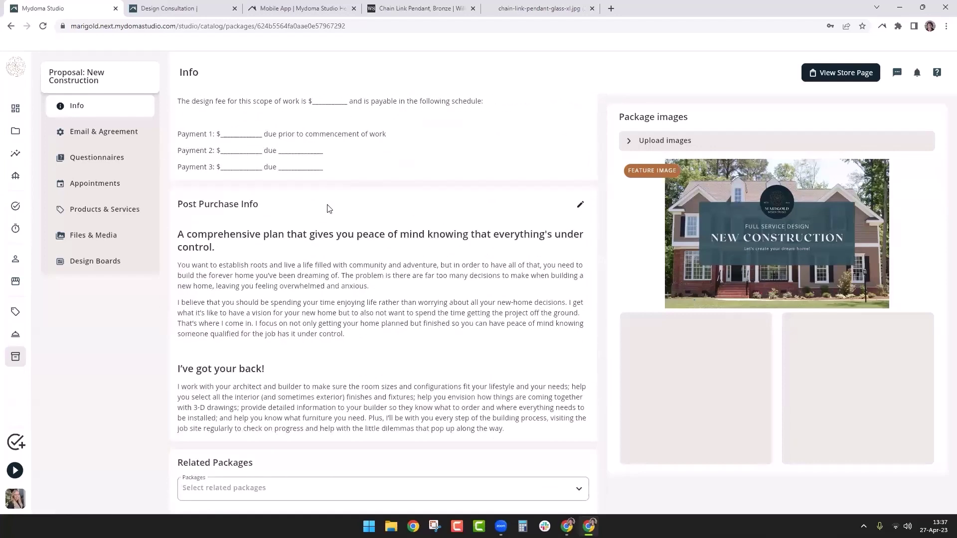
scroll(221, 125, "up", 3)
scroll(411, 408, "down", 3)
scroll(367, 385, "up", 13)
scroll(367, 386, "up", 4)
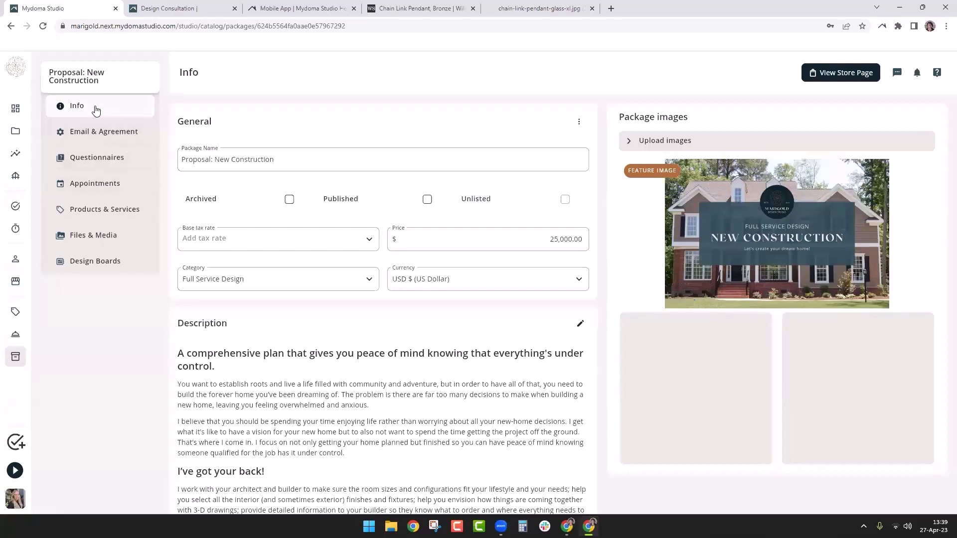
- Review the proposal's pre-purchase agreement and post-purchase email, and open the What to Expect folder in its files
left_click(106, 132)
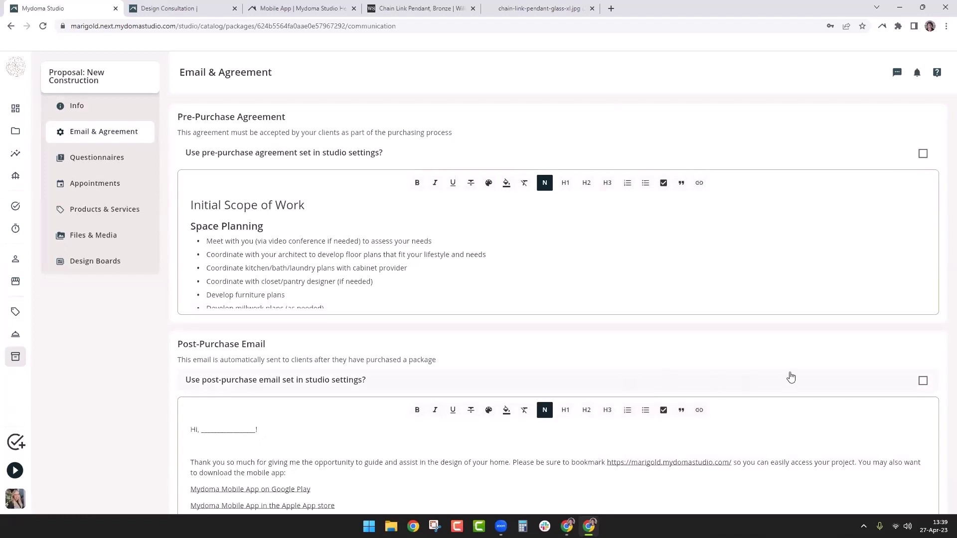
scroll(792, 376, "down", 1)
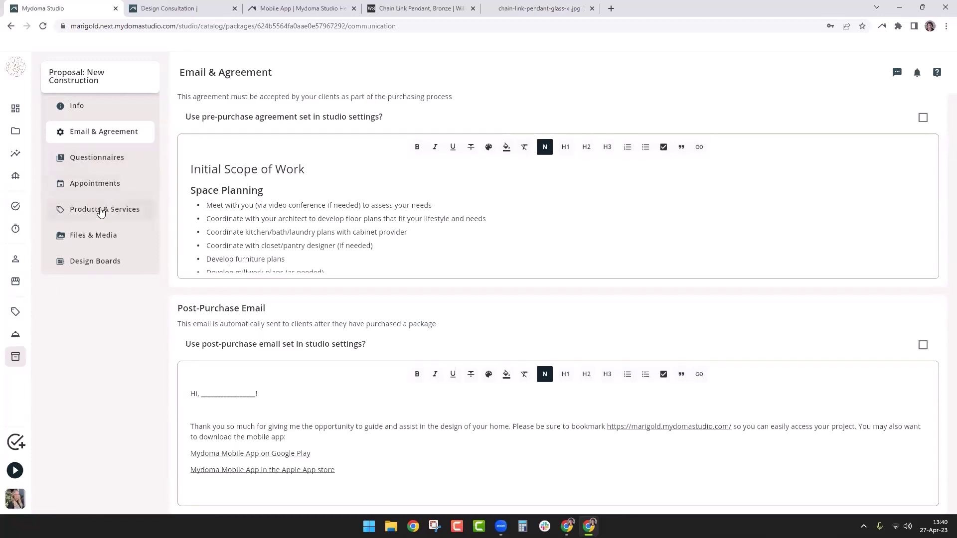
left_click(105, 237)
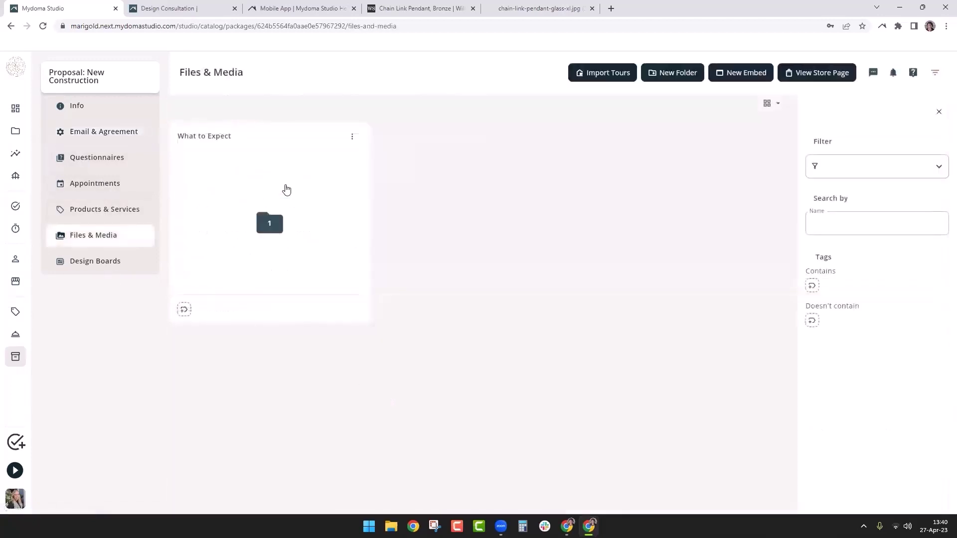
left_click(249, 229)
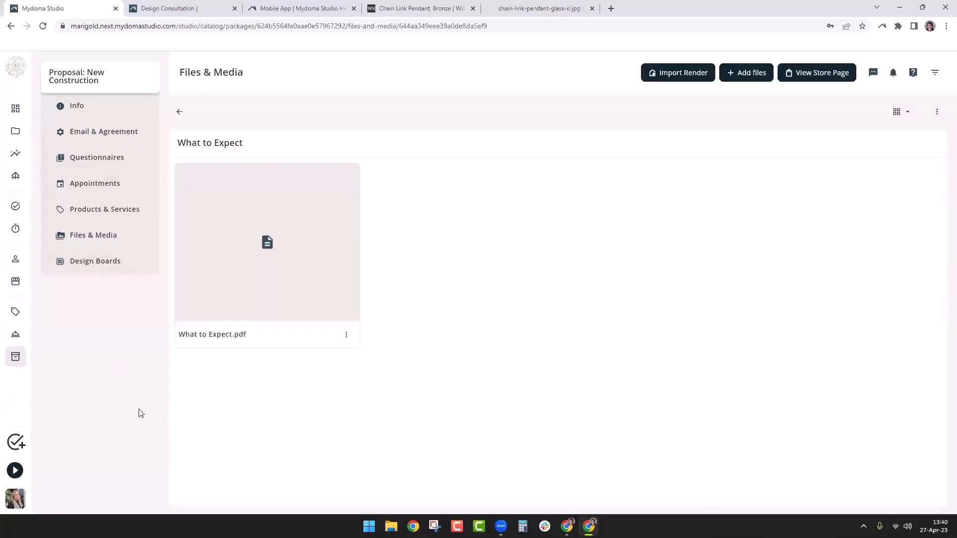
- Go back to the proposal's Info section and examine the Timeline and Fee Schedule in the description
left_click(178, 117)
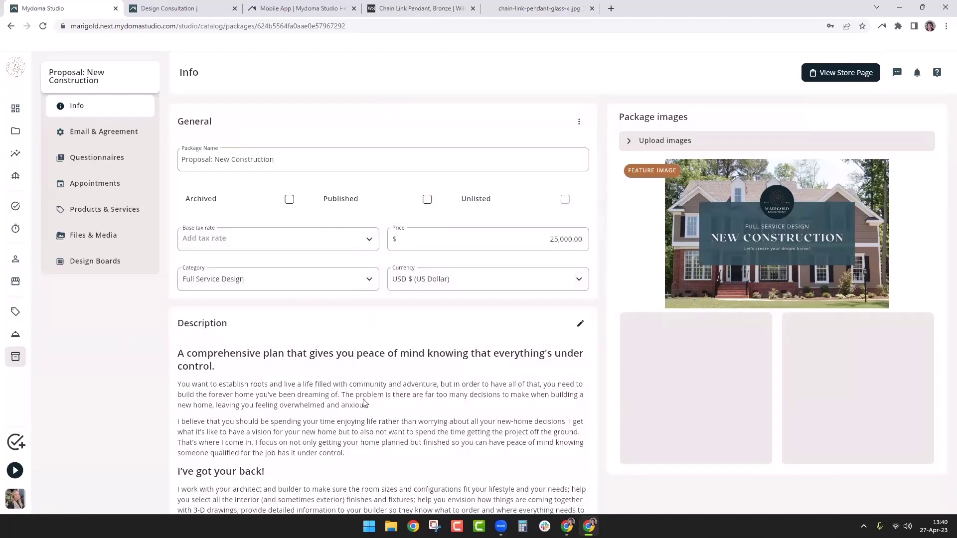
scroll(386, 401, "down", 7)
scroll(382, 390, "down", 5)
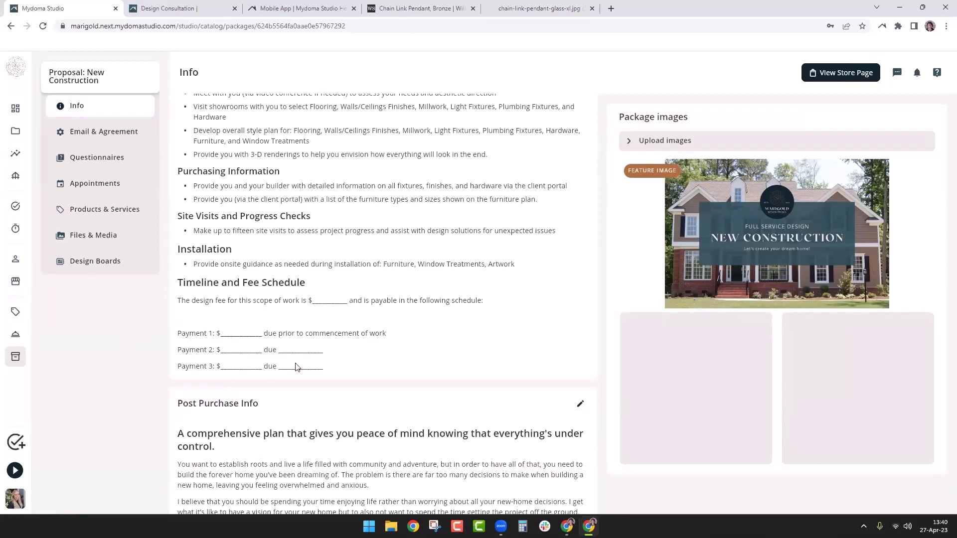
- From the packages catalog, start a template from the Proposal: New Construction package and name it "Proposal: New Construction"
key("alt+Left")
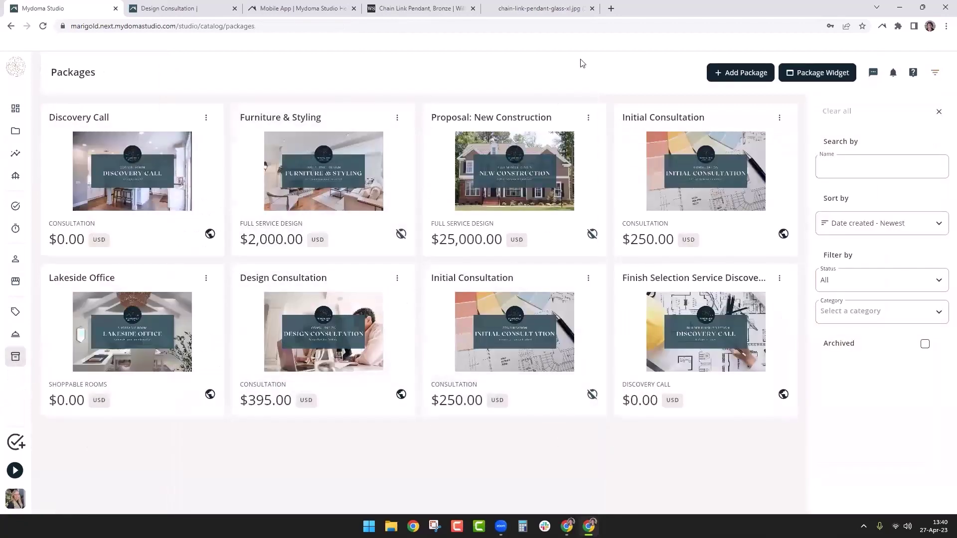
left_click(587, 119)
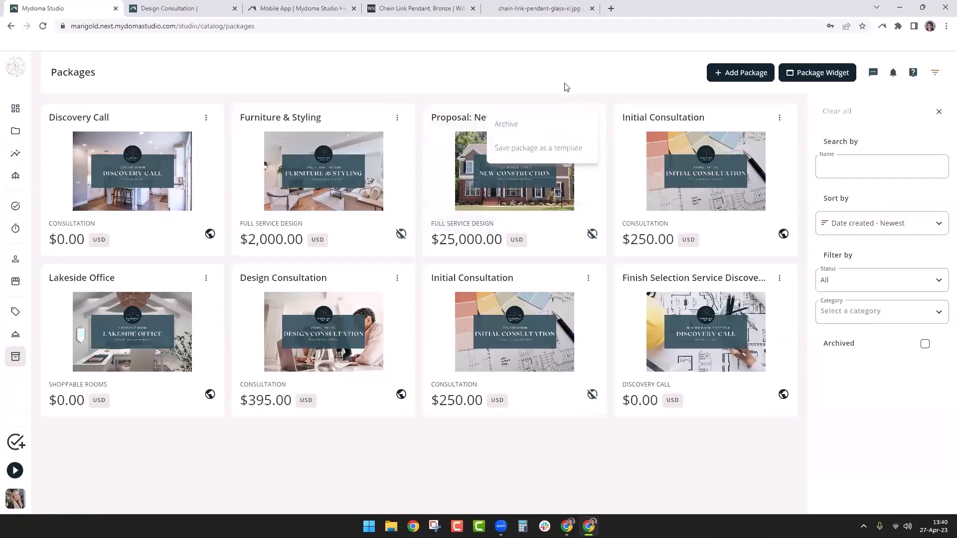
left_click(541, 149)
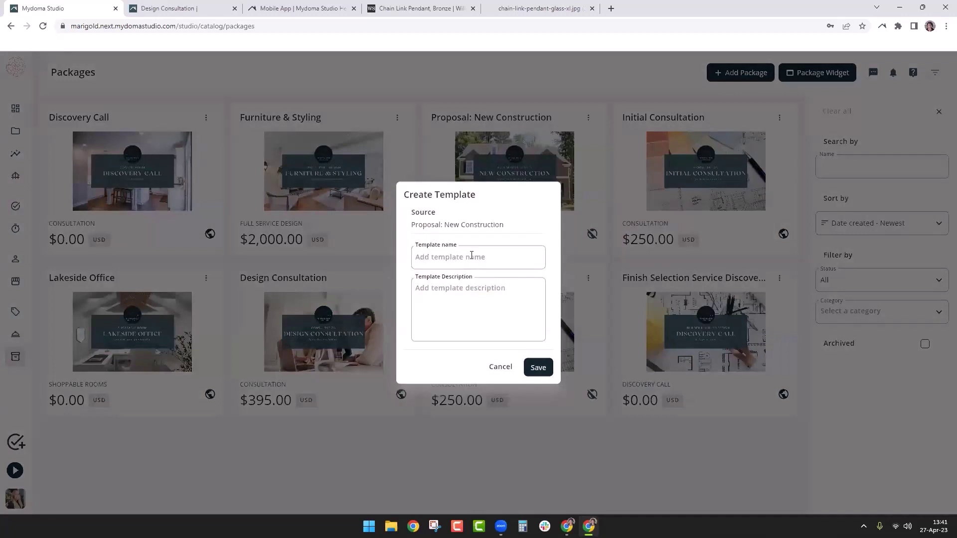
left_click(480, 248)
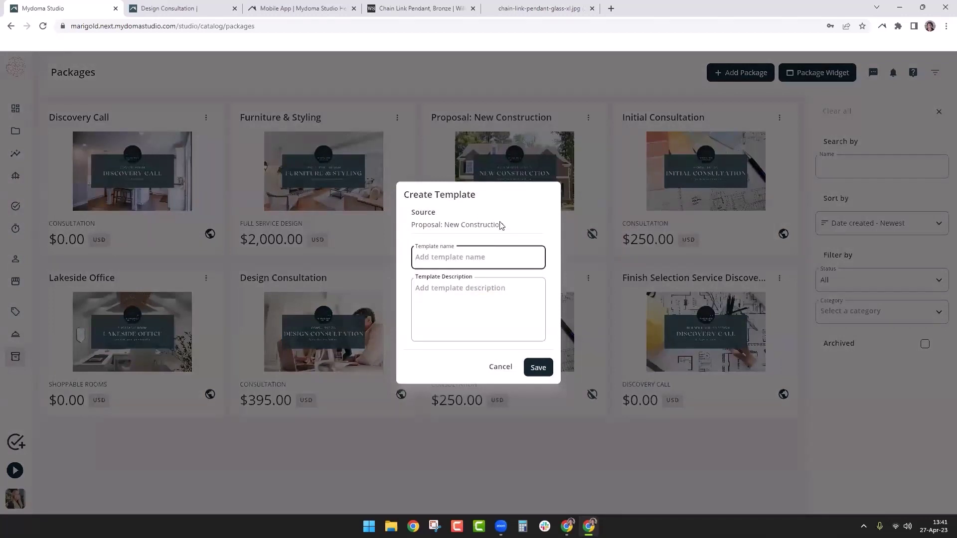
type("Proposal")
key("BackSpace")
type(": New Constru")
key("BackSpace")
type("ut")
key("BackSpace")
type("cion")
key("Left")
key("Left")
key("Left")
type("t")
- Describe the template as "Full scope and flat fee" and save it
left_click(464, 312)
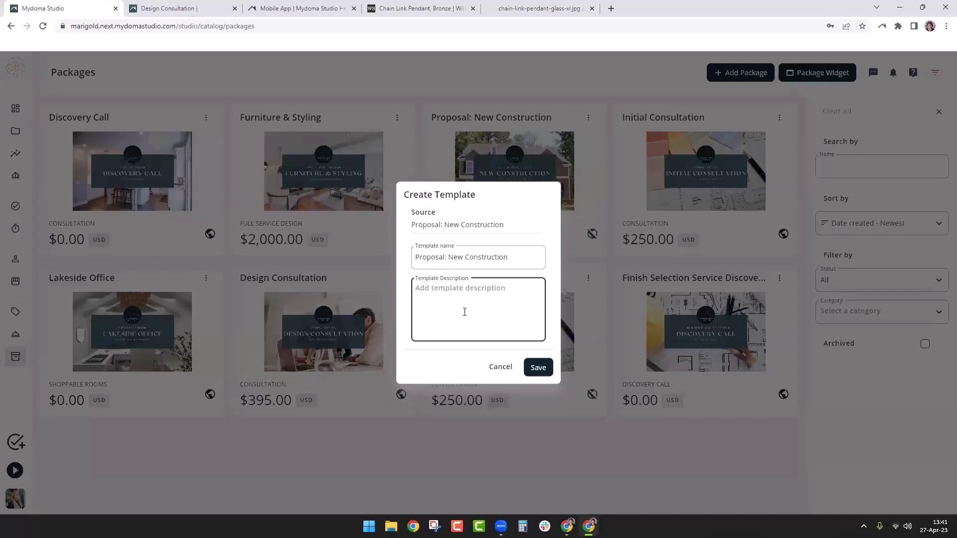
type("Full scope and flat fee")
left_click(538, 367)
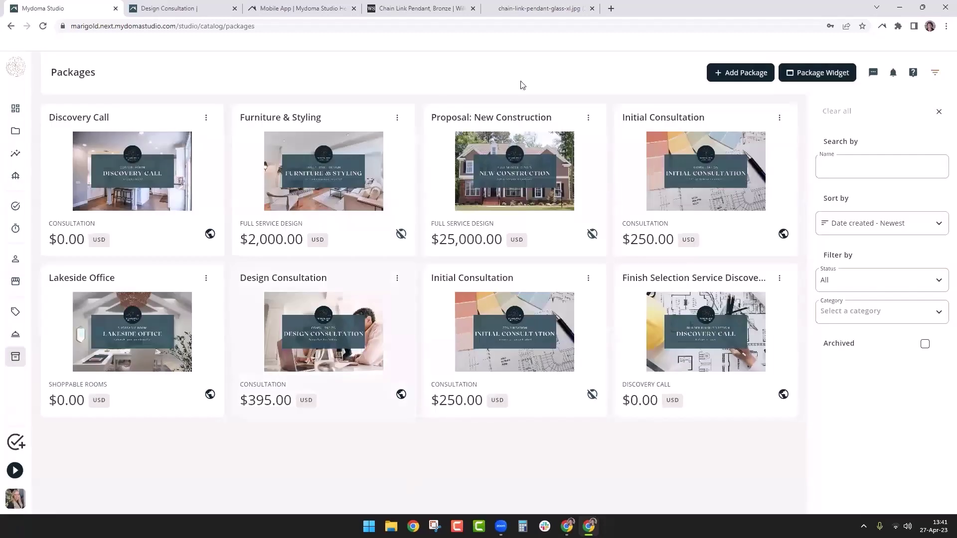
- Try adding a client's custom proposal package in the Full Service Design category from the Proposal: New Construction template, and dismiss it
left_click(725, 76)
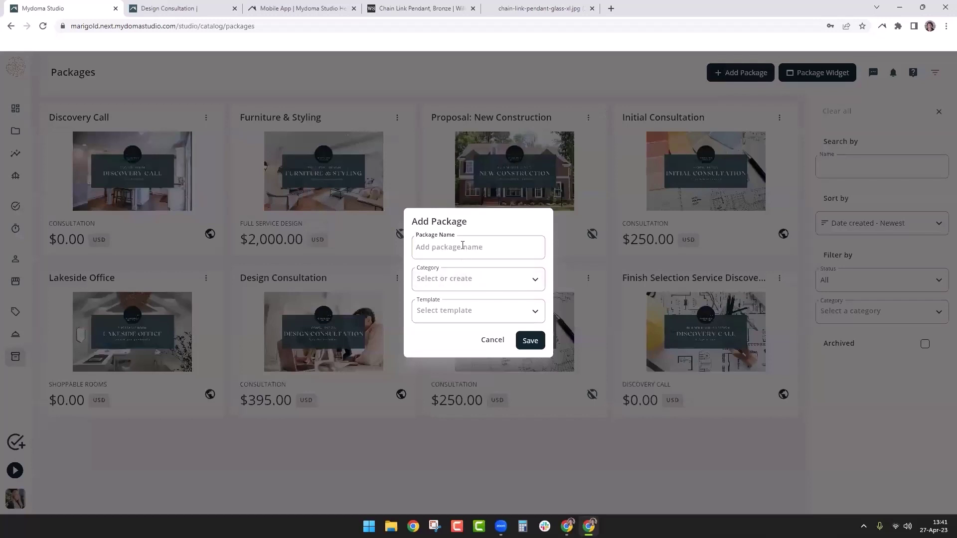
left_click(462, 245)
type("C")
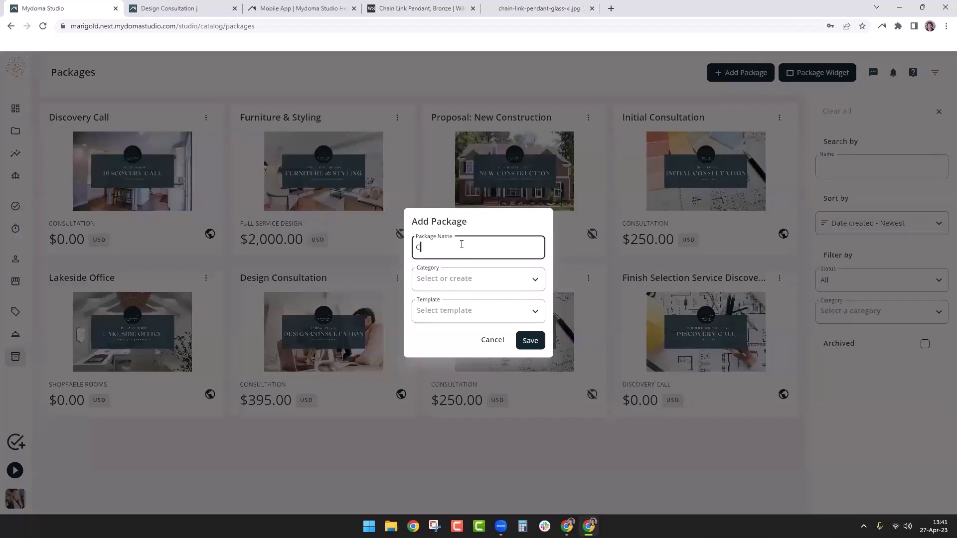
type("ustom Proposal for Susan")
left_click(438, 281)
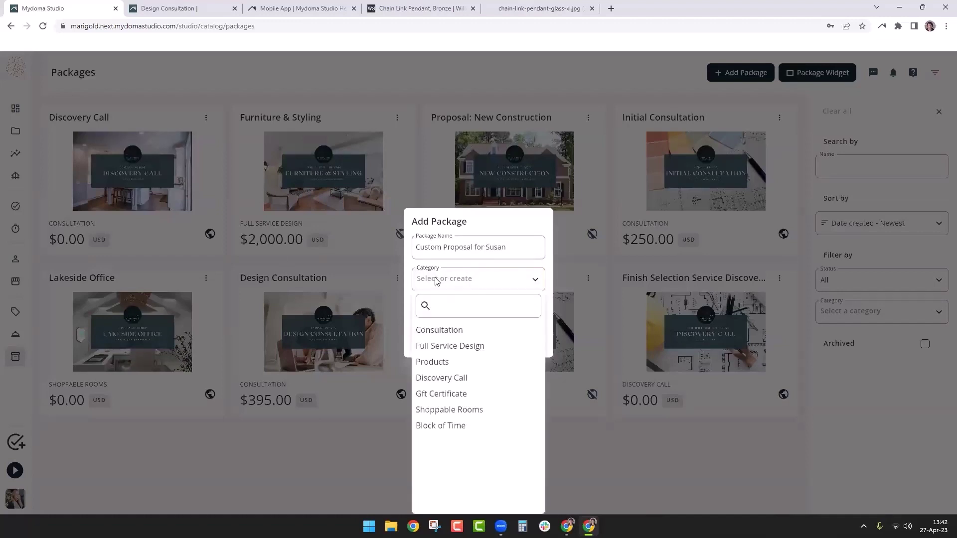
left_click(460, 346)
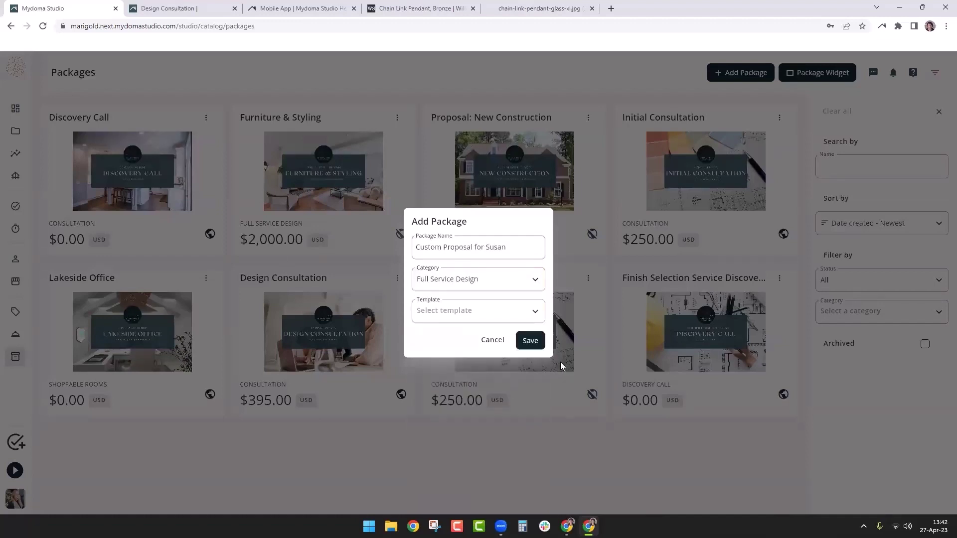
left_click(461, 311)
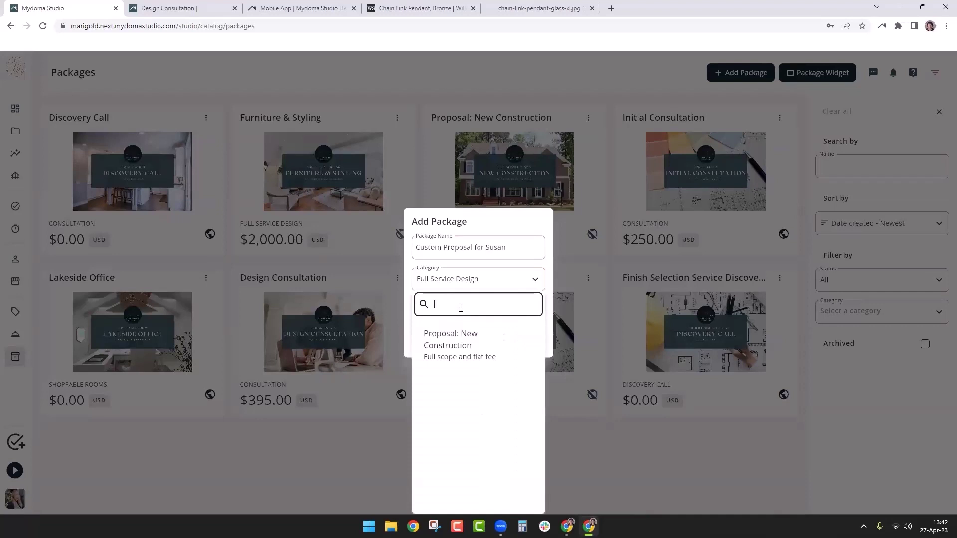
left_click(442, 351)
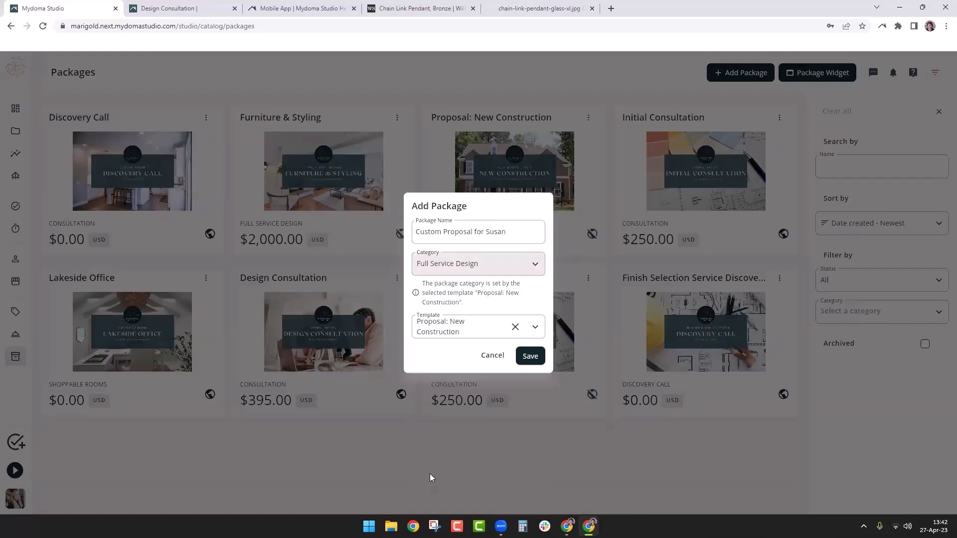
left_click(430, 474)
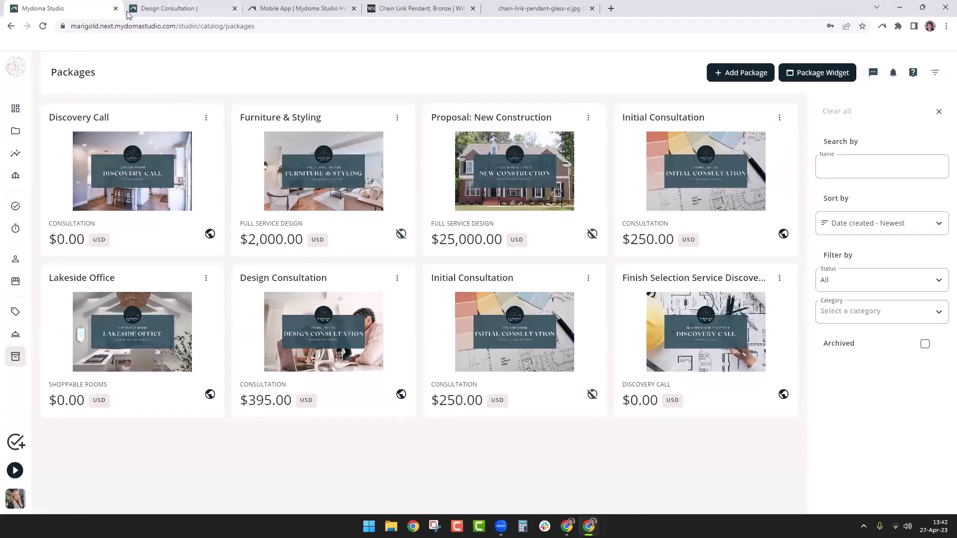
- Separate the Design Consultation store page into its own window and close it
mouse_move(154, 4)
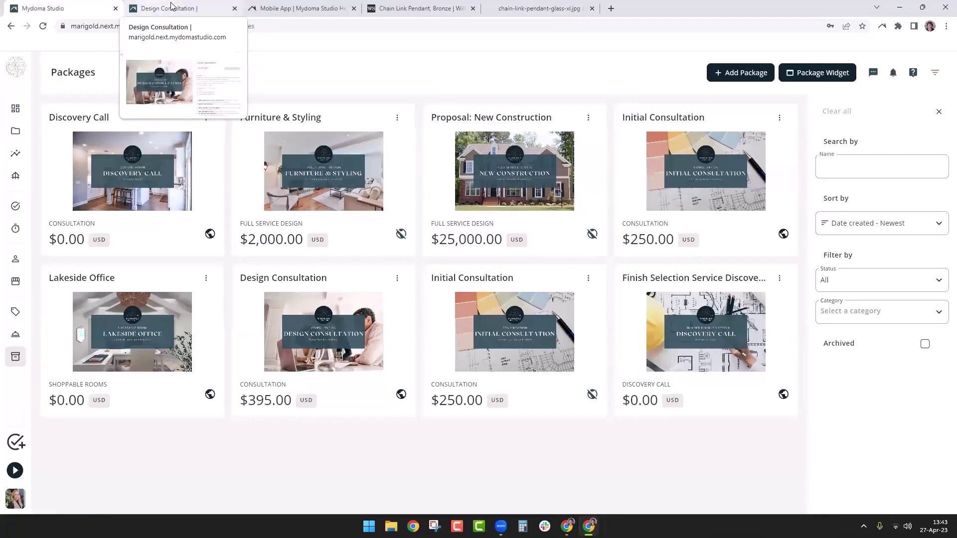
left_click_drag(171, 6, 136, 40)
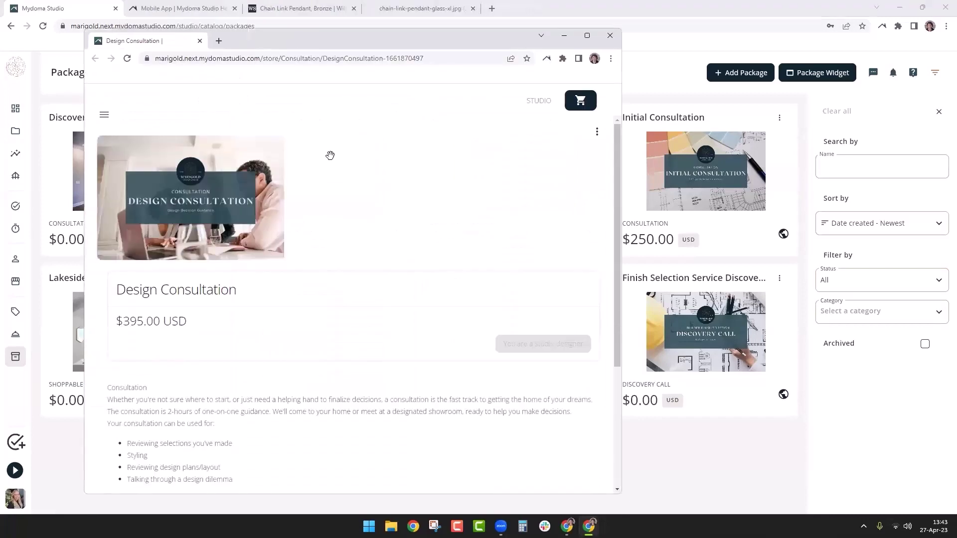
left_click(610, 36)
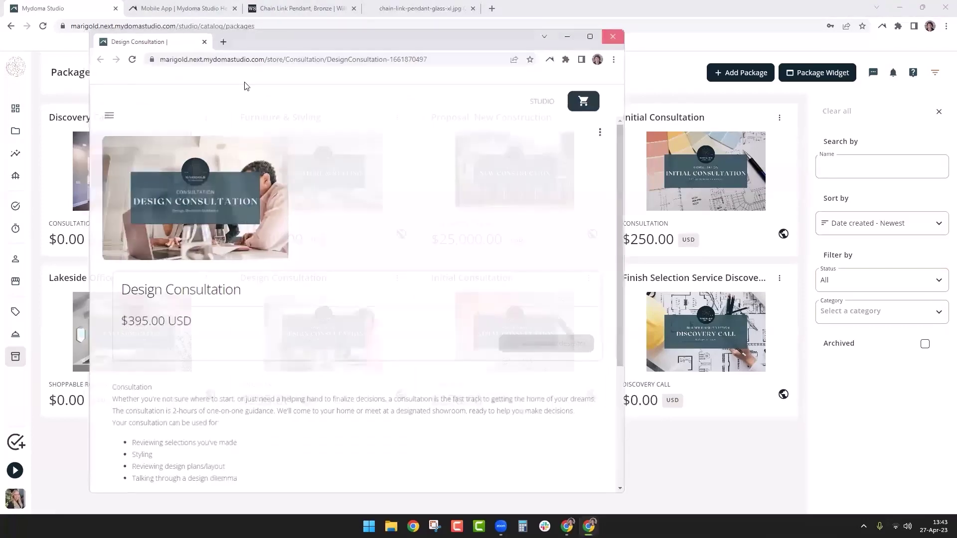
- Check the Mobile App help article and the studio's Help guides option, and switch to the Chain Link Pendant, Bronze product page
left_click(199, 8)
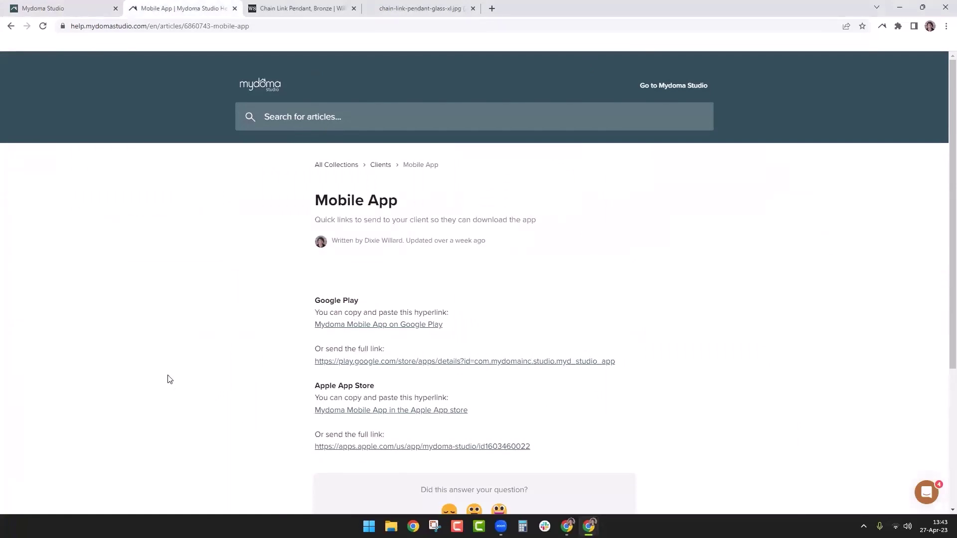
left_click(35, 8)
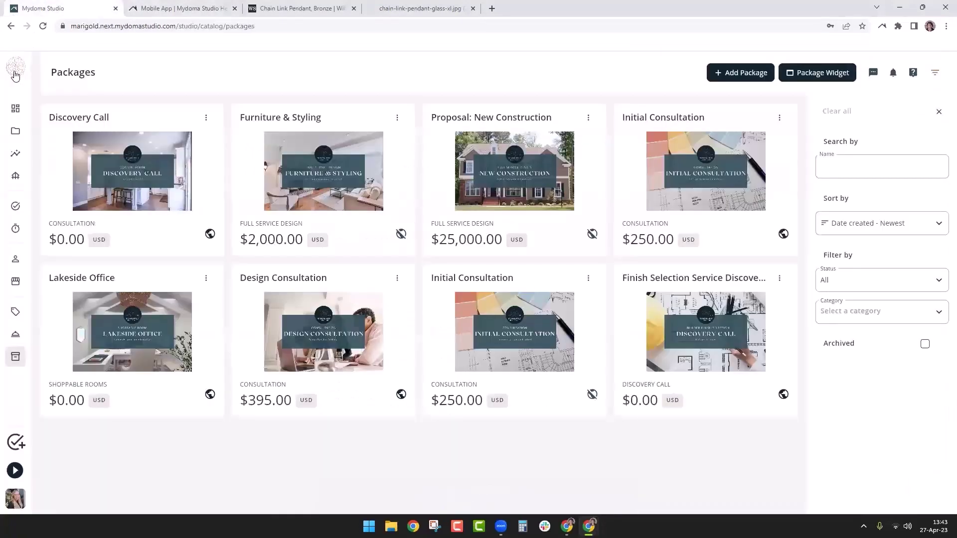
left_click(14, 71)
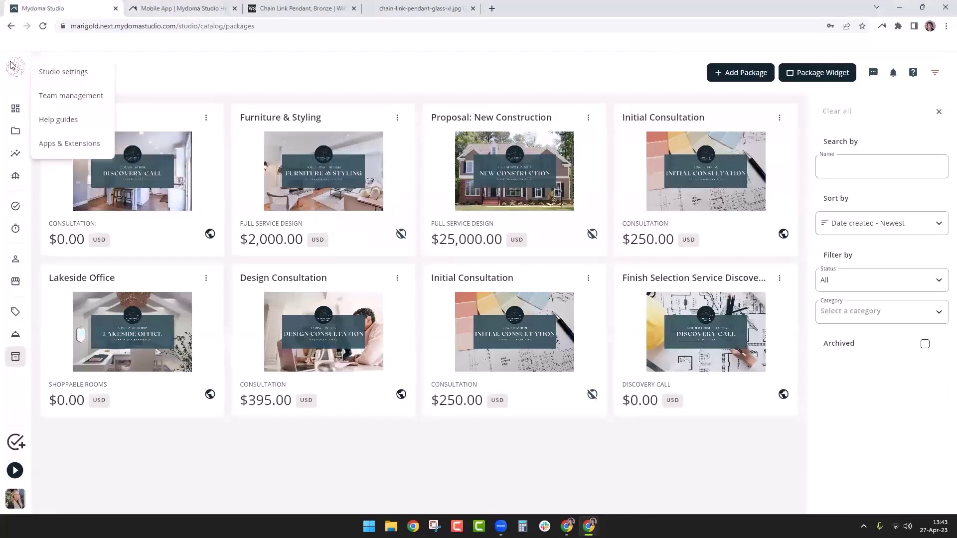
left_click(52, 121)
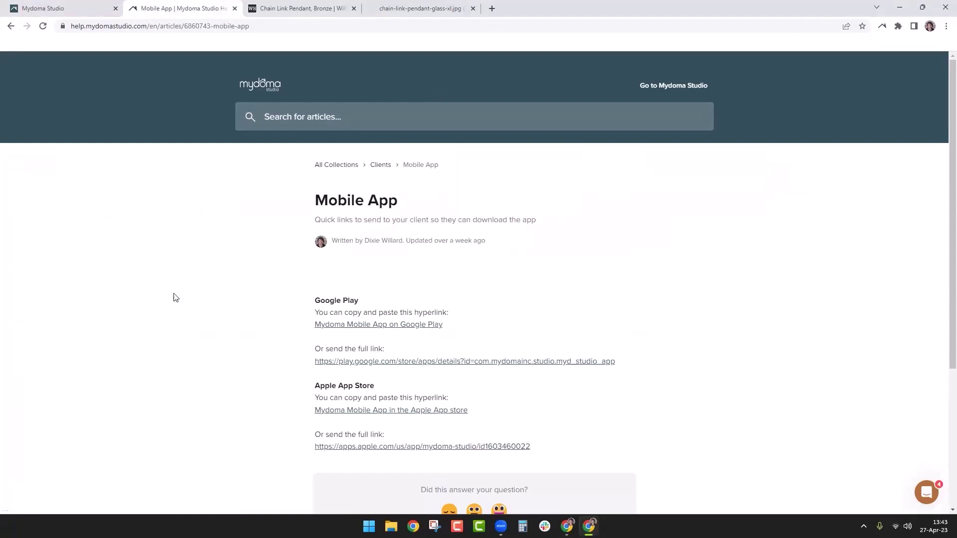
left_click(322, 6)
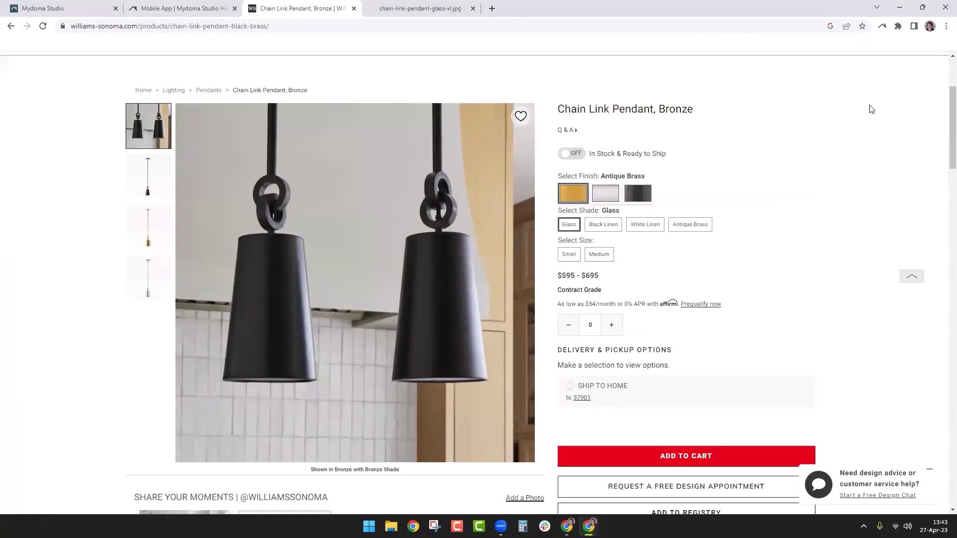
- Try clipping the pendant with its kitchen photo and single bronze photo, using the single pendant as main image, and close the Product Clipper
left_click(882, 26)
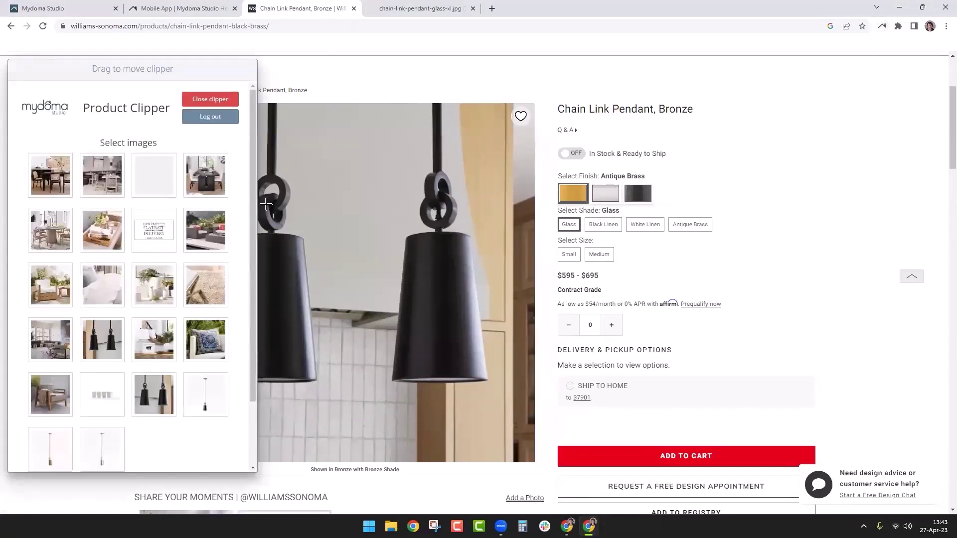
scroll(173, 433, "down", 3)
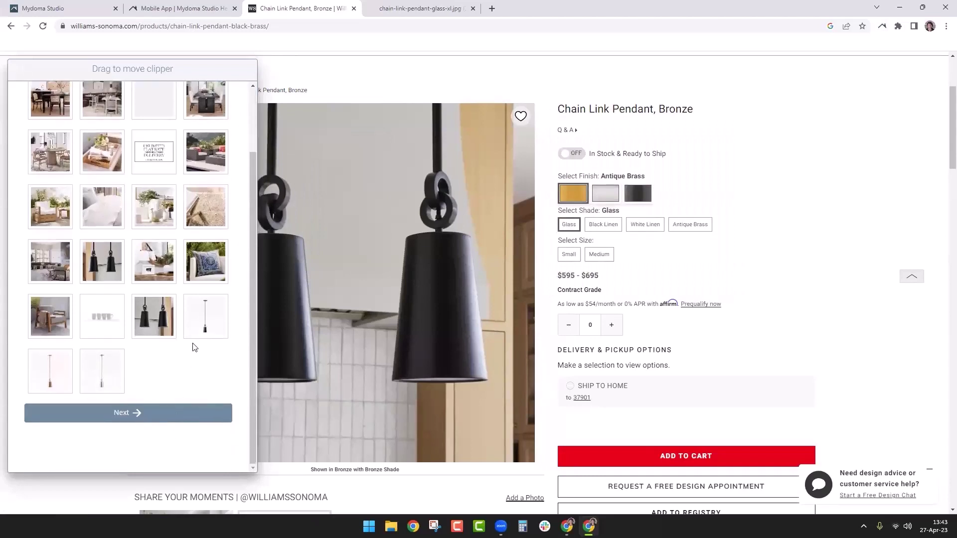
left_click(154, 315)
left_click(219, 322)
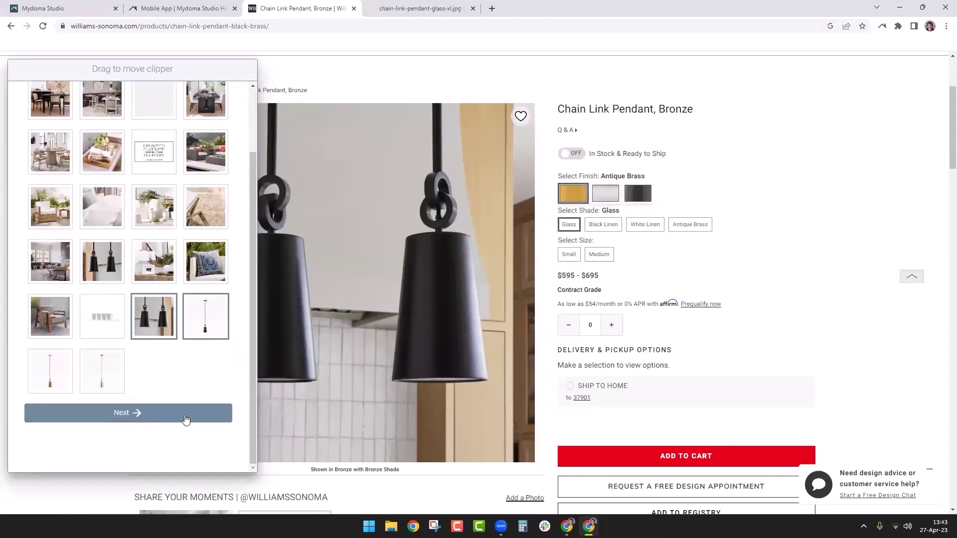
left_click(187, 420)
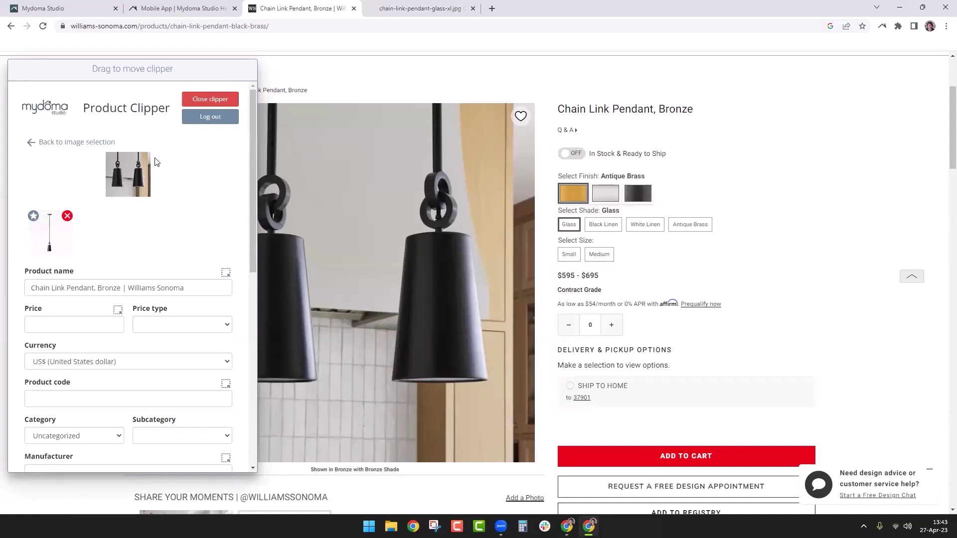
left_click(32, 216)
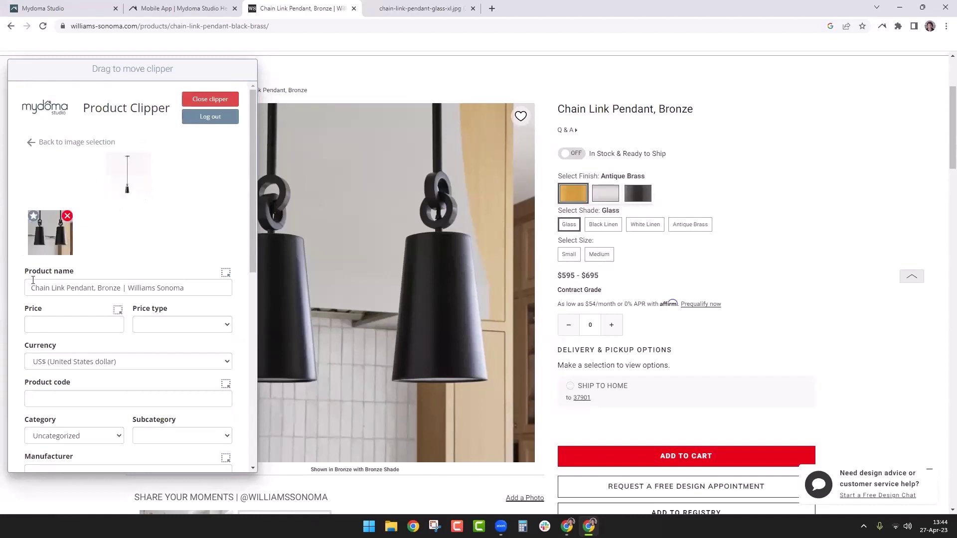
left_click(35, 144)
left_click(188, 97)
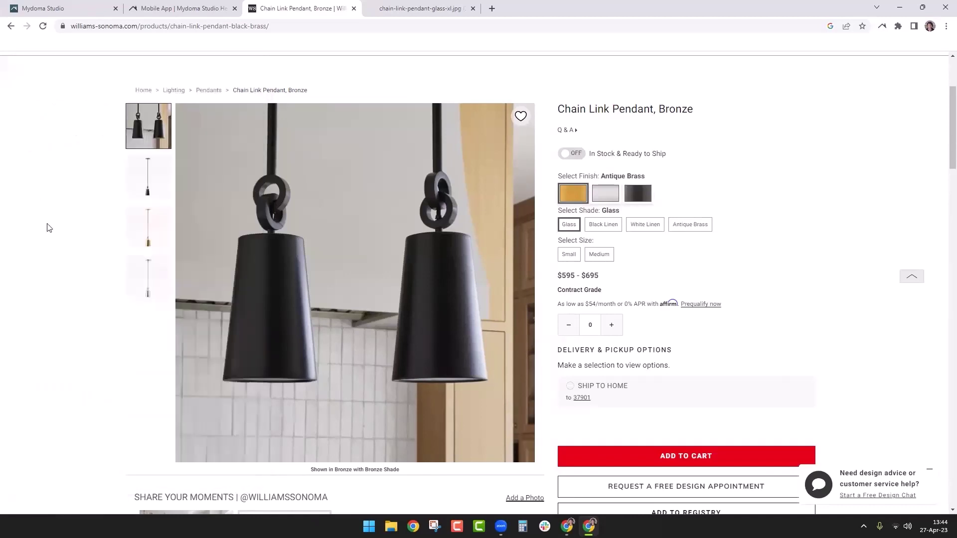
- Enlarge the single bronze pendant photo and clip the product with its kitchen photo plus the small and enlarged single-pendant images
left_click(371, 230)
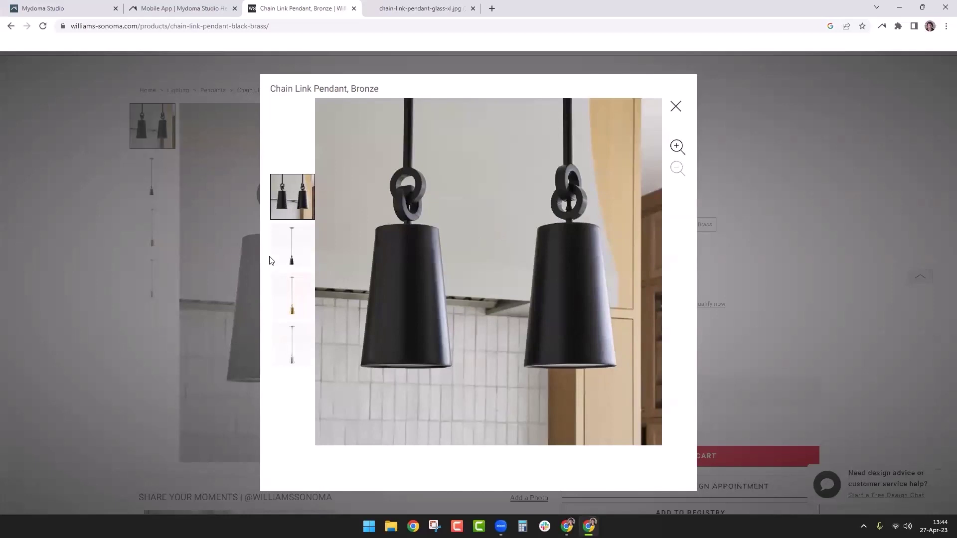
left_click(293, 255)
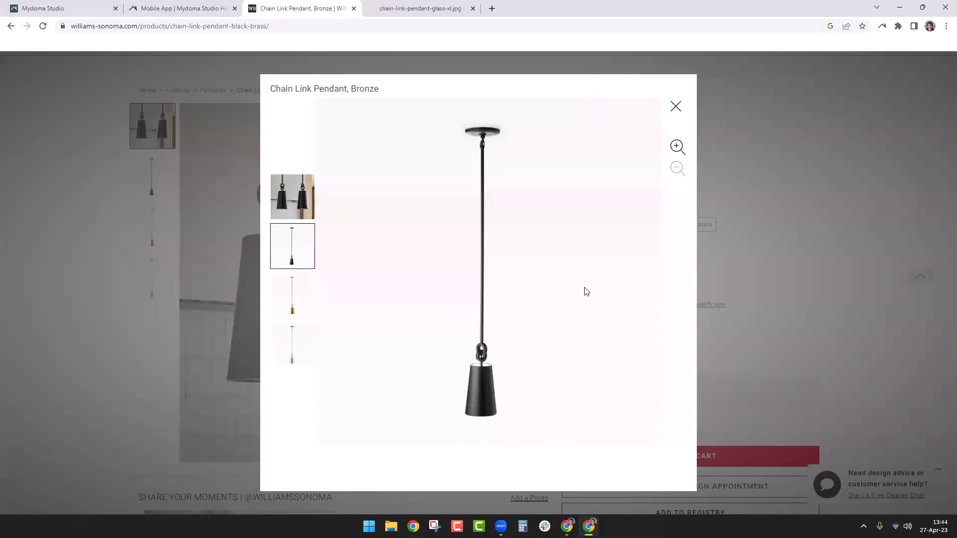
left_click(881, 26)
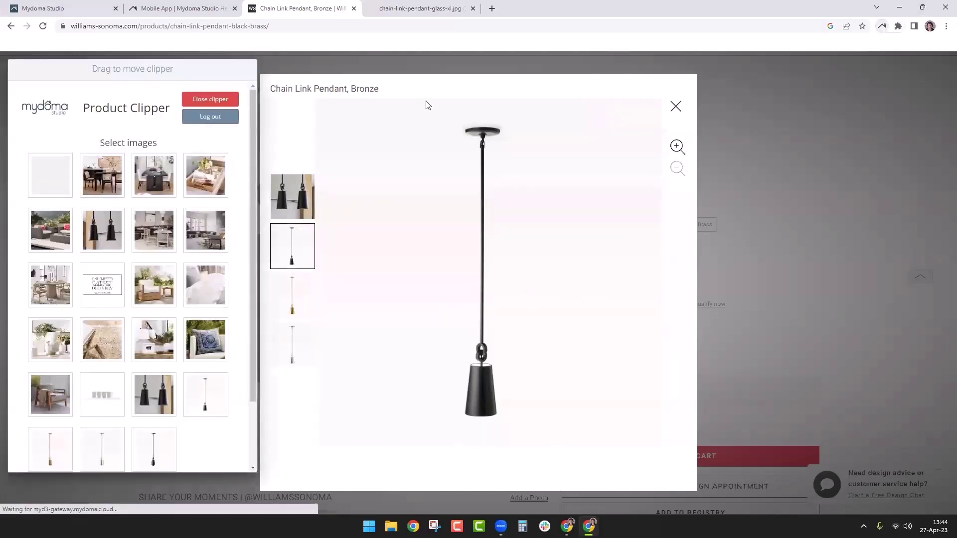
scroll(121, 346, "down", 3)
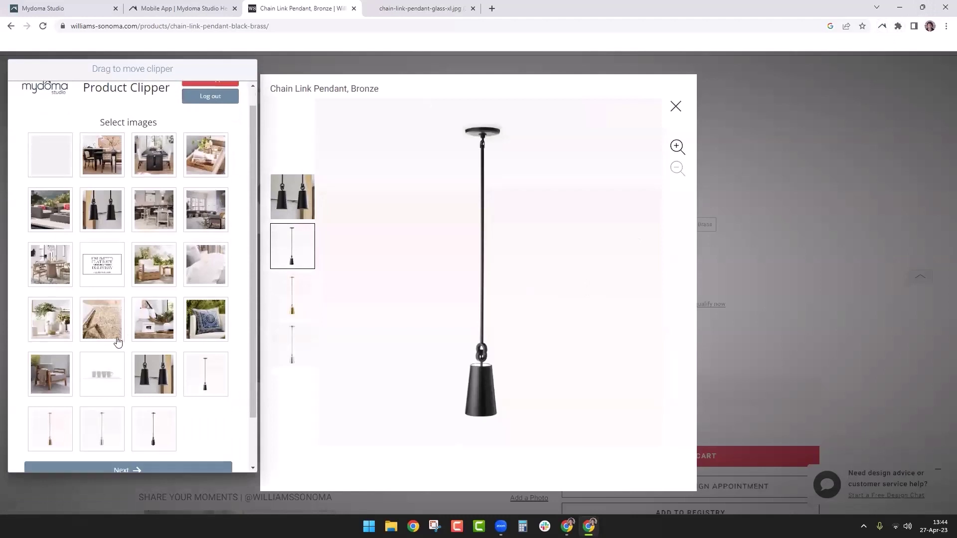
left_click(205, 325)
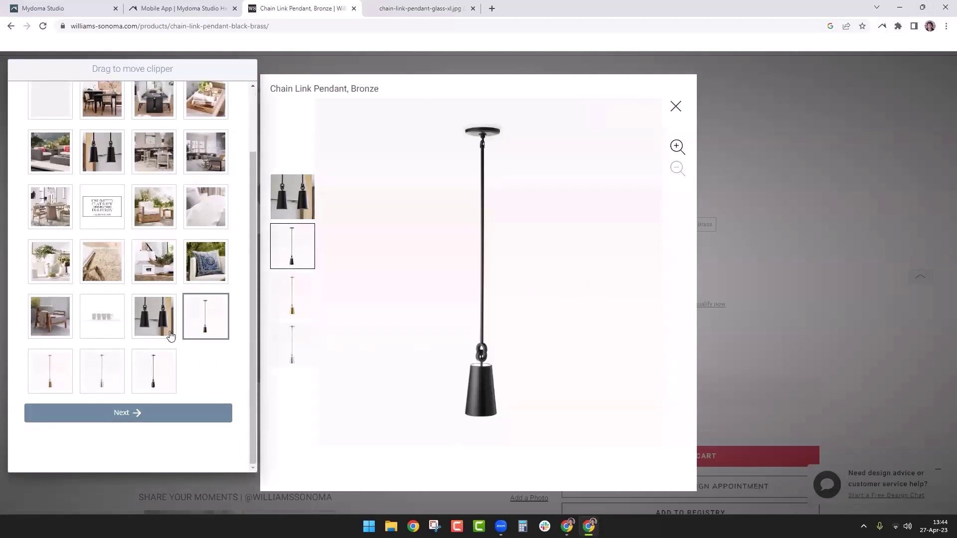
left_click(156, 326)
left_click(153, 385)
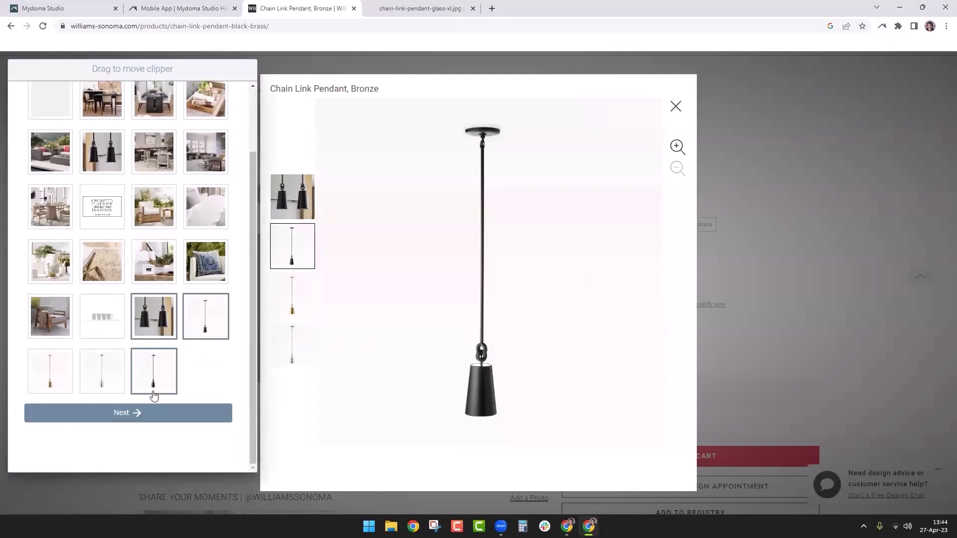
left_click(129, 413)
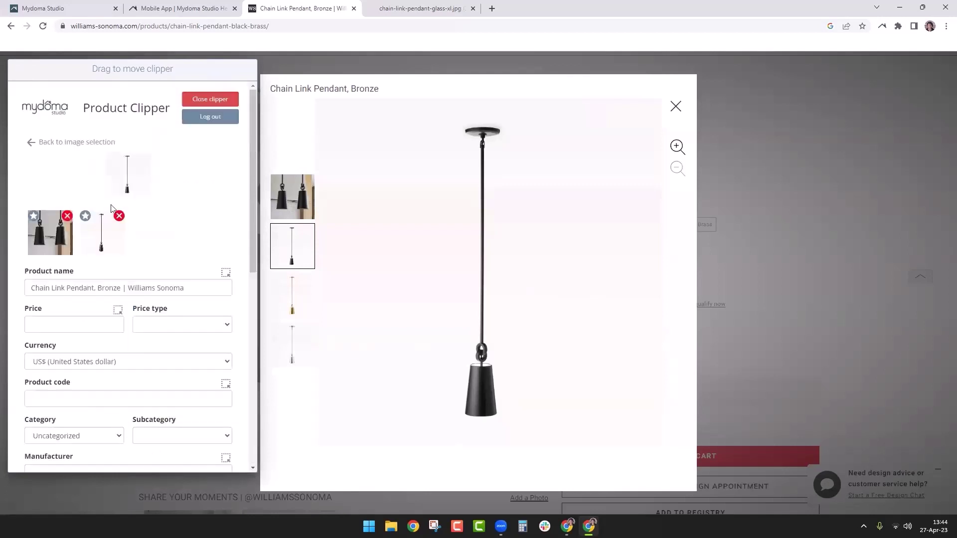
- Make the enlarged single pendant the clip's main image and remove its small duplicate, keeping the kitchen photo as secondary
left_click(85, 216)
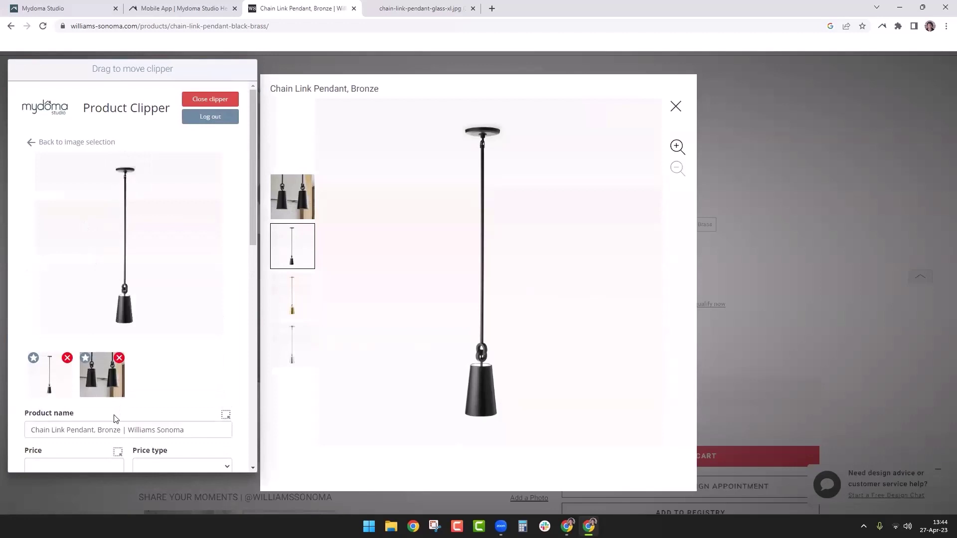
left_click(67, 358)
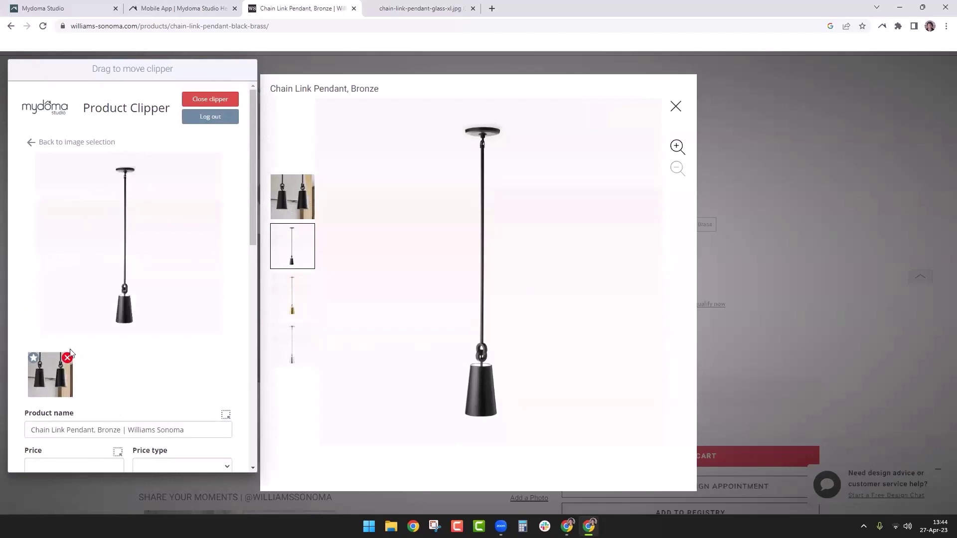
left_click(33, 358)
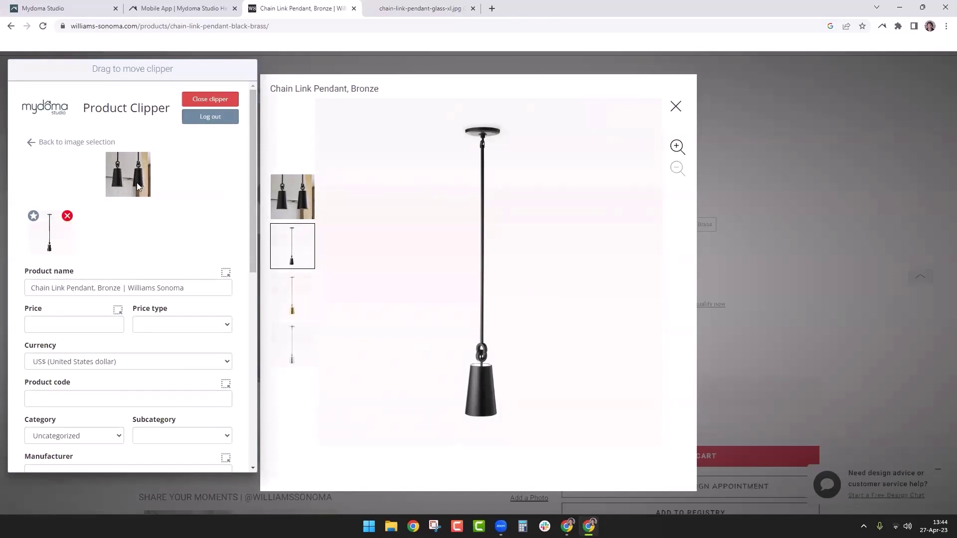
left_click(33, 215)
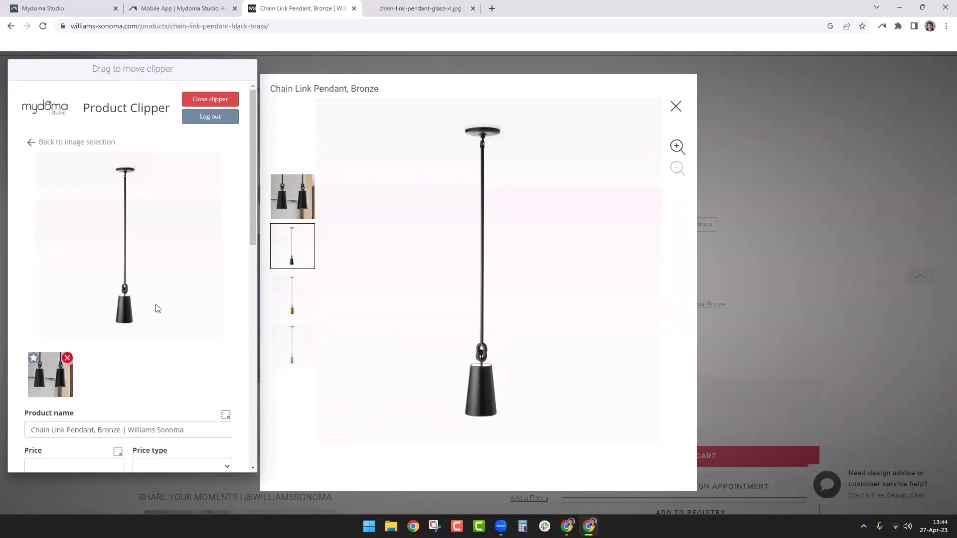
- Examine the clipper's product detail fields, including price, category, dimensions, finish, product URL, vendor and project assignment
scroll(155, 309, "down", 4)
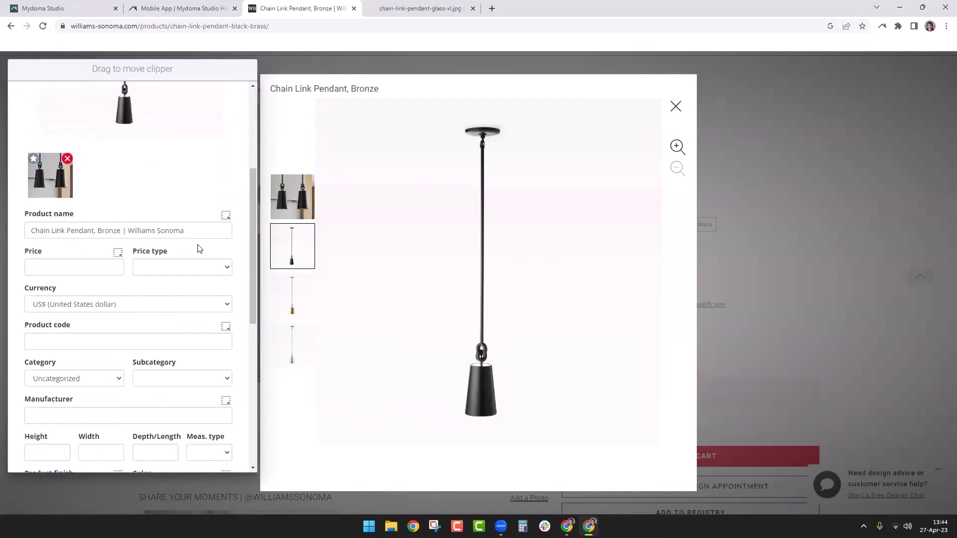
scroll(182, 363, "down", 3)
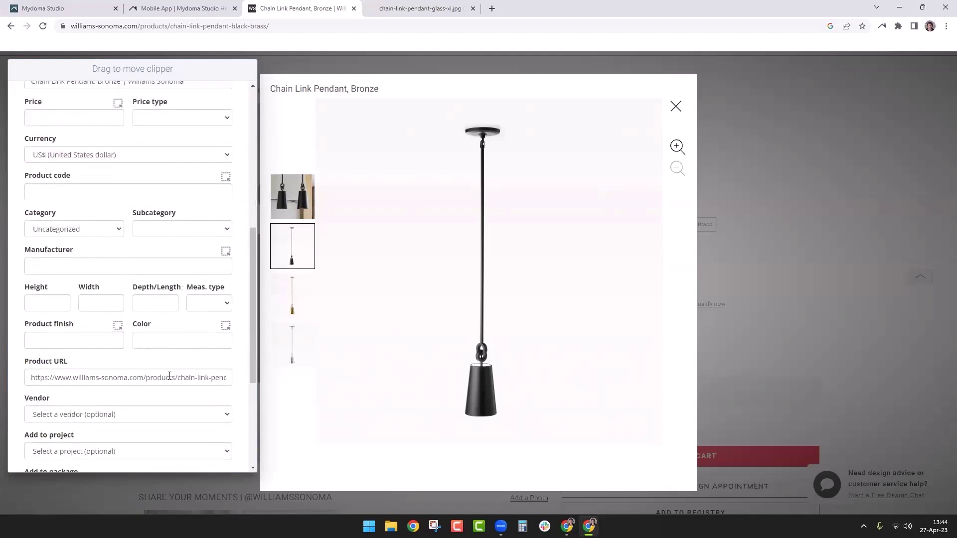
scroll(175, 417, "down", 1)
scroll(174, 418, "down", 2)
scroll(174, 418, "up", 3)
scroll(120, 220, "up", 2)
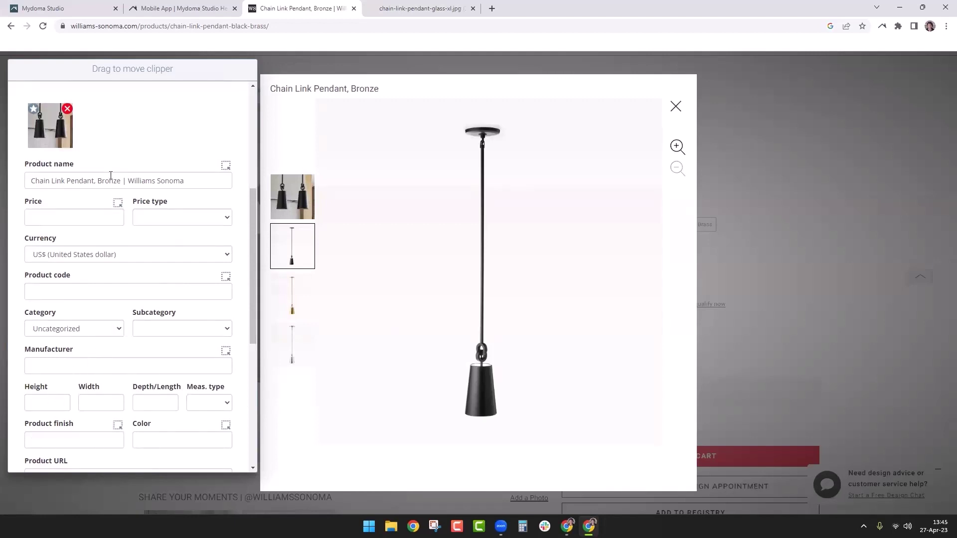
- Close the enlarged pendant photo and capture Bronze as the clip's color from the product page's shade options
scroll(110, 314, "down", 3)
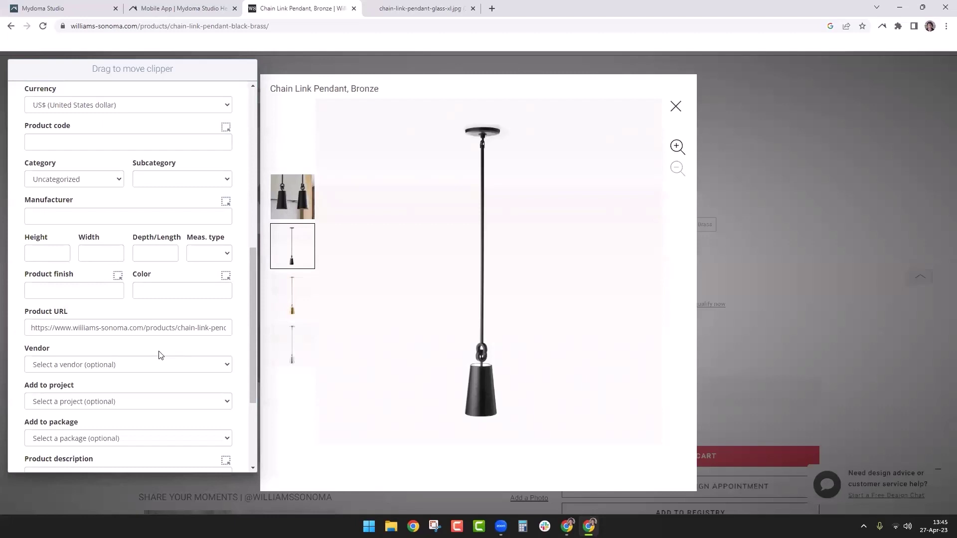
left_click(676, 106)
left_click(226, 275)
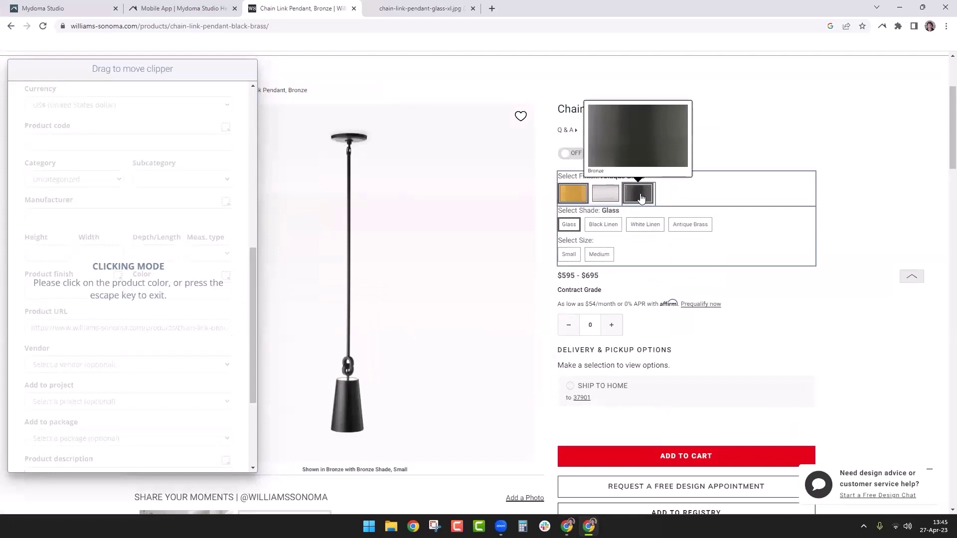
left_click(350, 277)
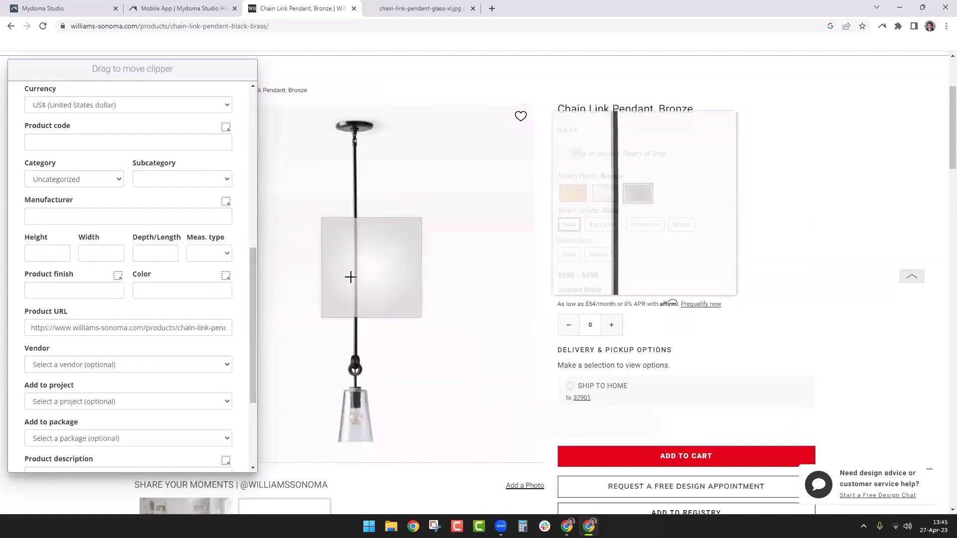
left_click(226, 276)
left_click(686, 227)
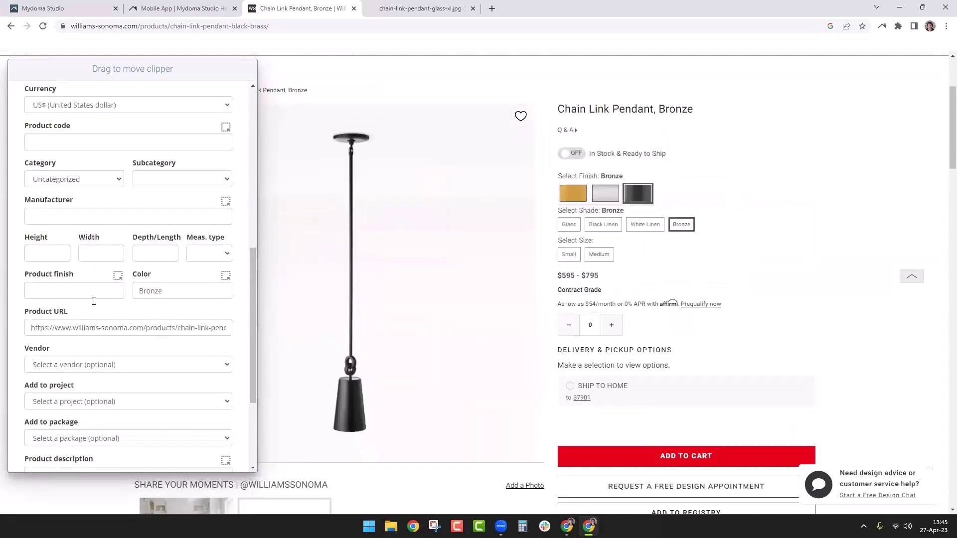
- Choose the Medium size on the product page and copy its SKU, 9215256, into the clip's product code
left_click(117, 276)
left_click(598, 254)
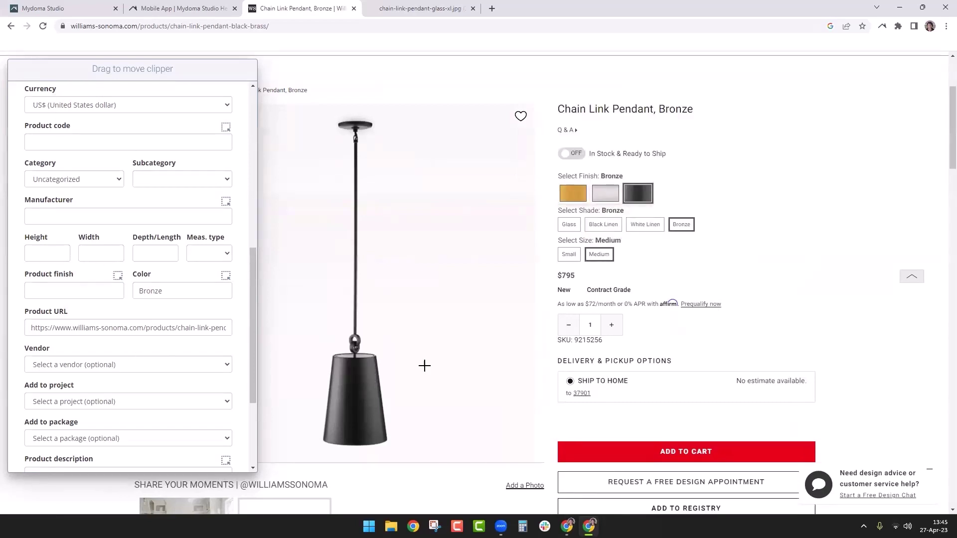
double_click(580, 341)
key("ctrl+c")
left_click(78, 143)
key("ctrl+v")
- Categorize the clip as Lighting with subcategory Pendants and expand the product page's Dimensions & More Info section
left_click(82, 180)
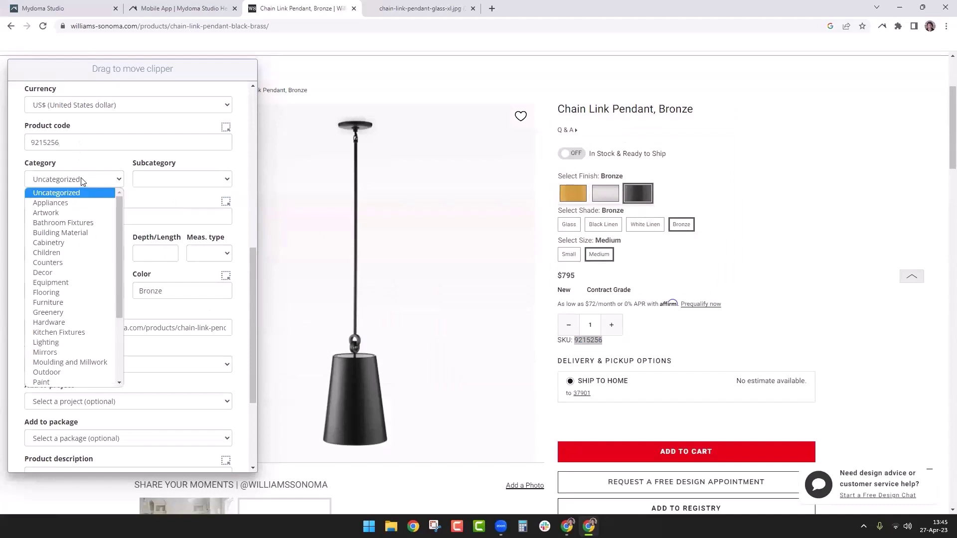
key("l")
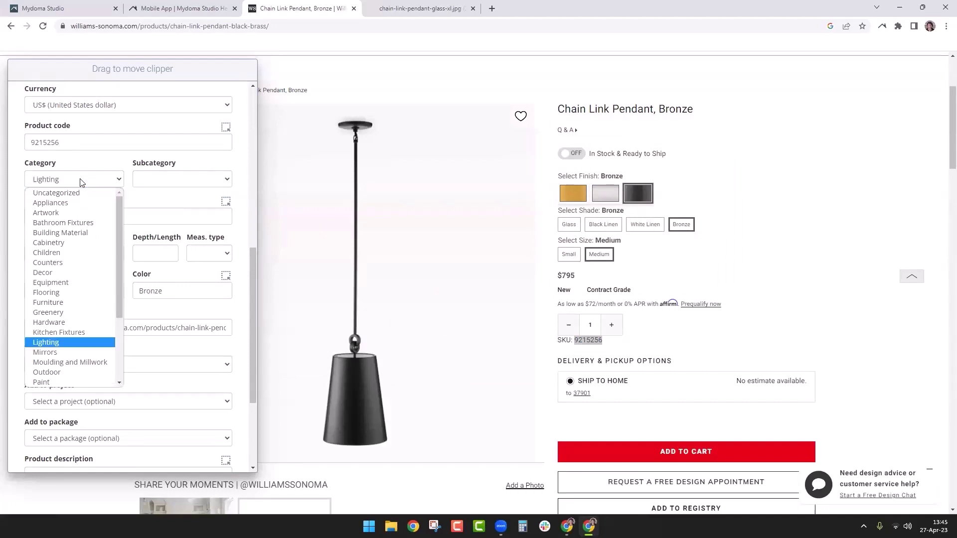
left_click(46, 343)
left_click(171, 181)
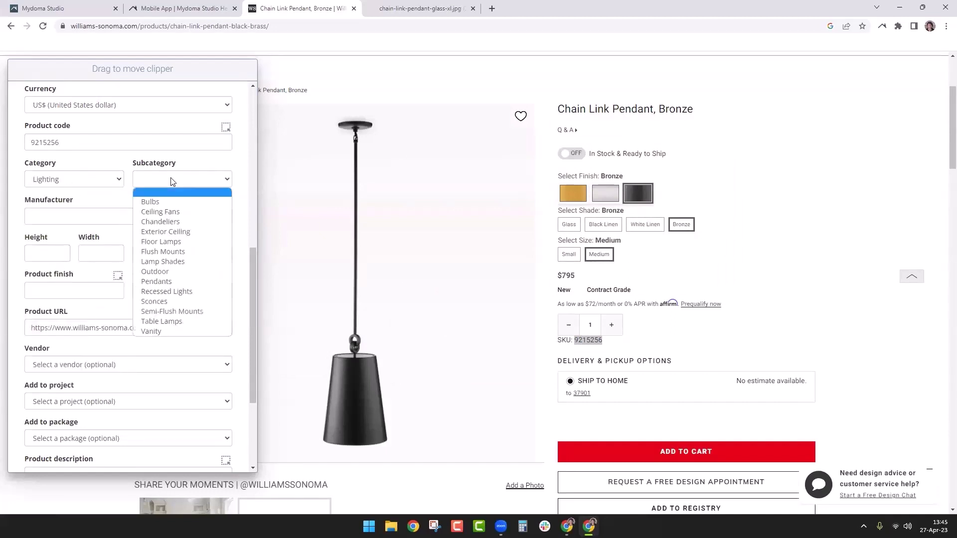
left_click(188, 281)
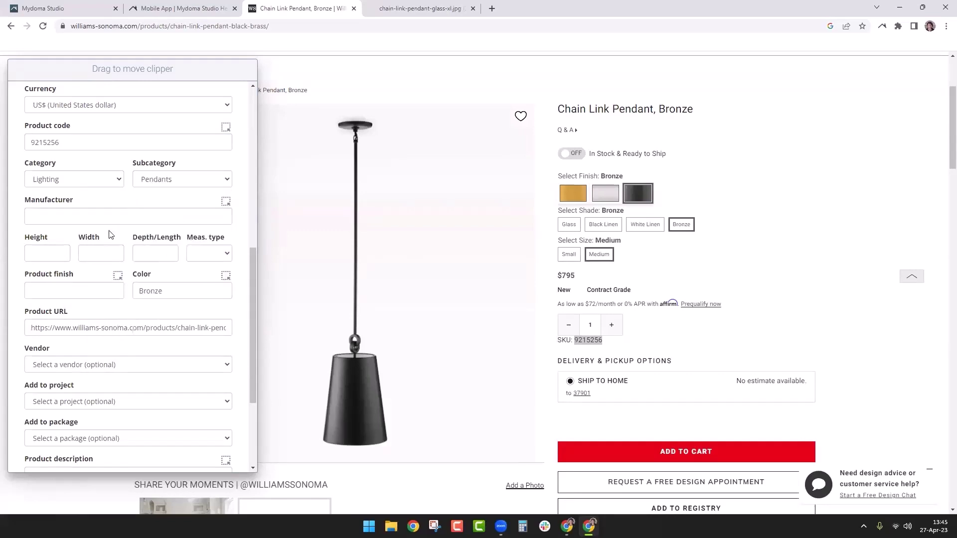
scroll(686, 210, "down", 6)
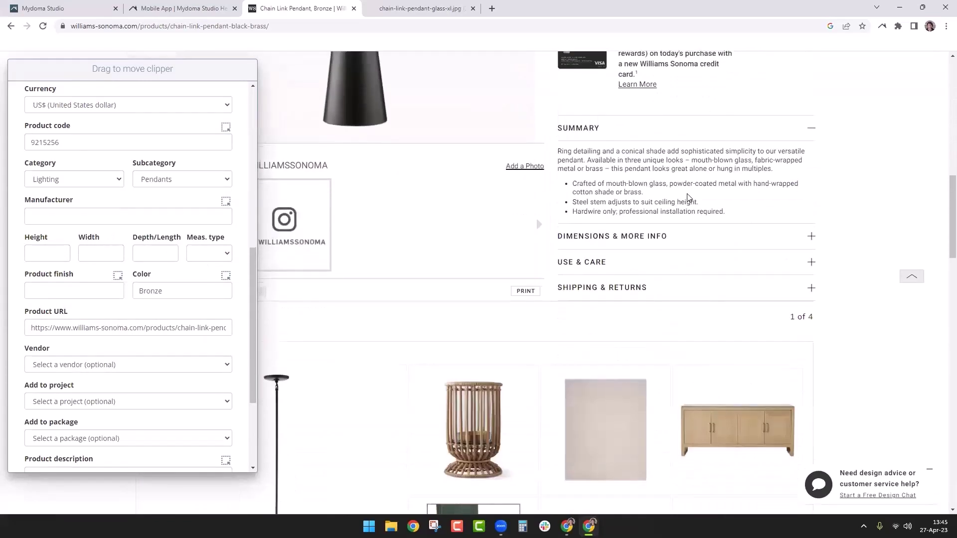
left_click(625, 239)
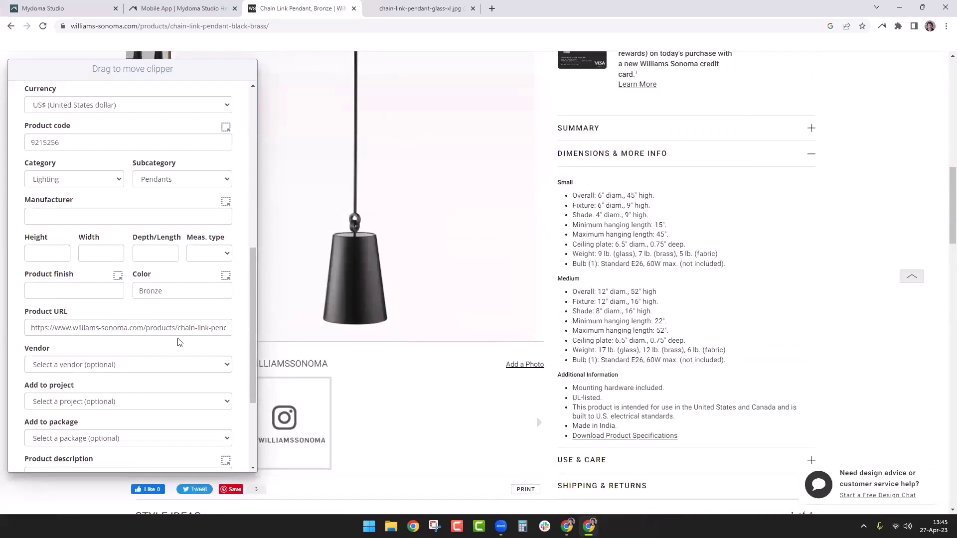
- Add the clipped product to the Lakeside Office package, save it and close the Product Clipper
scroll(177, 329, "down", 3)
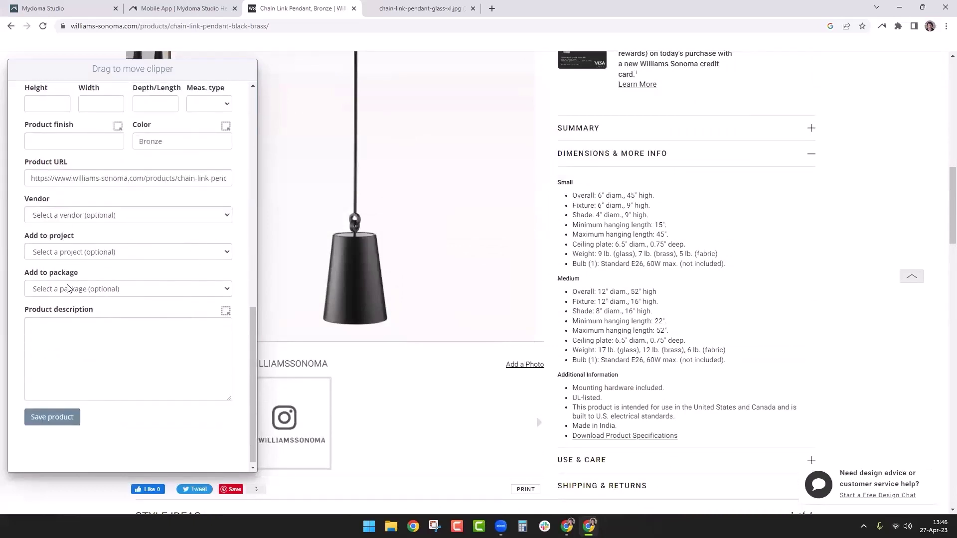
left_click(41, 290)
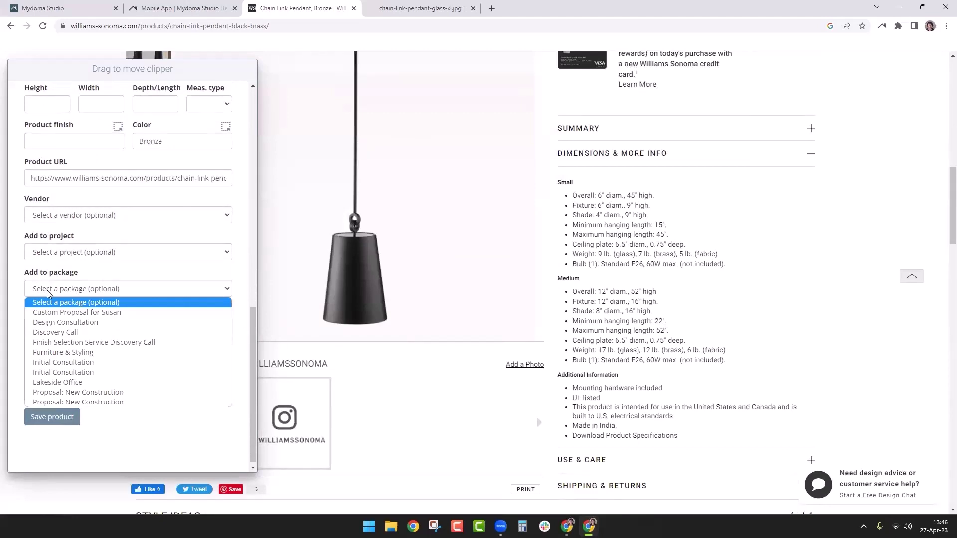
left_click(112, 382)
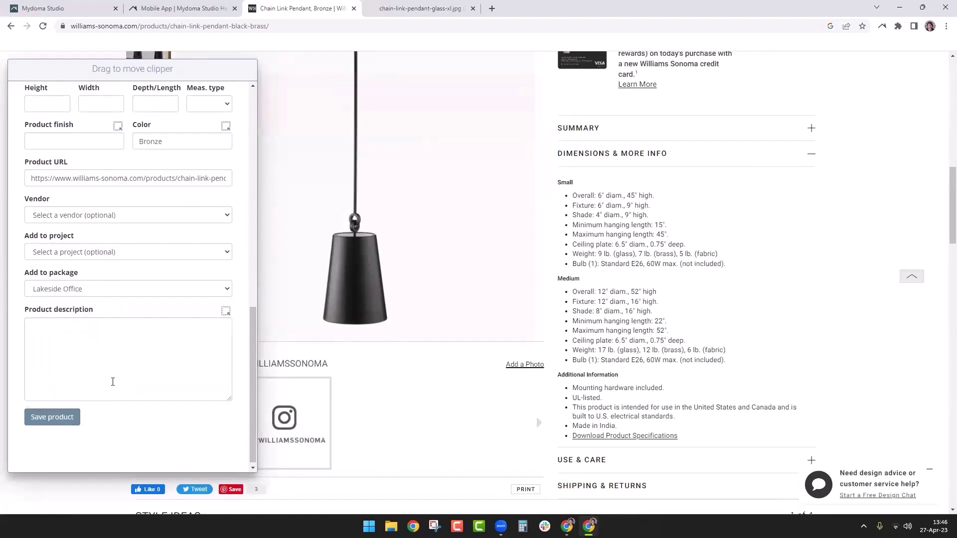
left_click(46, 421)
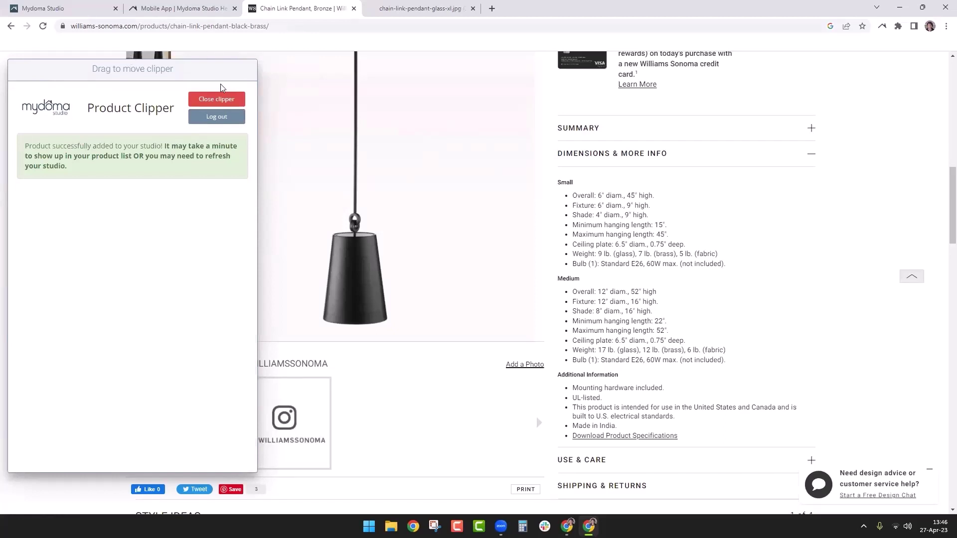
left_click(214, 100)
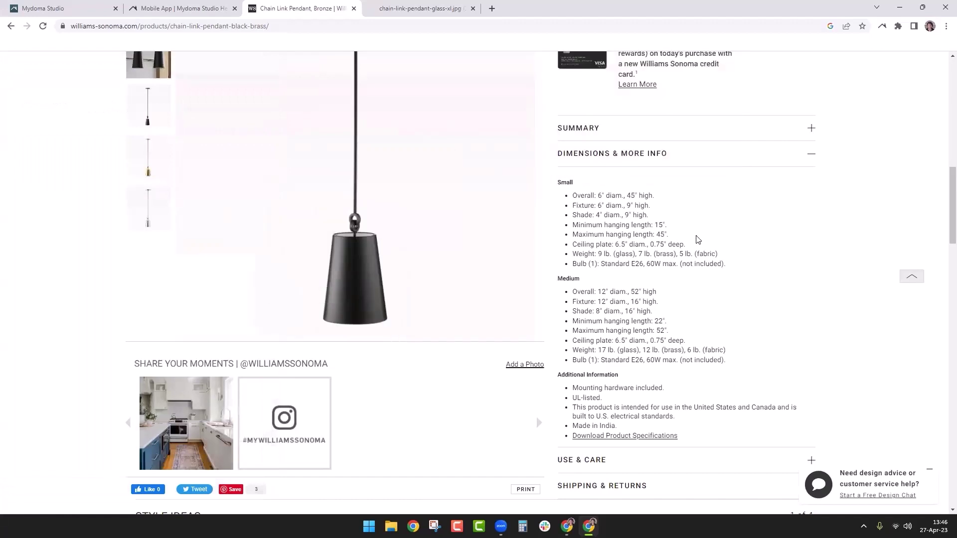
- Open the medium bronze pendant's enlarged image in its own browser tab and copy the image URL
scroll(713, 259, "up", 3)
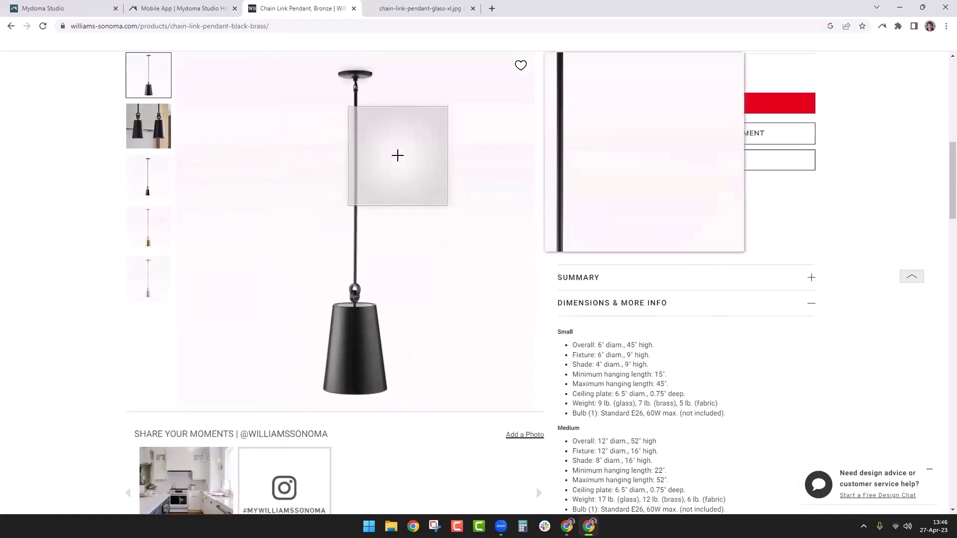
left_click(401, 165)
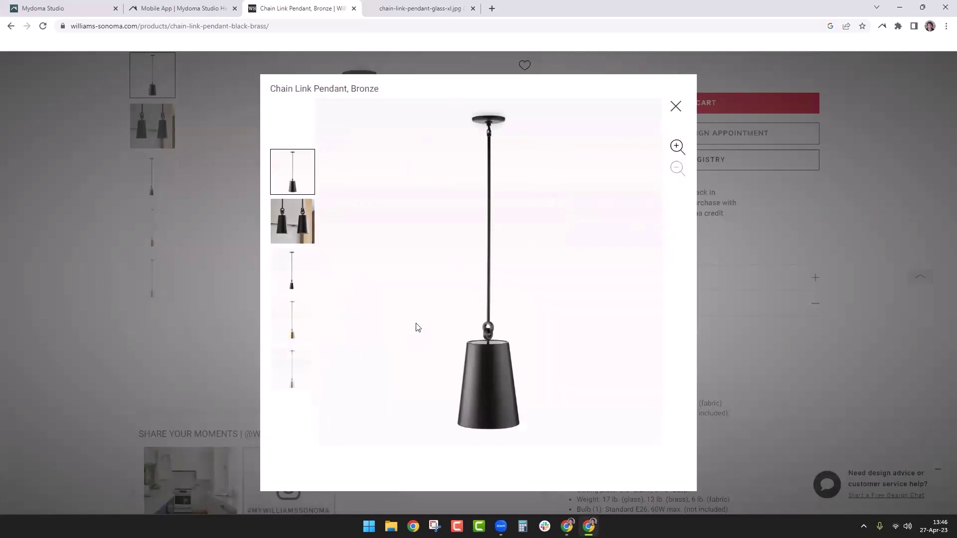
right_click(440, 370)
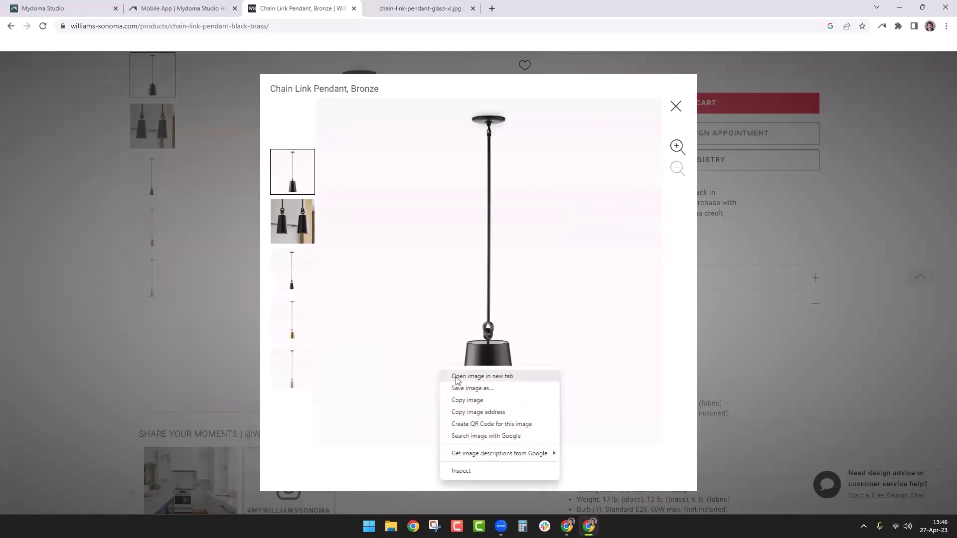
left_click(457, 377)
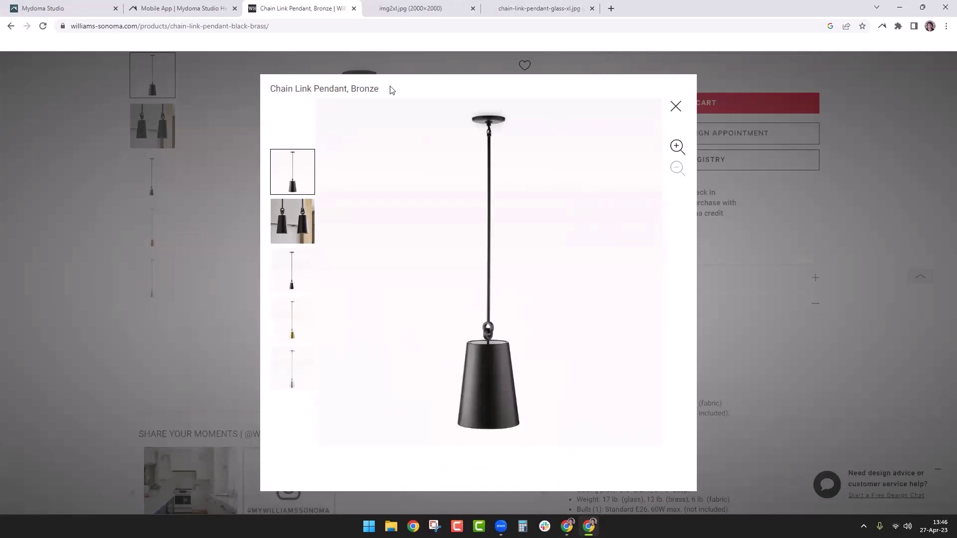
left_click(443, 6)
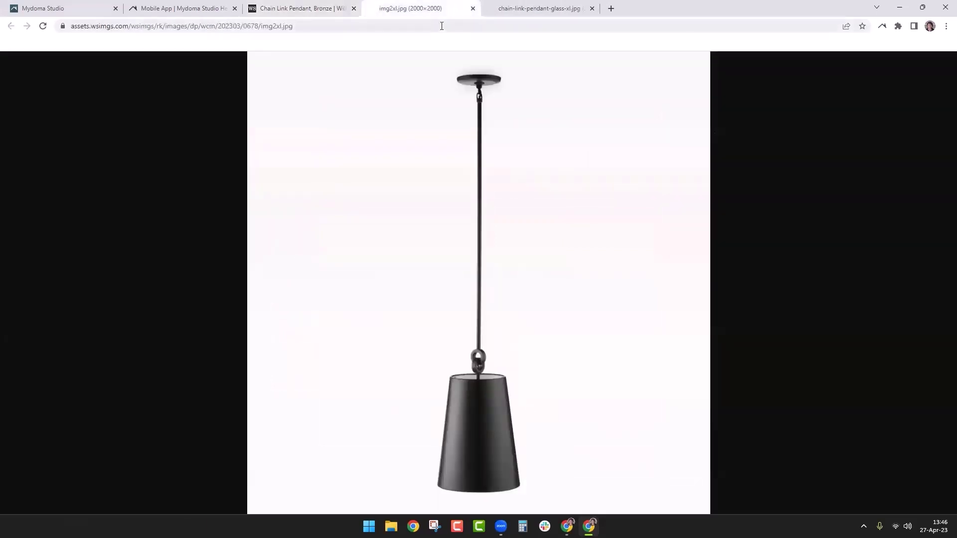
left_click(308, 26)
key("ctrl+c")
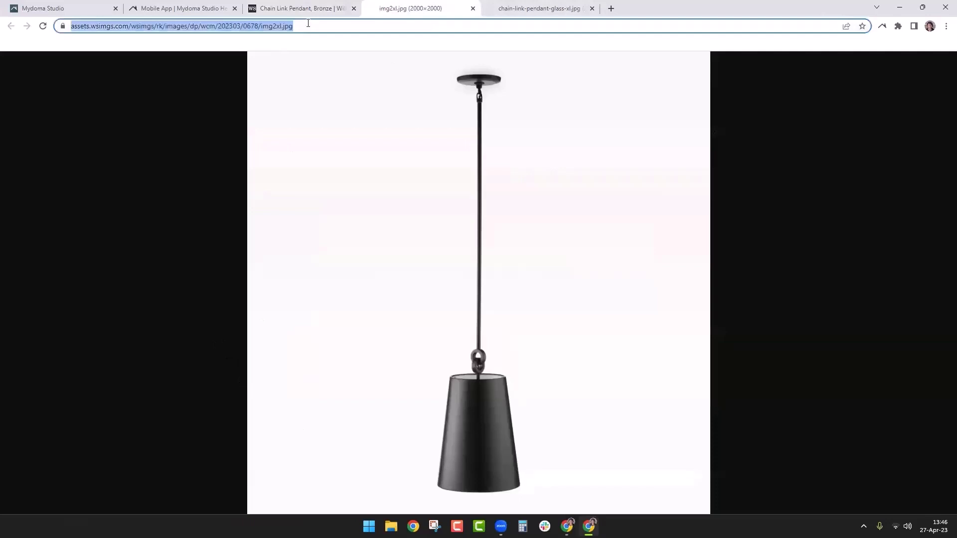
- Switch to Mydoma Studio's product catalog and open the Chain Link Pendant's images for editing
left_click(28, 9)
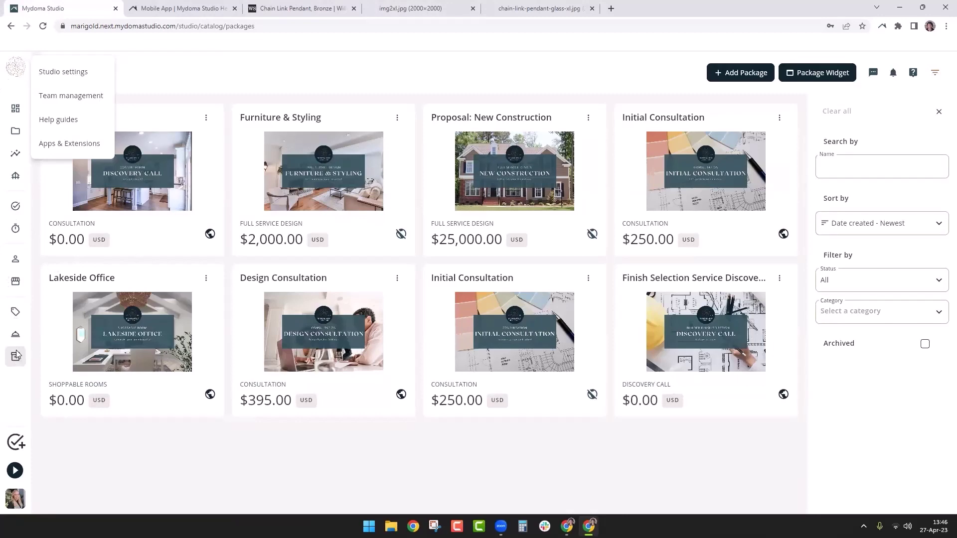
left_click(16, 317)
left_click(16, 317)
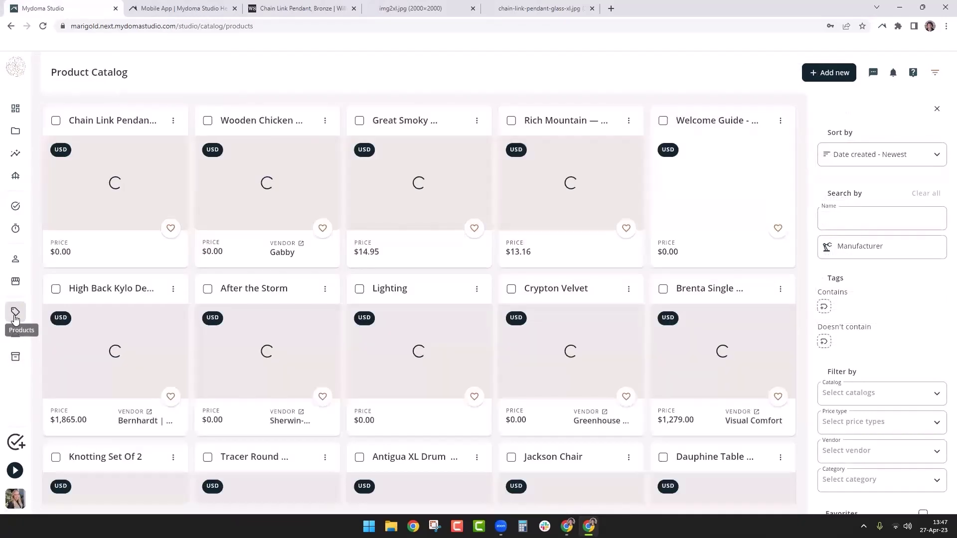
left_click(173, 121)
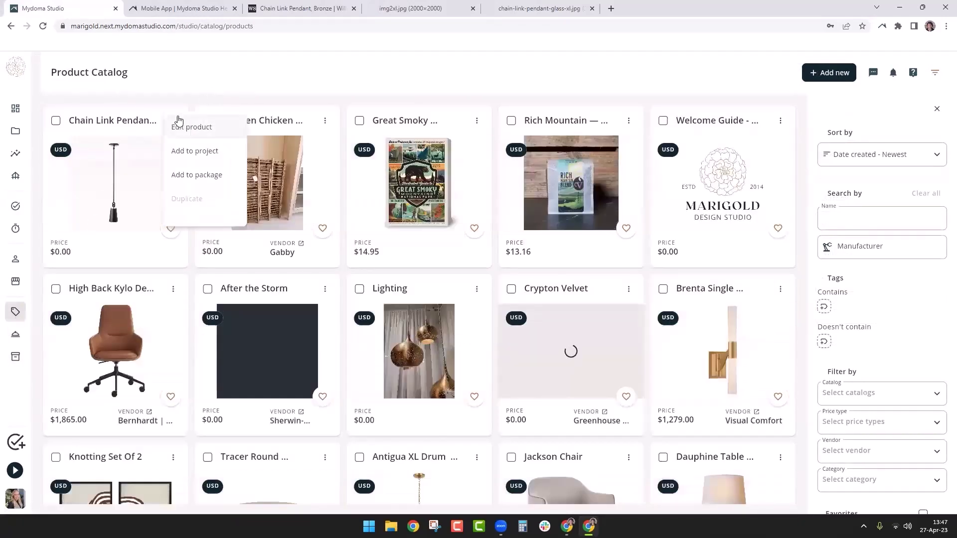
left_click(185, 133)
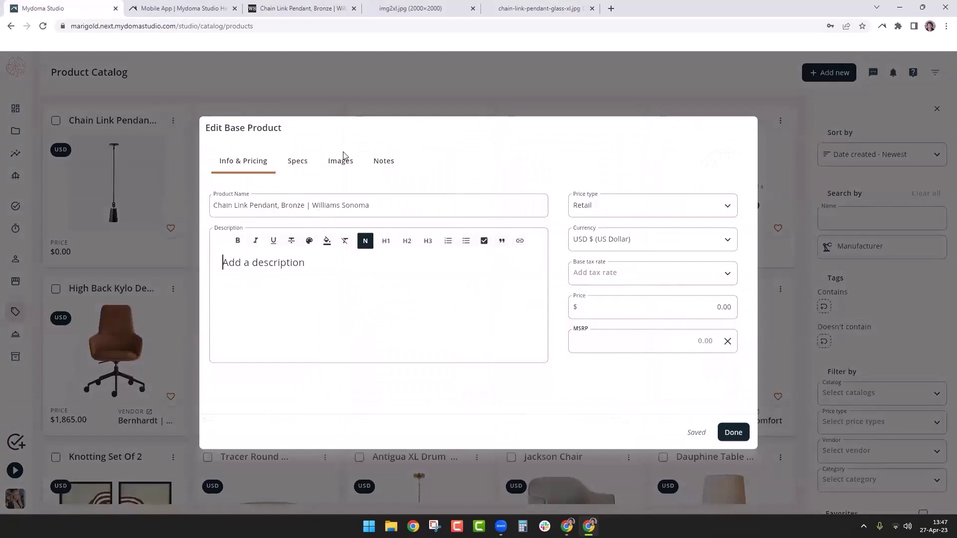
left_click(334, 165)
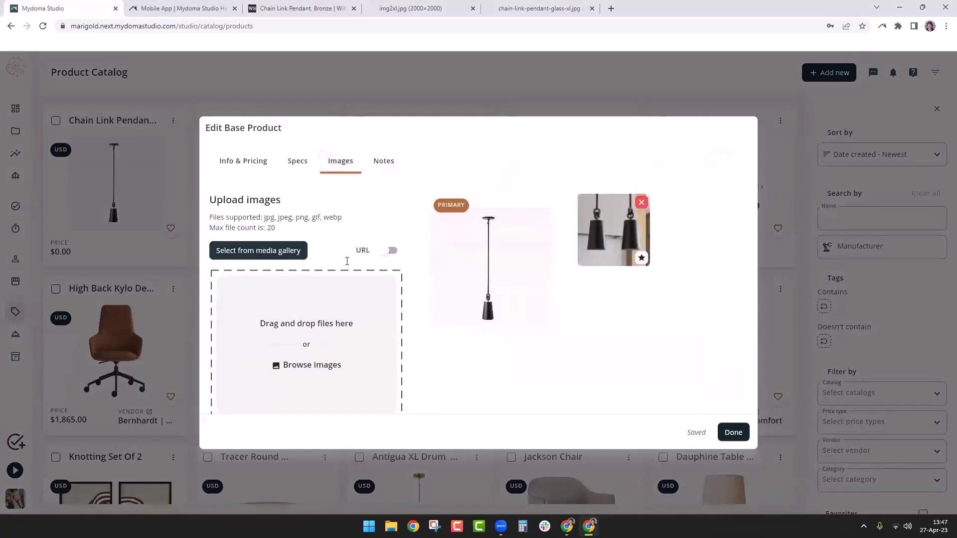
- Upload the medium pendant image from its copied URL, make it primary and delete the previous single-pendant image
left_click(394, 250)
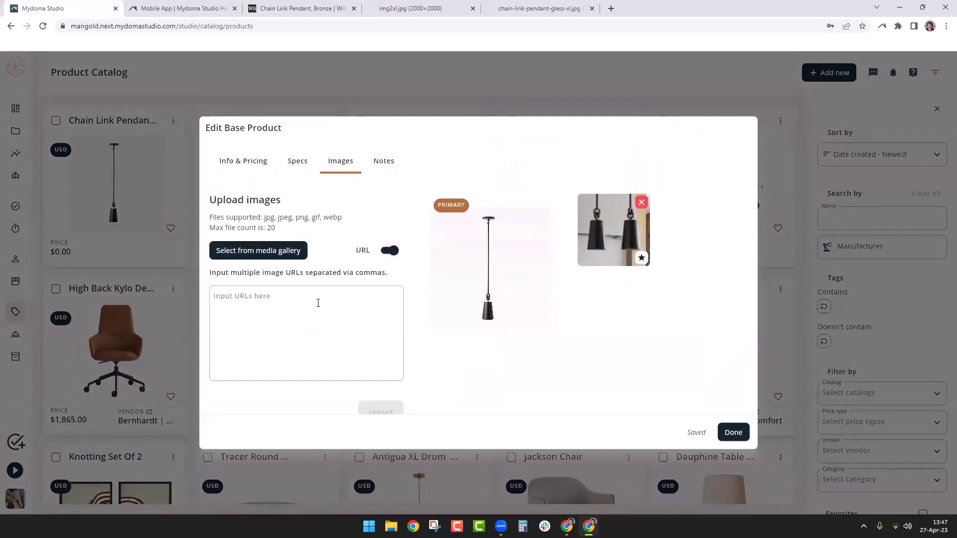
left_click(318, 303)
key("ctrl+v")
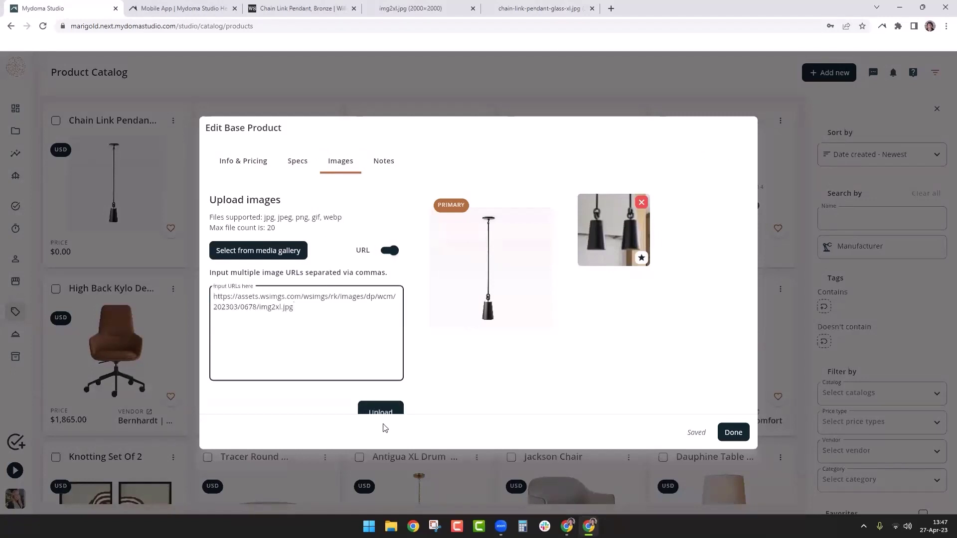
left_click(382, 407)
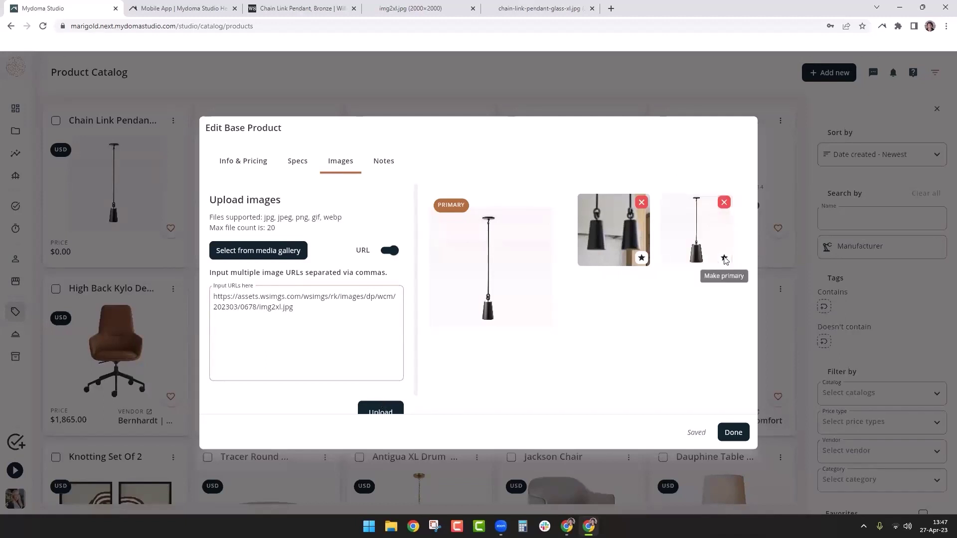
left_click(724, 202)
left_click(558, 311)
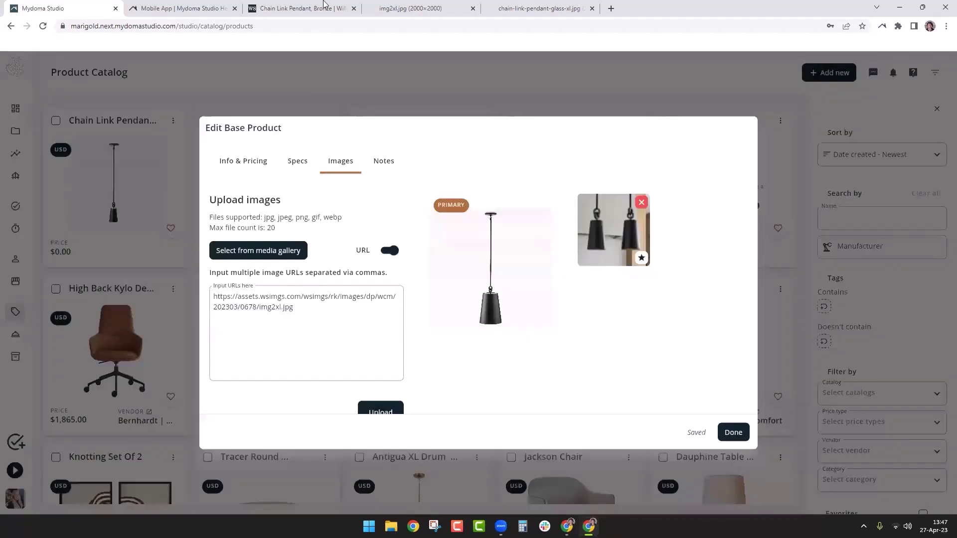
- Open the Williams Sonoma page's enlarged double-pendant bronze image in its own browser tab and copy the image URL
left_click(299, 8)
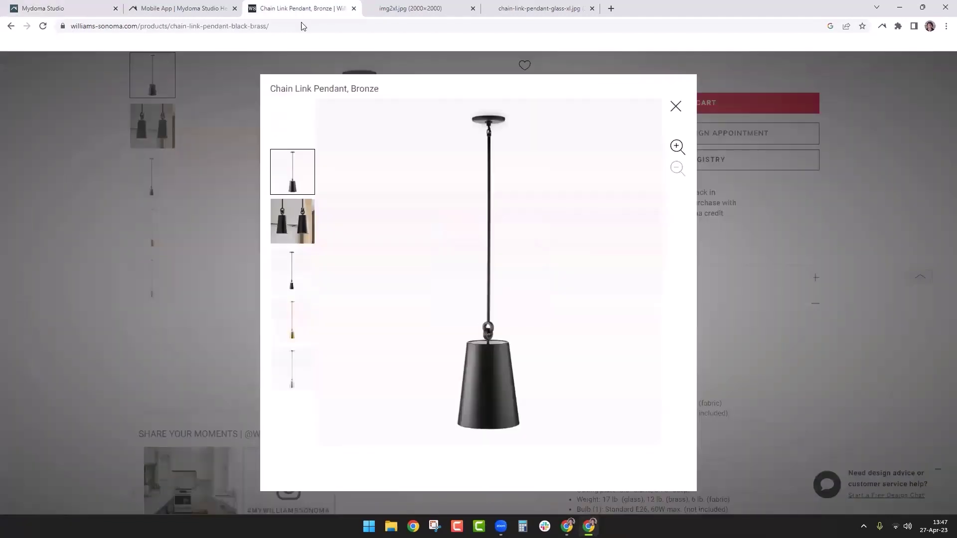
left_click(303, 228)
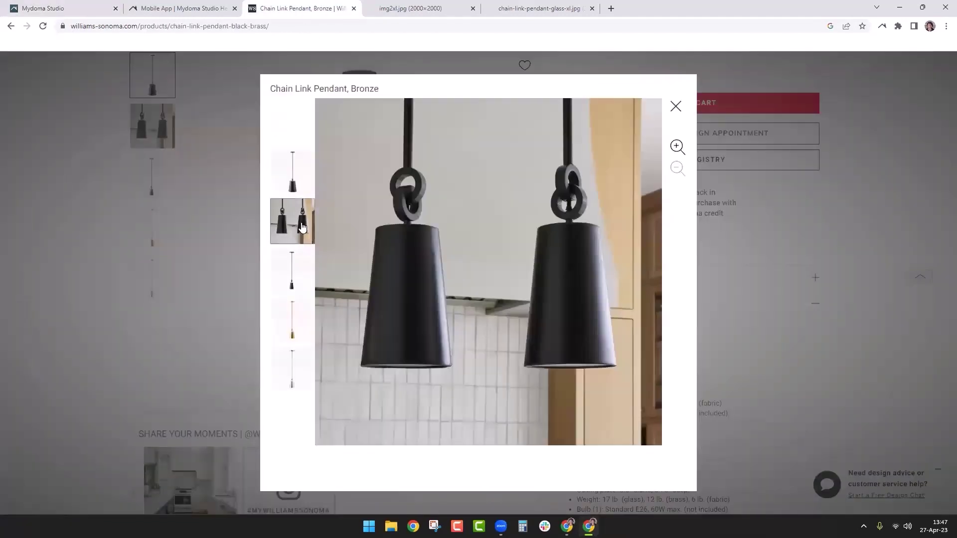
right_click(472, 257)
left_click(487, 271)
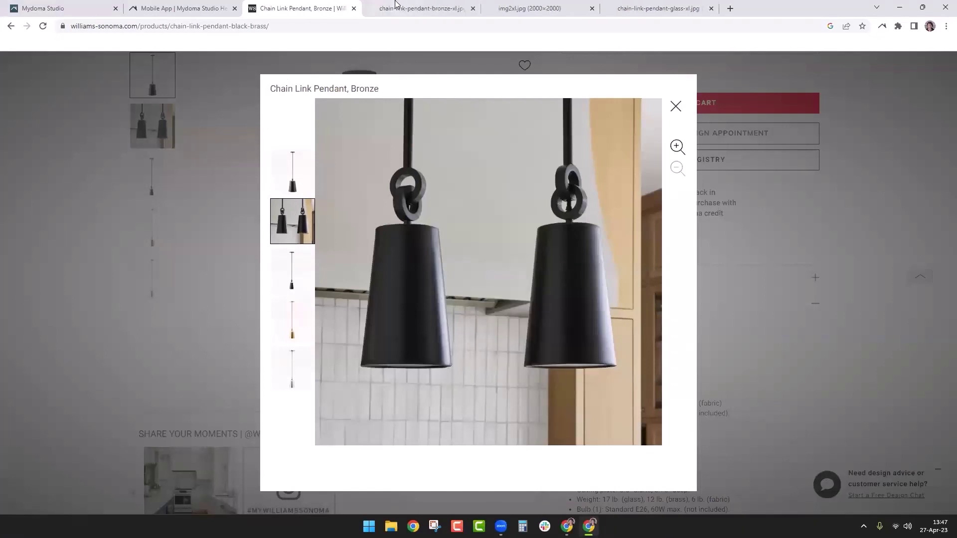
left_click(399, 10)
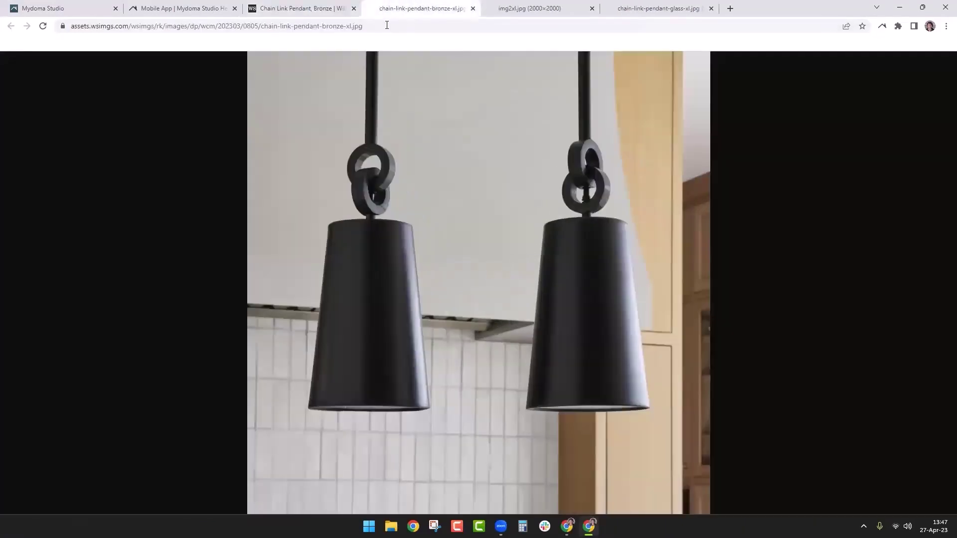
left_click(389, 27)
key("ctrl+c")
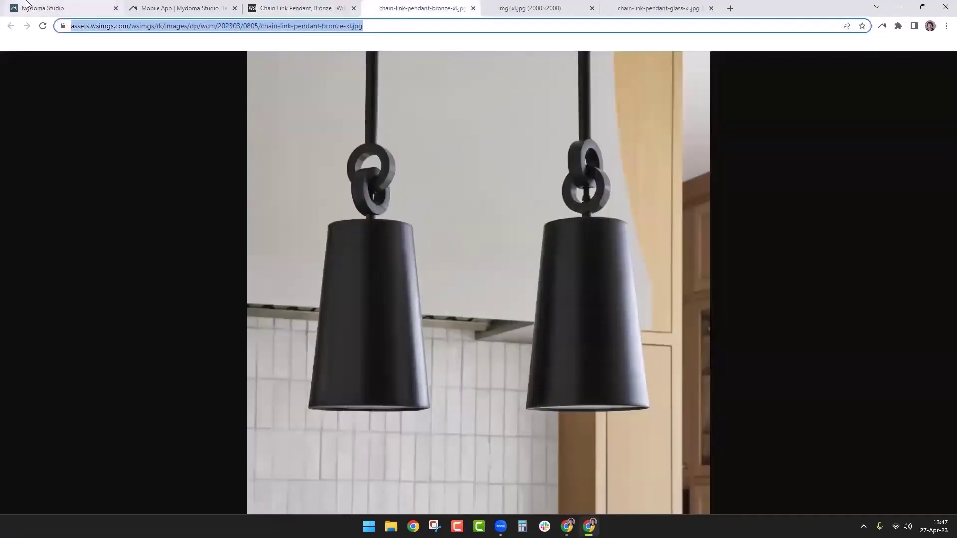
- Upload the double-pendant image to the Mydoma Studio product from its copied URL, delete the old double-pendant image and finish editing
left_click(50, 9)
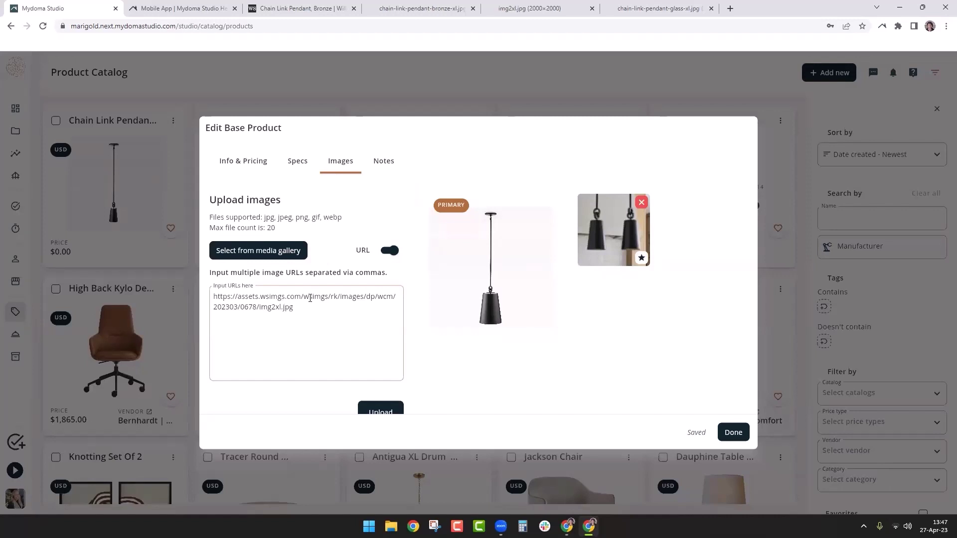
left_click_drag(305, 312, 196, 280)
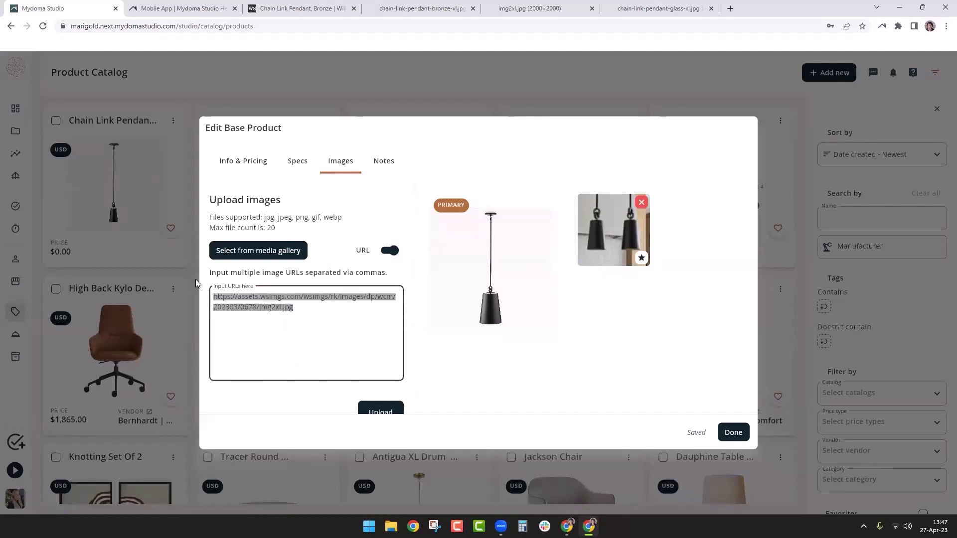
key("ctrl+v")
left_click(380, 410)
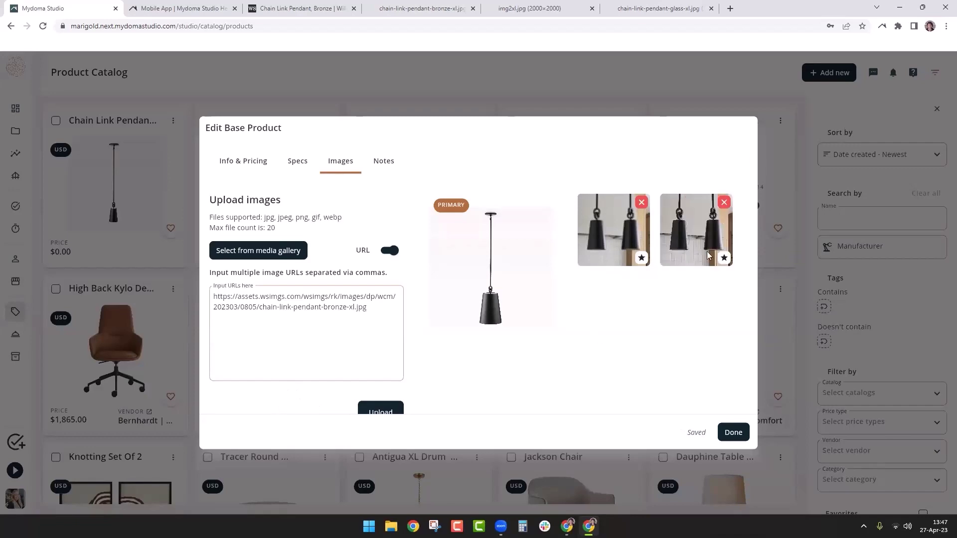
left_click(641, 202)
left_click(540, 314)
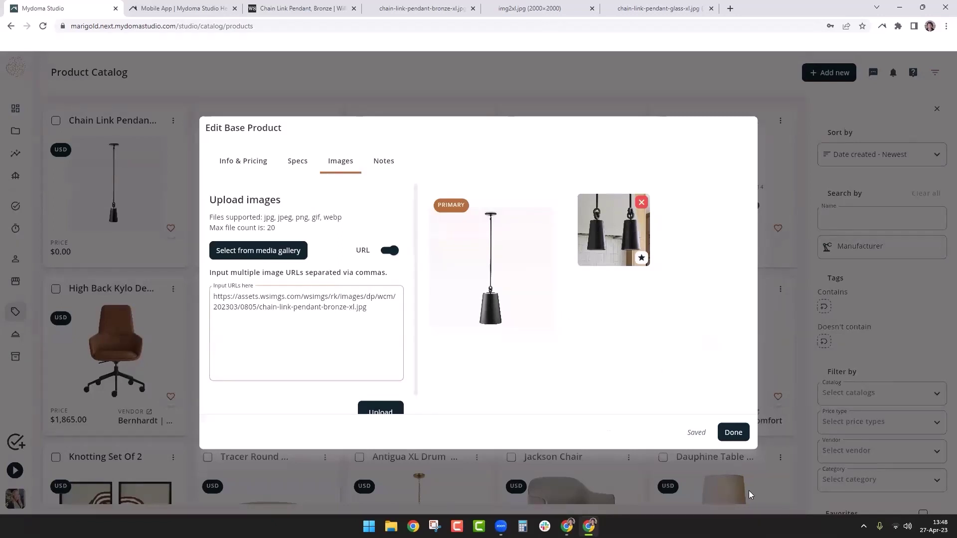
left_click(733, 432)
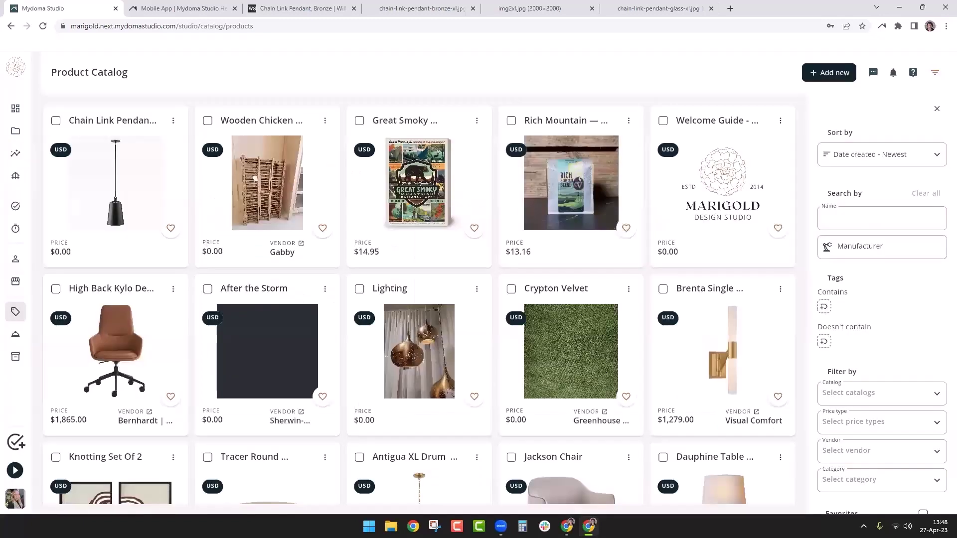
- Open the Lakeside Office package's products and services and review the Chain Link Pendant entry
left_click(14, 357)
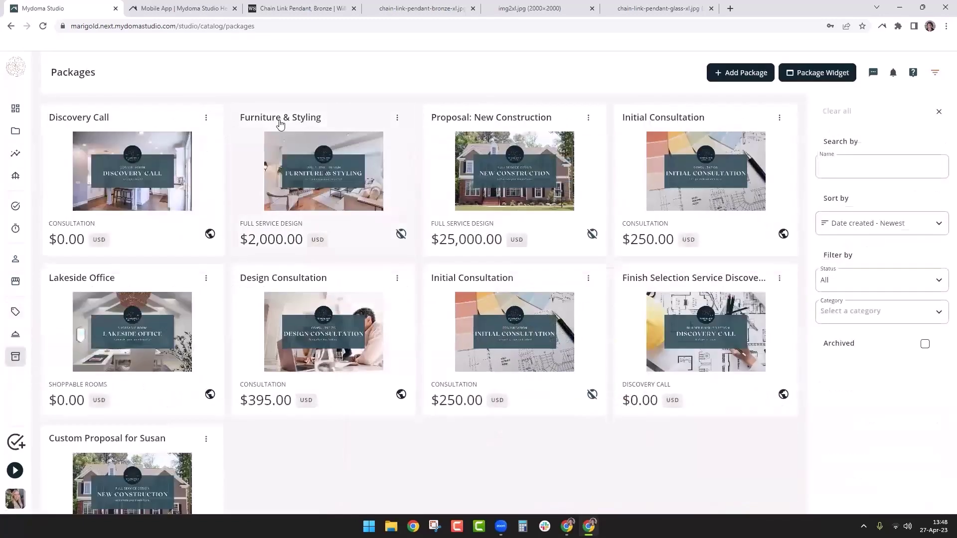
left_click(135, 349)
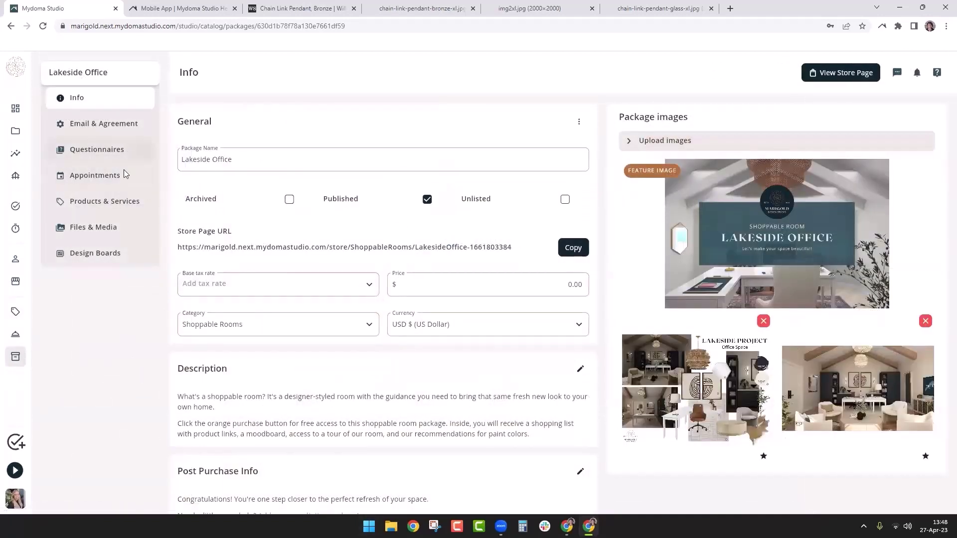
left_click(117, 204)
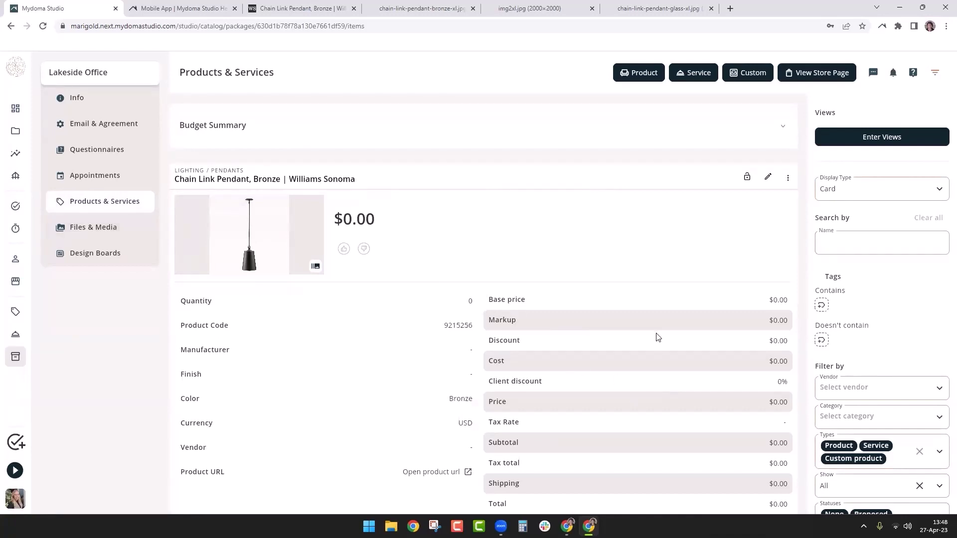
scroll(660, 337, "down", 4)
scroll(664, 341, "up", 4)
- Open the custom client proposal package and set it to Published and Unlisted
left_click(15, 357)
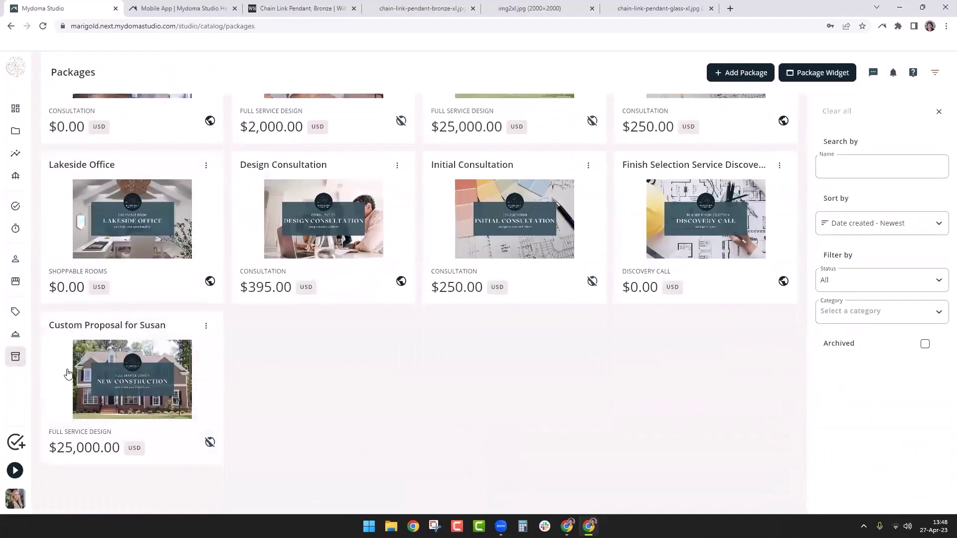
left_click(141, 367)
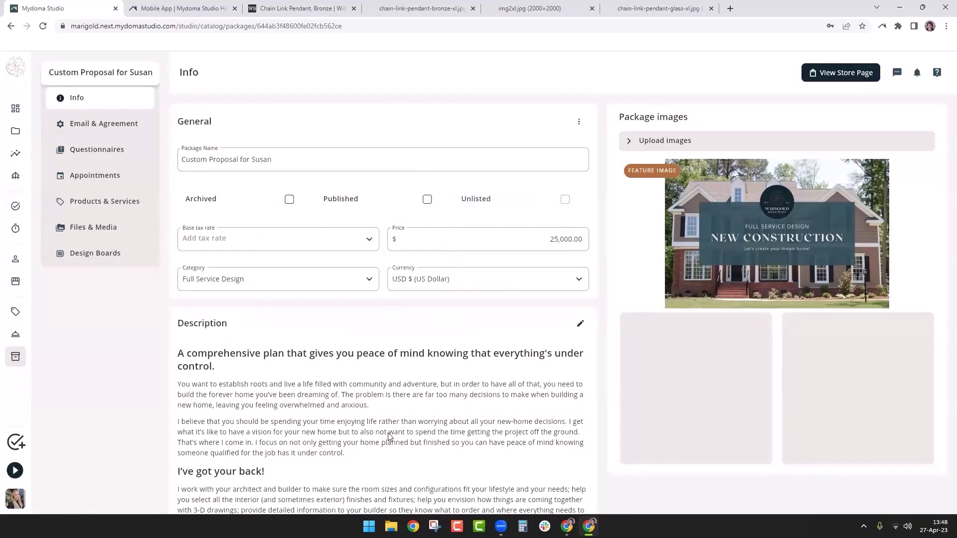
left_click(427, 200)
left_click(565, 200)
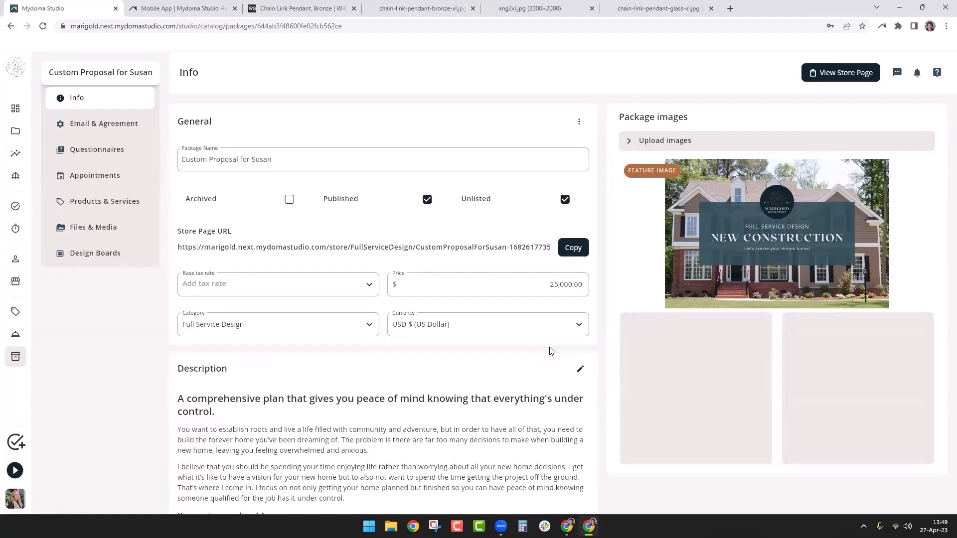
- Open the Lakeside Office package and copy its store page URL
left_click(16, 357)
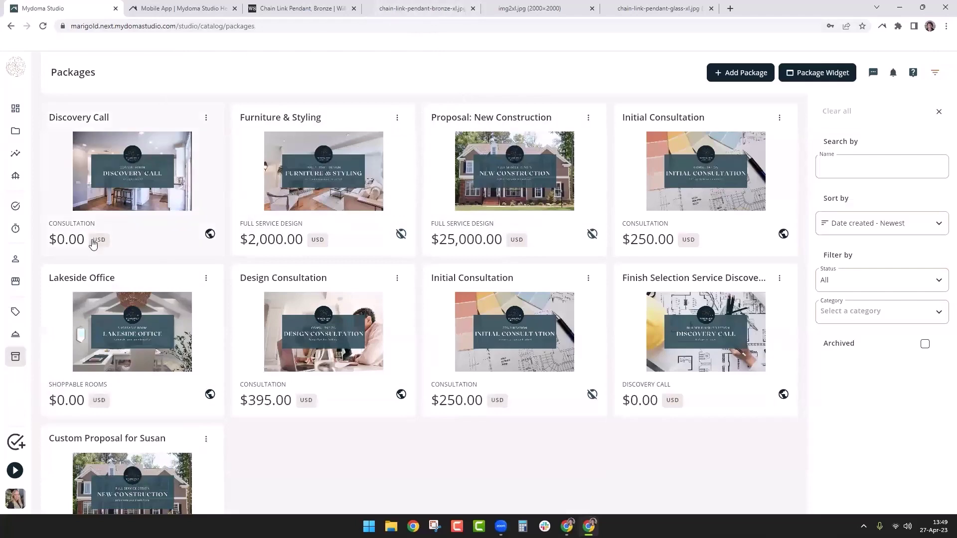
left_click(198, 319)
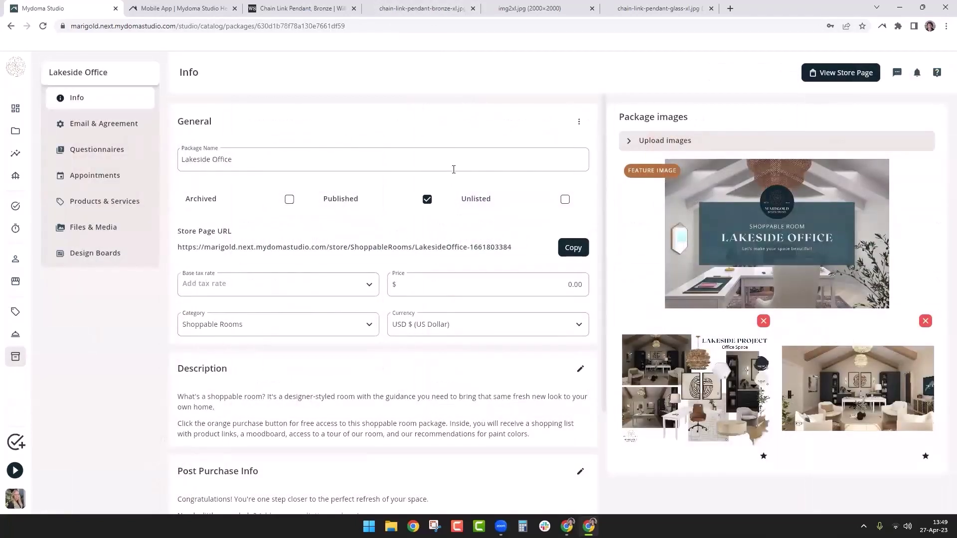
left_click(571, 253)
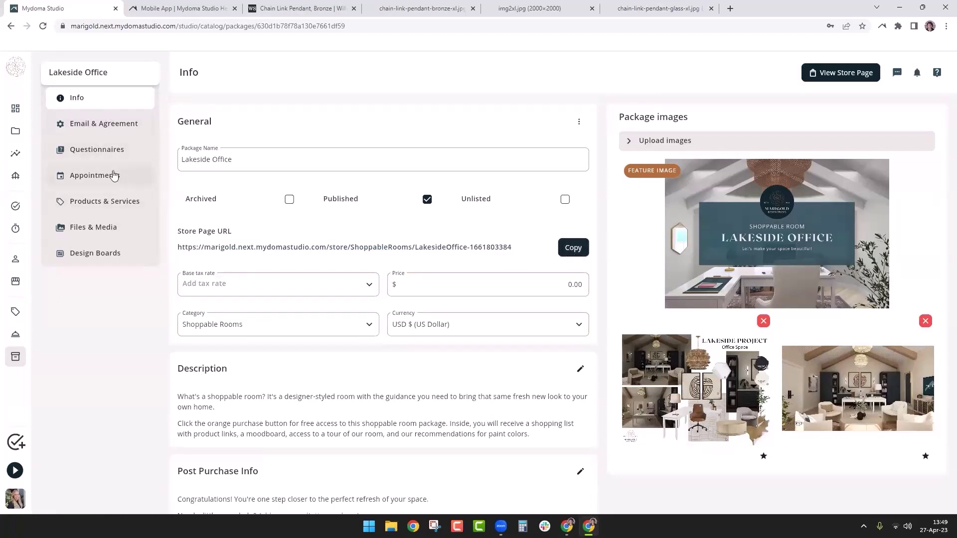
- Open the saved Products view in the Lakeside Office package's products and services
left_click(140, 205)
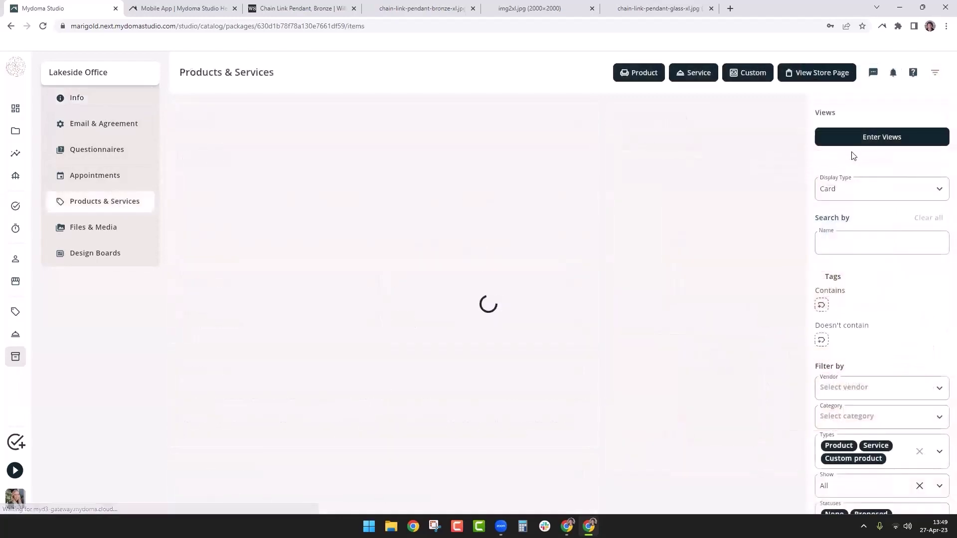
left_click(907, 134)
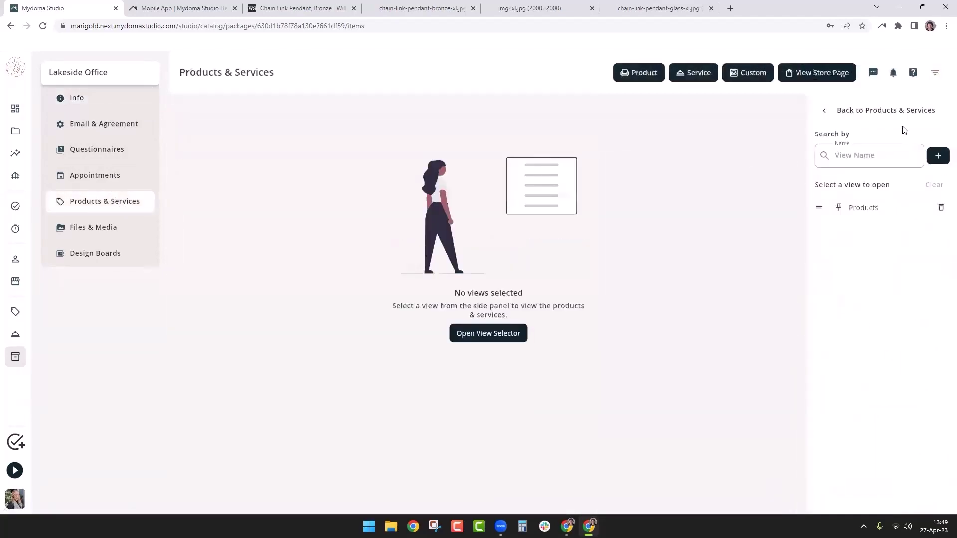
left_click(871, 206)
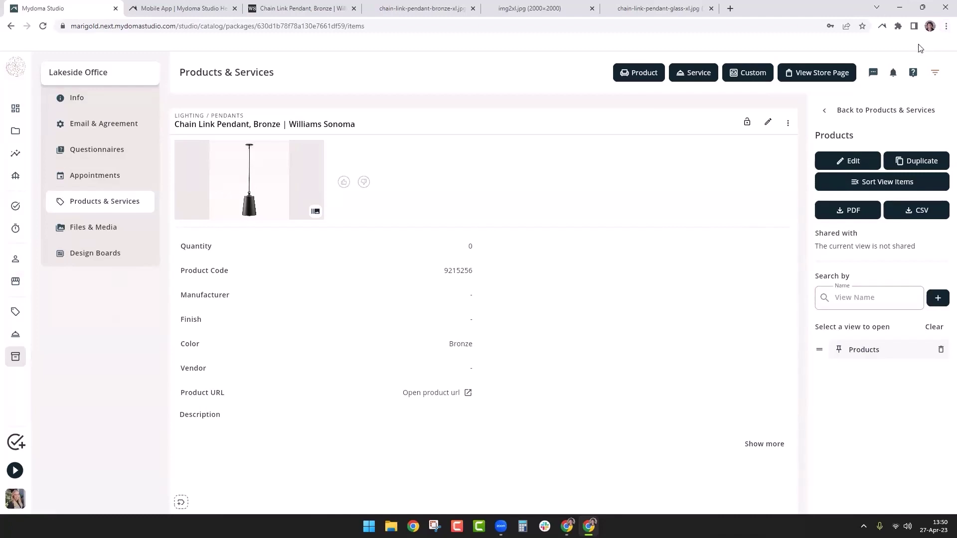
- Open the copied Lakeside Office store page URL in a new Incognito window
left_click(944, 26)
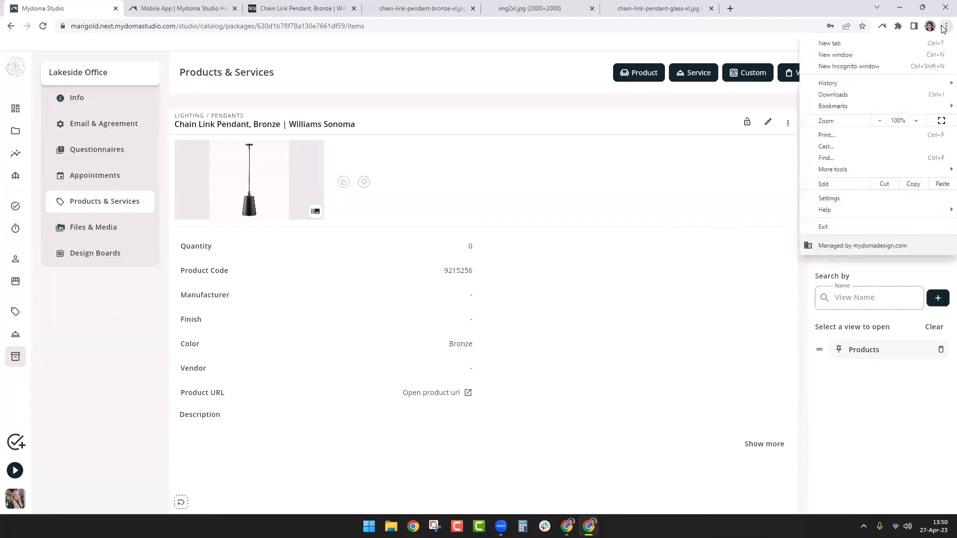
left_click(832, 68)
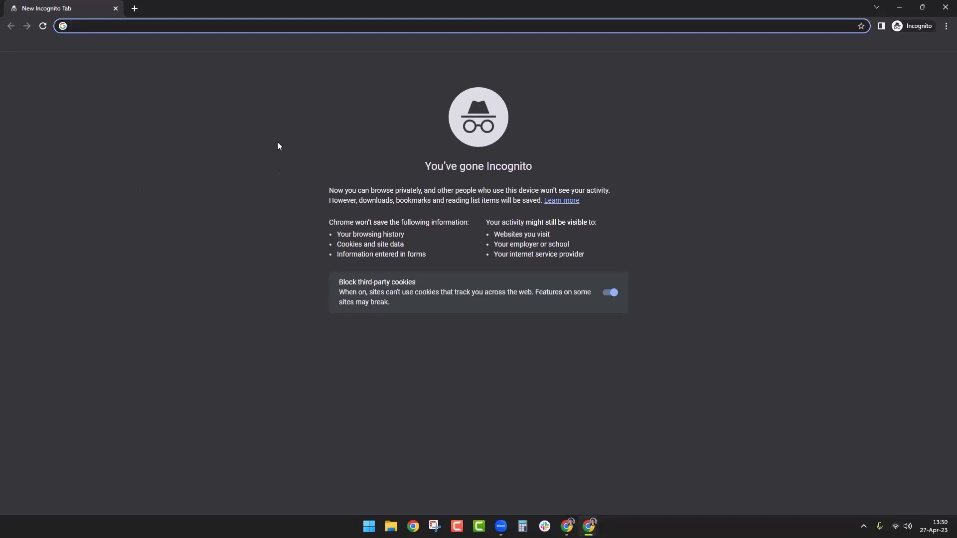
key("ctrl+v")
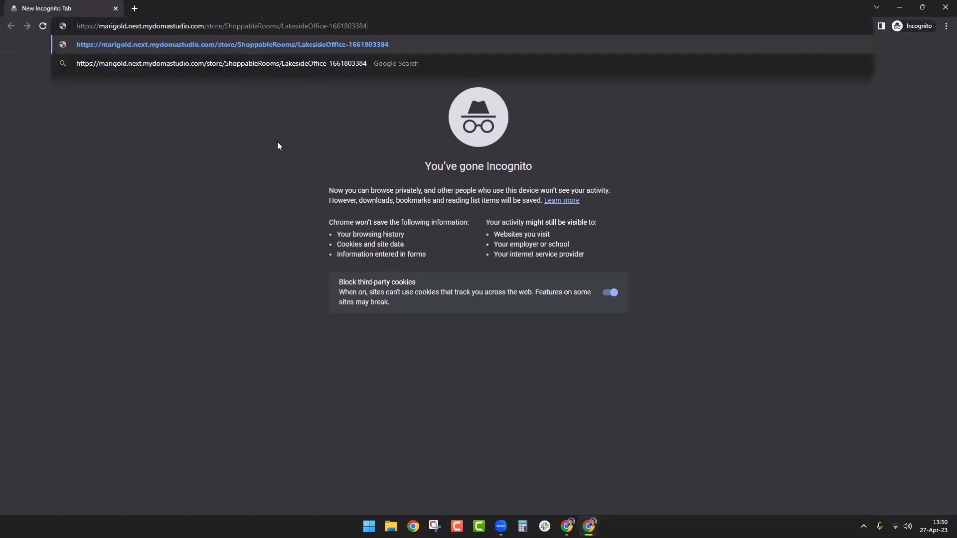
key("Return")
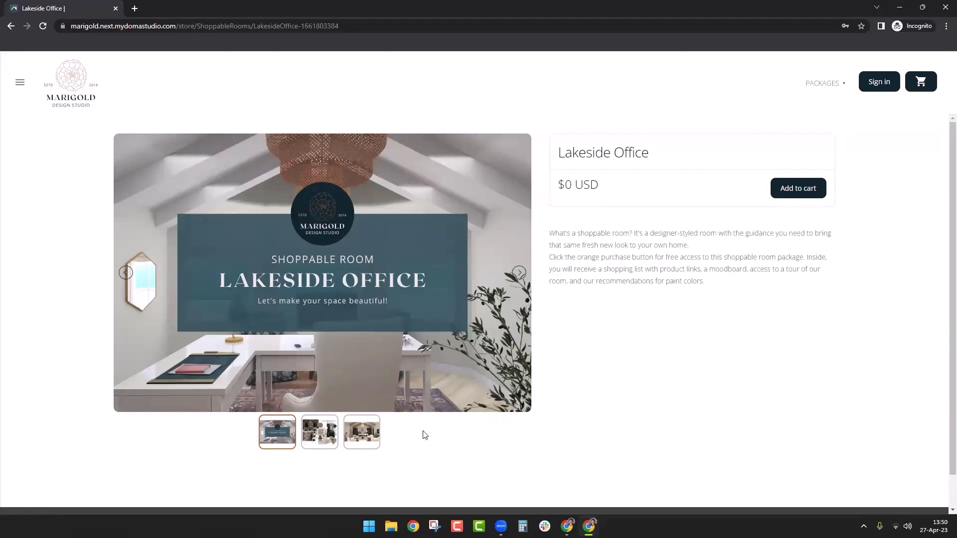
- Look through the Lakeside Office moodboard and room images, add the package to the cart and open the cart
left_click(319, 432)
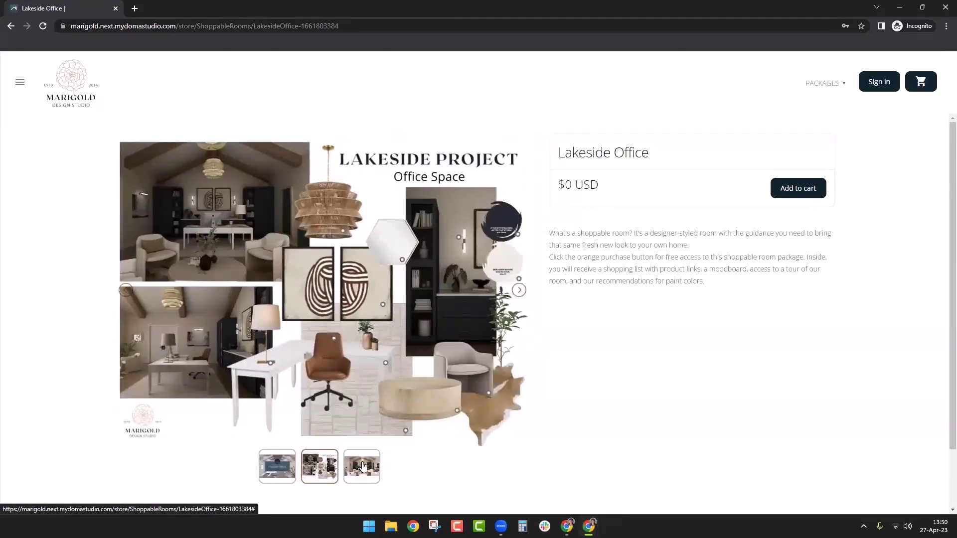
left_click(363, 467)
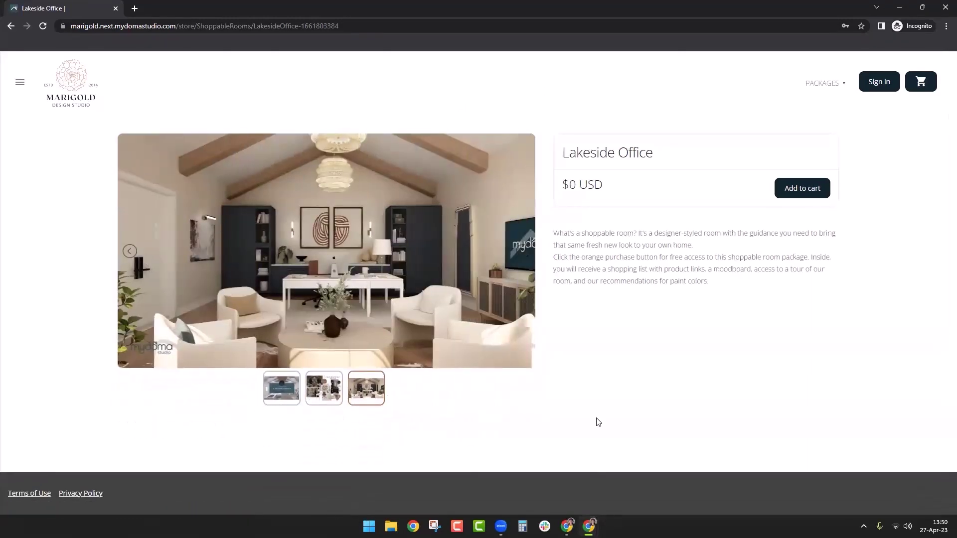
left_click(800, 192)
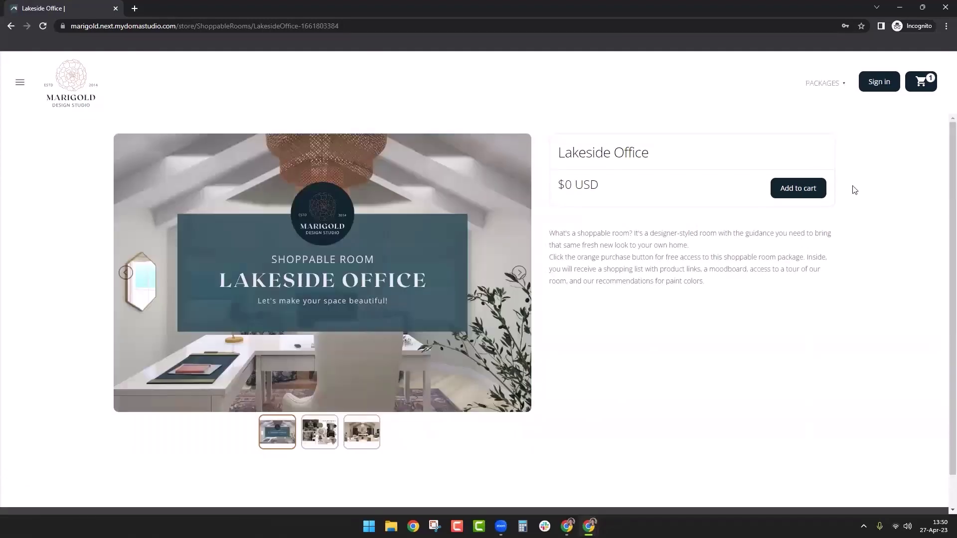
left_click(930, 87)
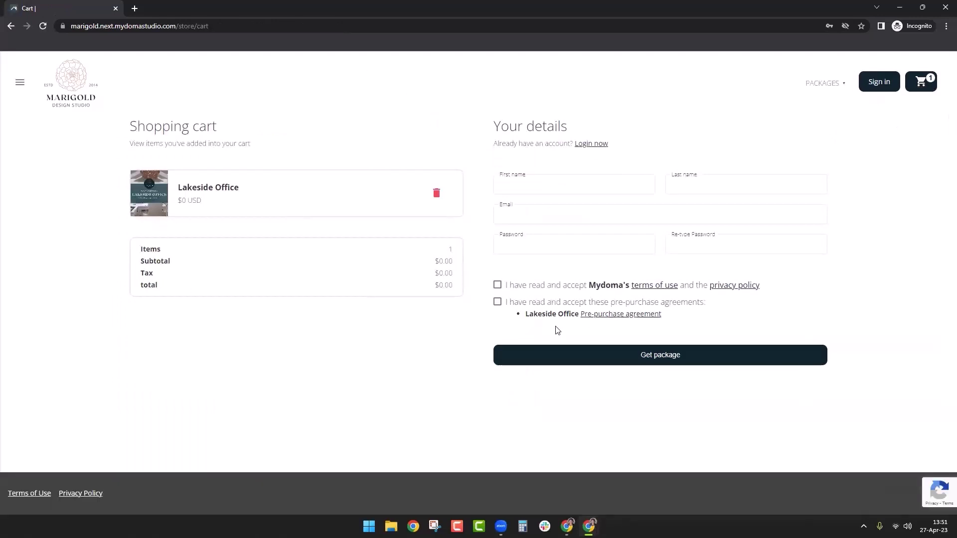
- Read the Lakeside Office pre-purchase agreement, return to the cart and accept the agreement and Mydoma's terms of use
left_click(620, 319)
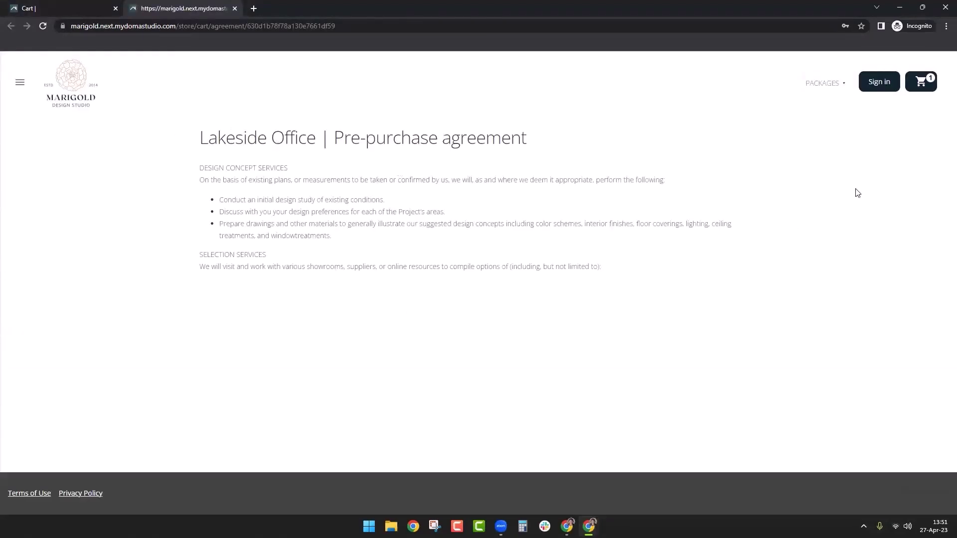
left_click(921, 82)
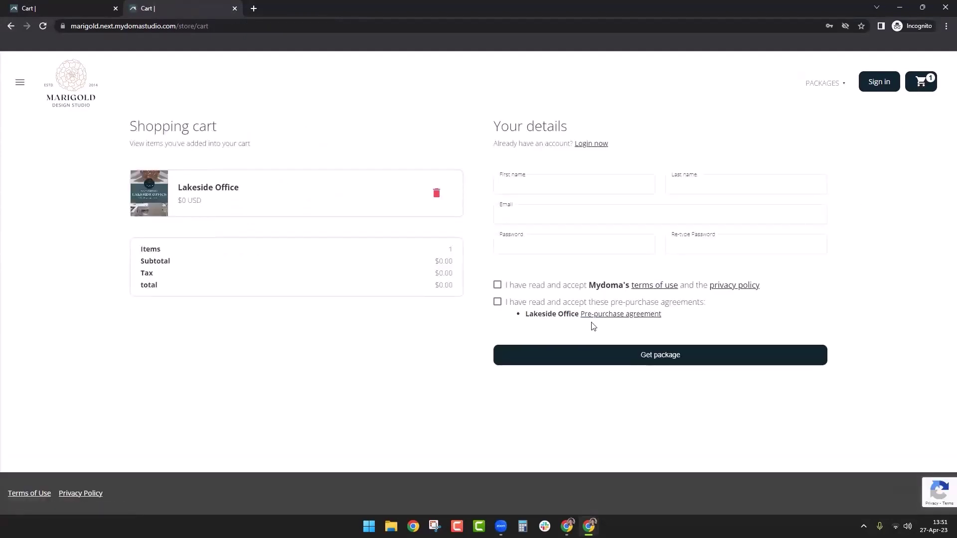
left_click(498, 302)
left_click(497, 285)
- Fill in the test client's first name, last name and email, and enter the account password in both password fields
type("My Test")
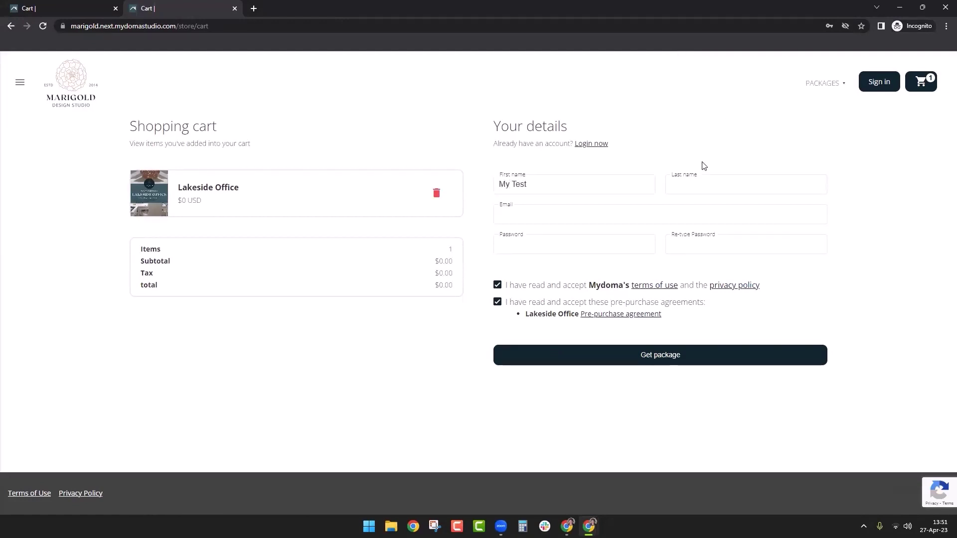
left_click(693, 187)
type("Client")
key("Tab")
type("d")
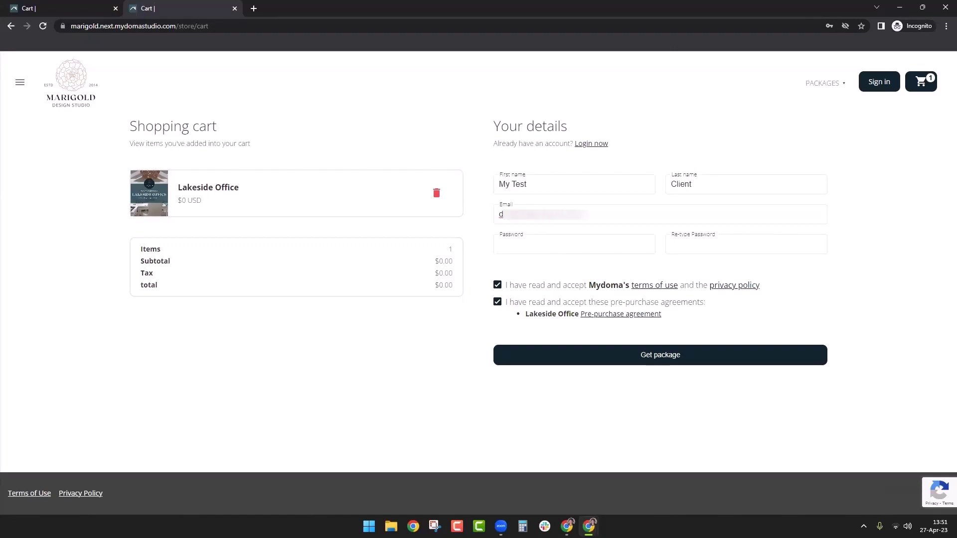
key("Tab")
type("****")
key("Tab")
type("****")
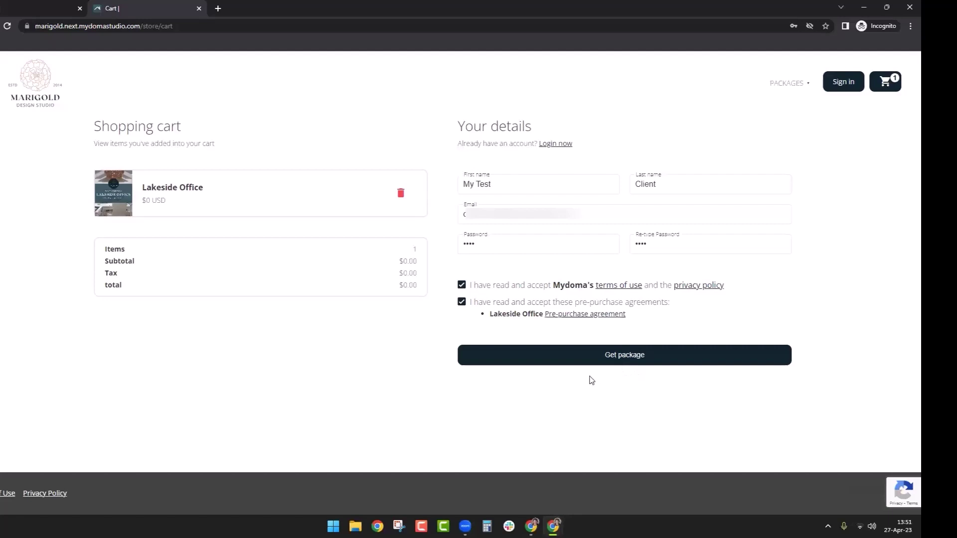
- Submit the Lakeside Office package order and pass the image challenge by selecting every picture with stairs
left_click(614, 358)
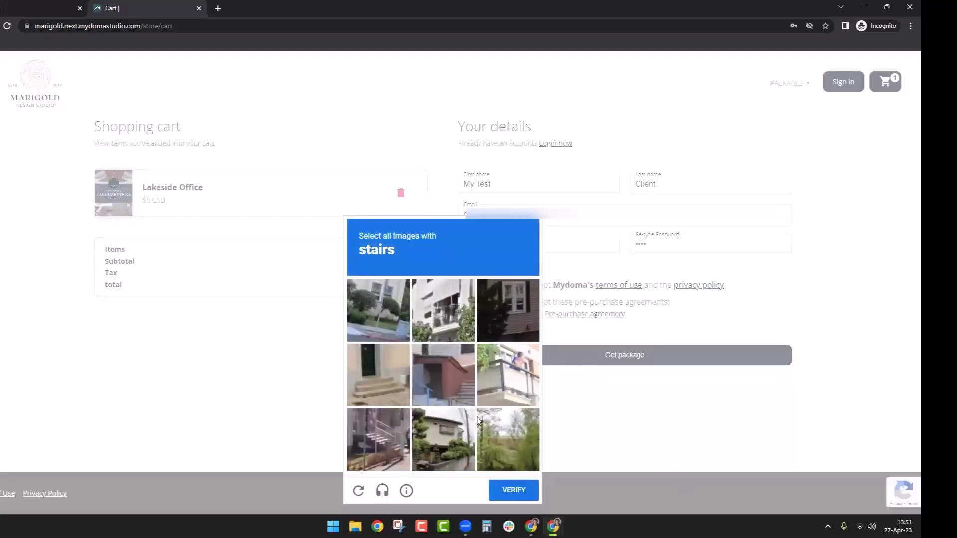
left_click(456, 362)
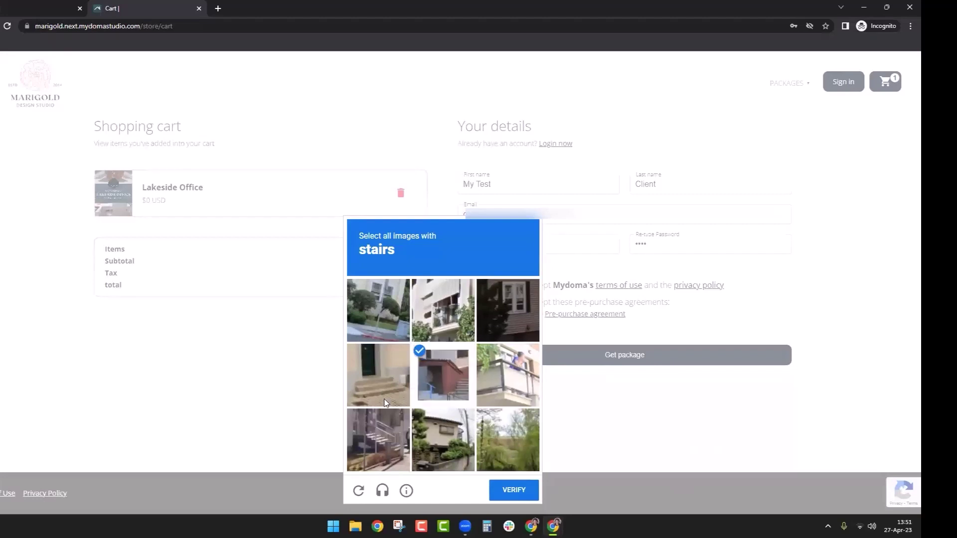
left_click(383, 402)
left_click(379, 439)
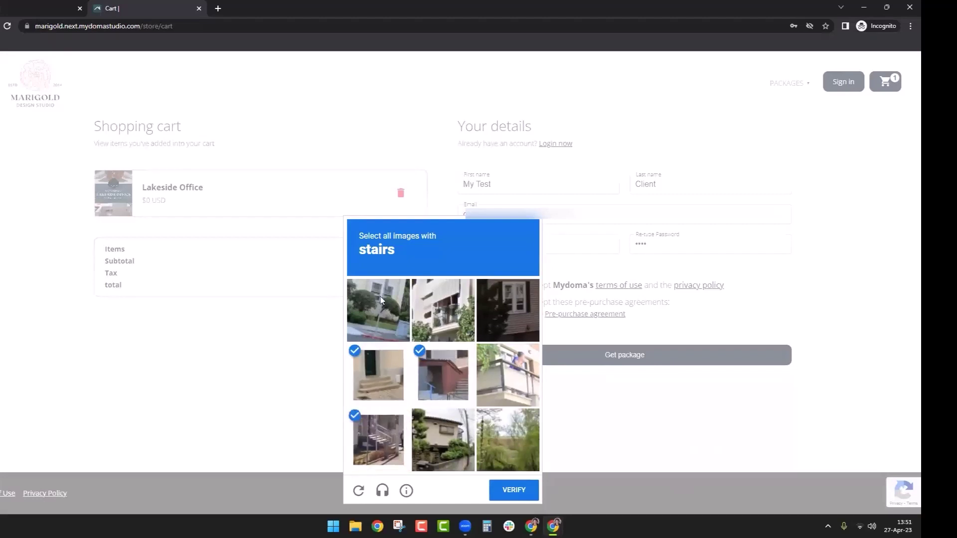
left_click(512, 491)
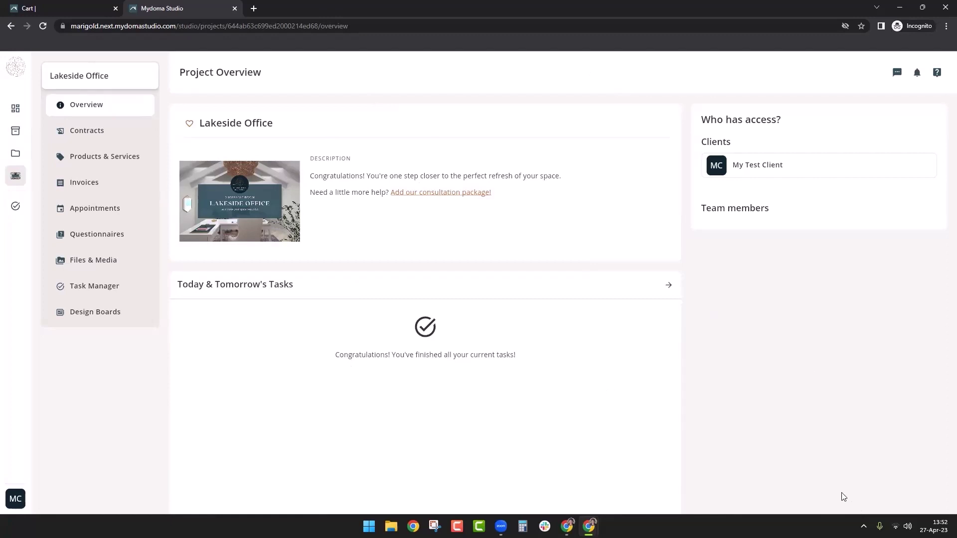
- Review the accepted pre-purchase agreement in the Lakeside Office project's contracts, and return to the contract list
left_click(101, 133)
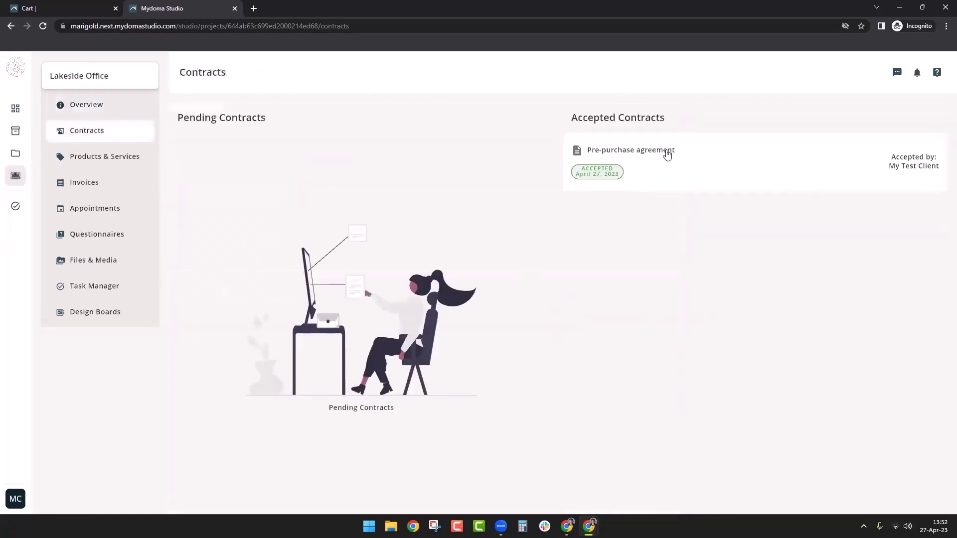
left_click(680, 162)
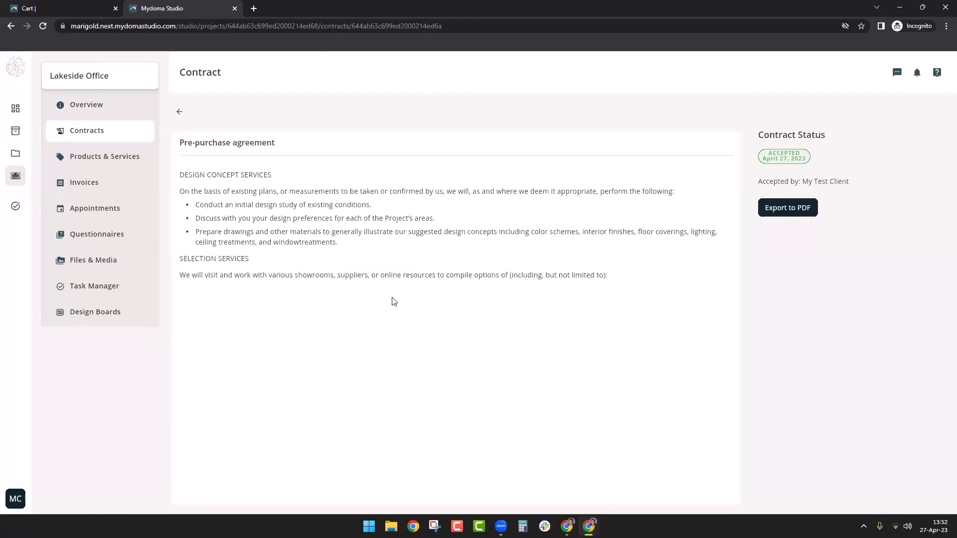
left_click(179, 111)
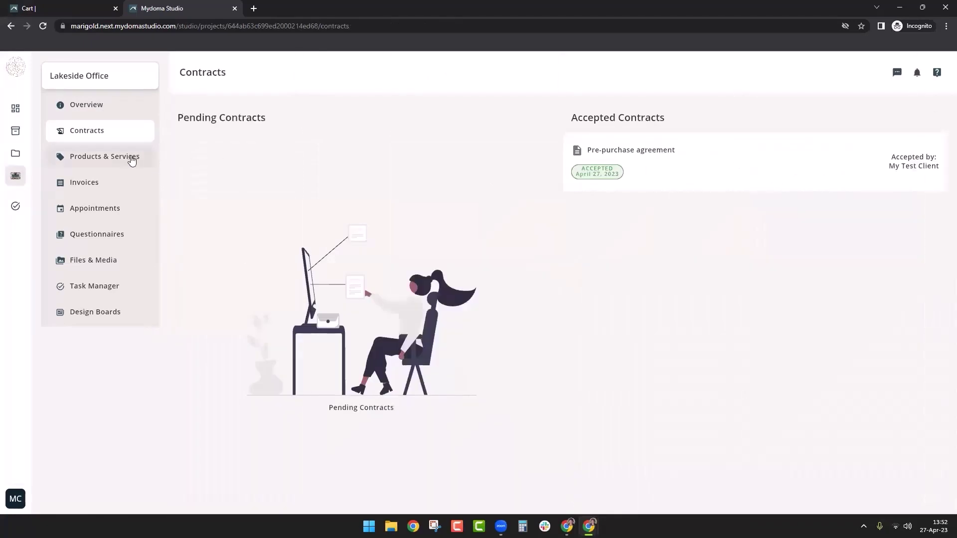
- Look through the project's products and services in the Products view, from the paint to the rug
left_click(131, 160)
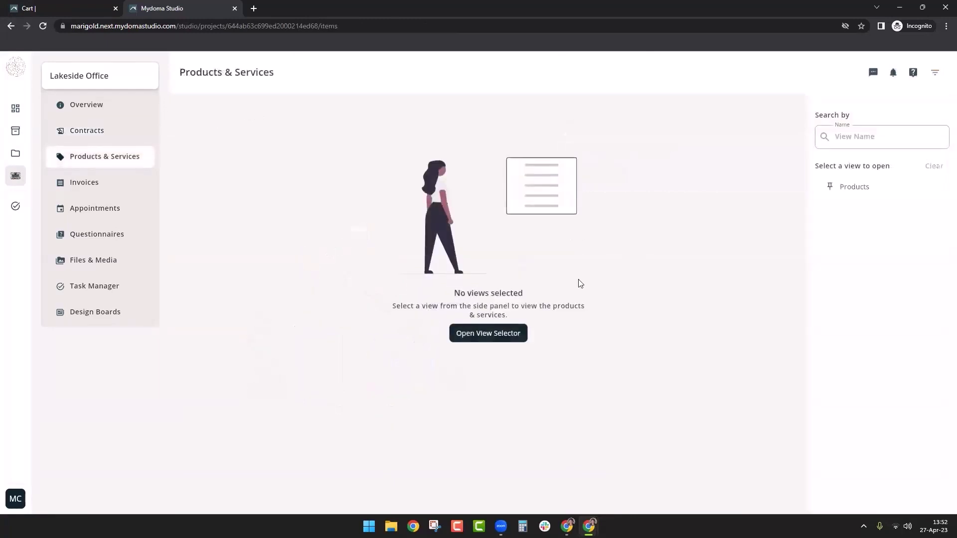
left_click(865, 187)
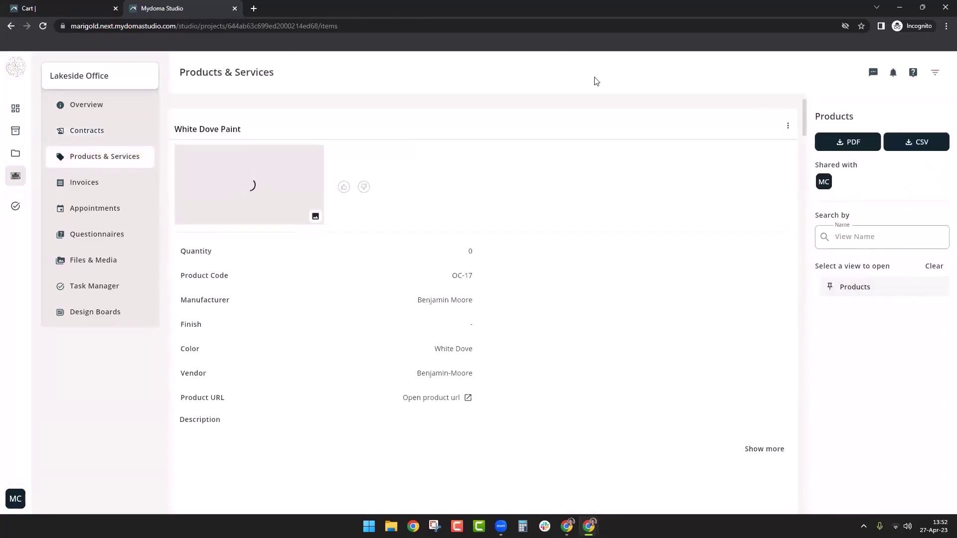
scroll(590, 289, "down", 4)
scroll(588, 290, "down", 20)
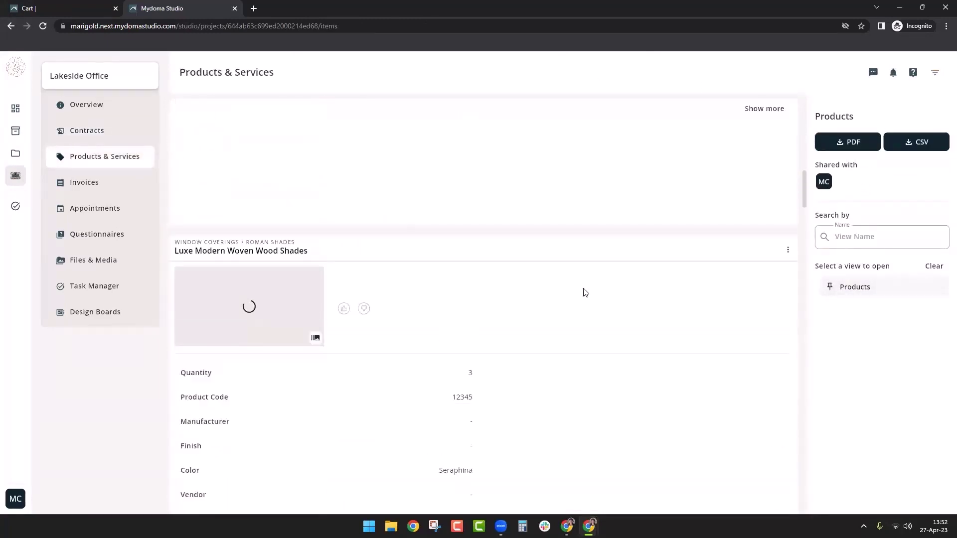
scroll(585, 291, "down", 5)
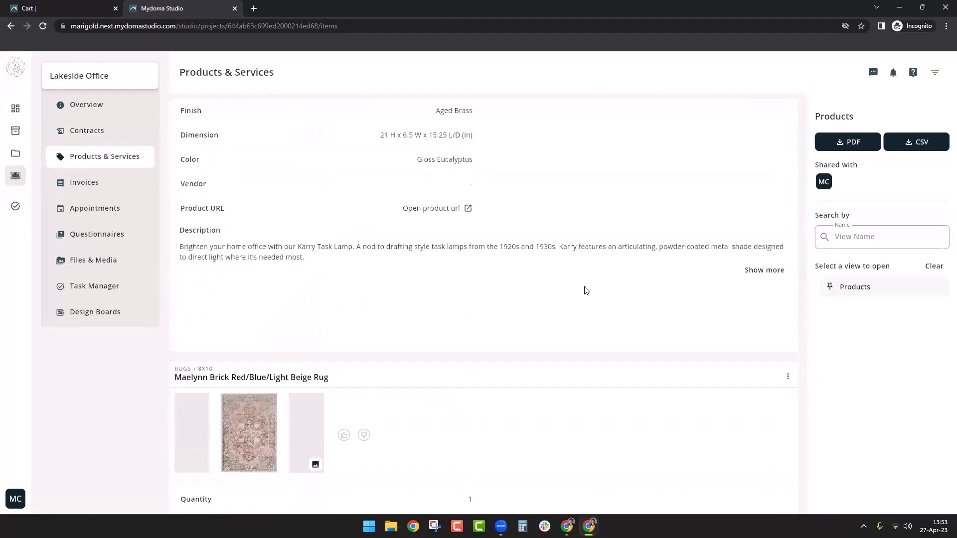
- Look through the project's invoices, appointments, questionnaires and files, and open the Lakeside Office Overview design board
left_click(117, 191)
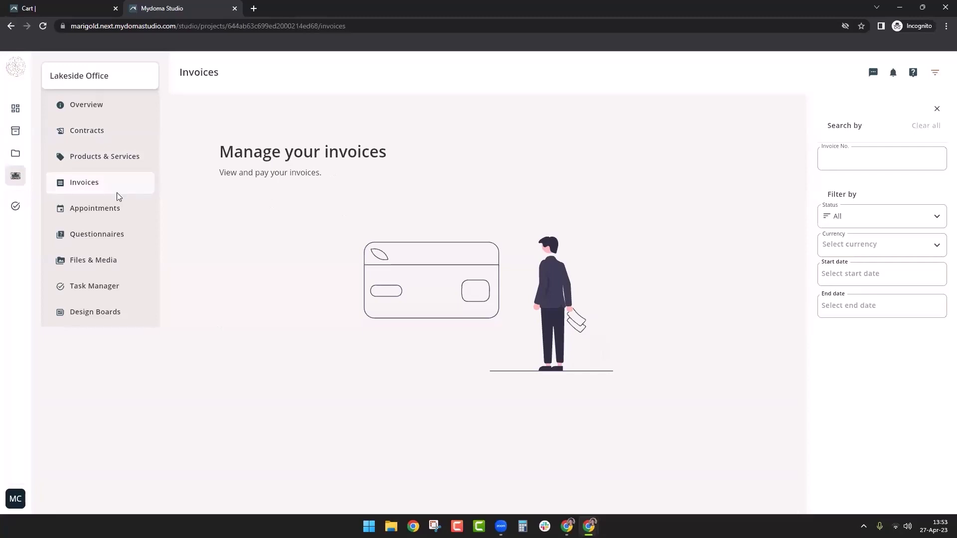
left_click(114, 218)
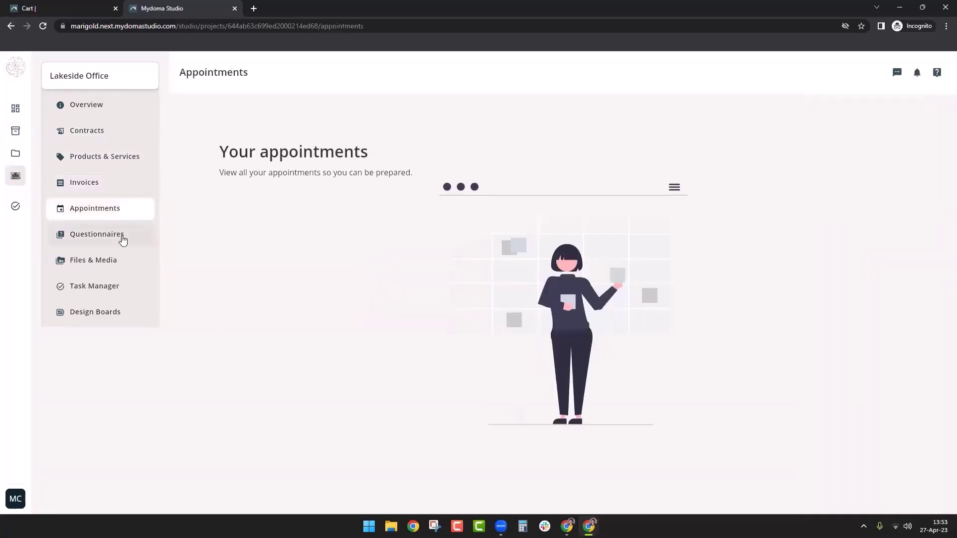
left_click(121, 237)
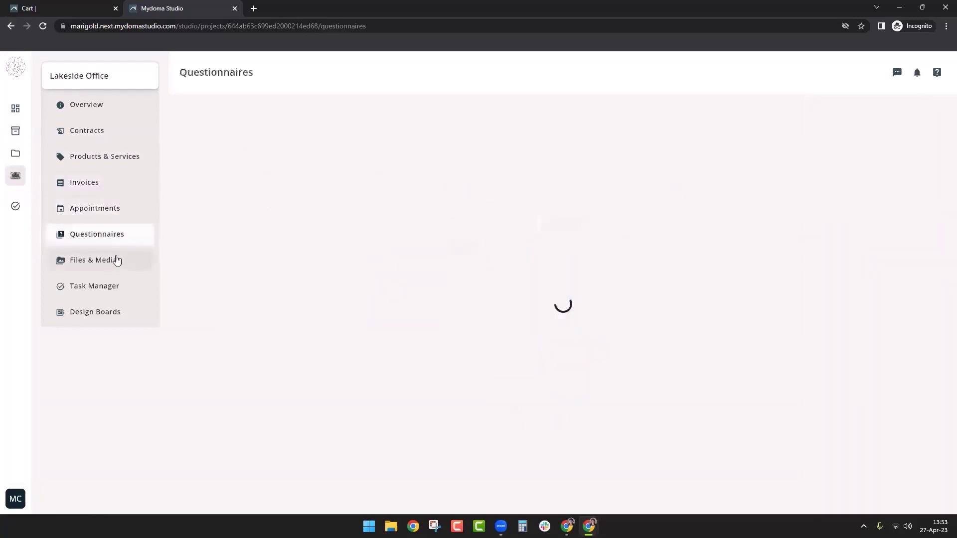
left_click(105, 267)
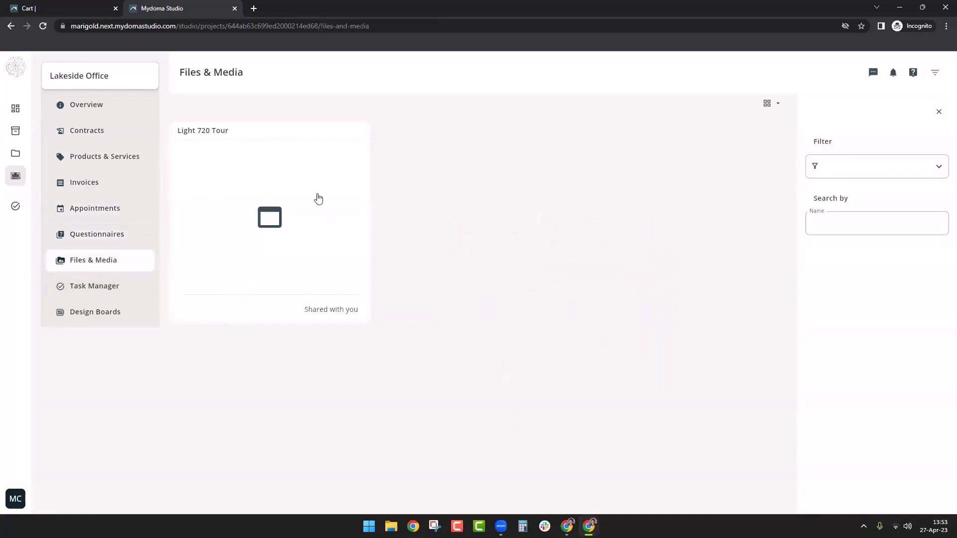
left_click(97, 313)
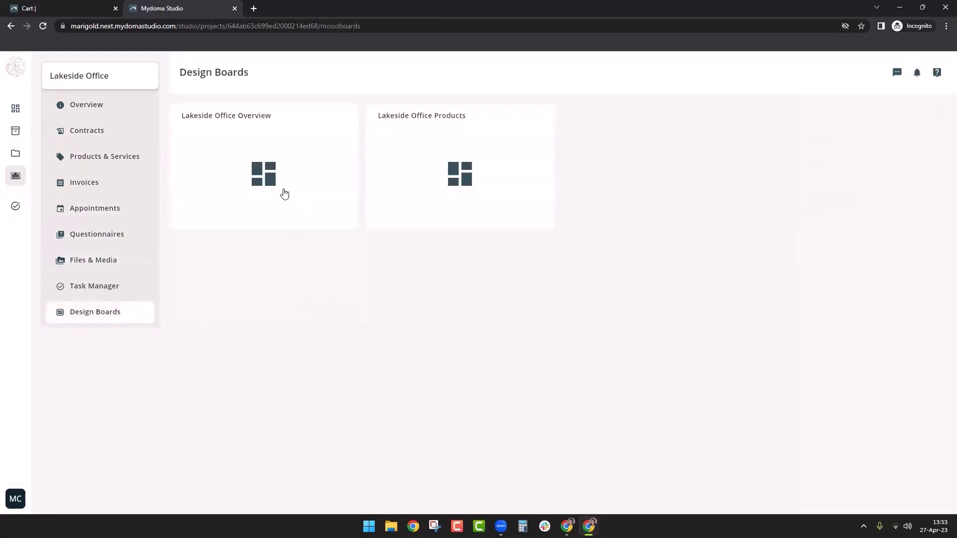
left_click(283, 194)
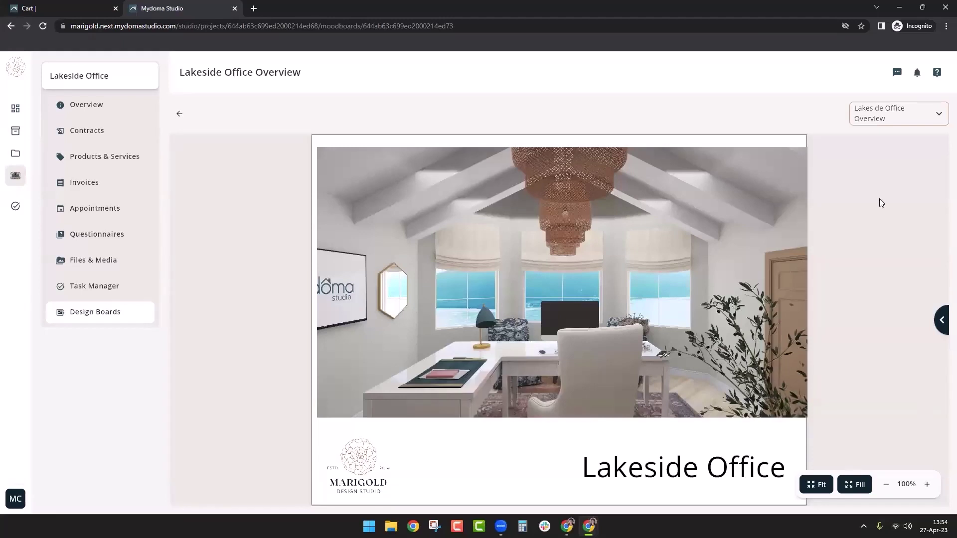
- Switch back to the designer's studio window and open the general info of the Lakeside Office package
left_click(922, 7)
left_click(729, 6)
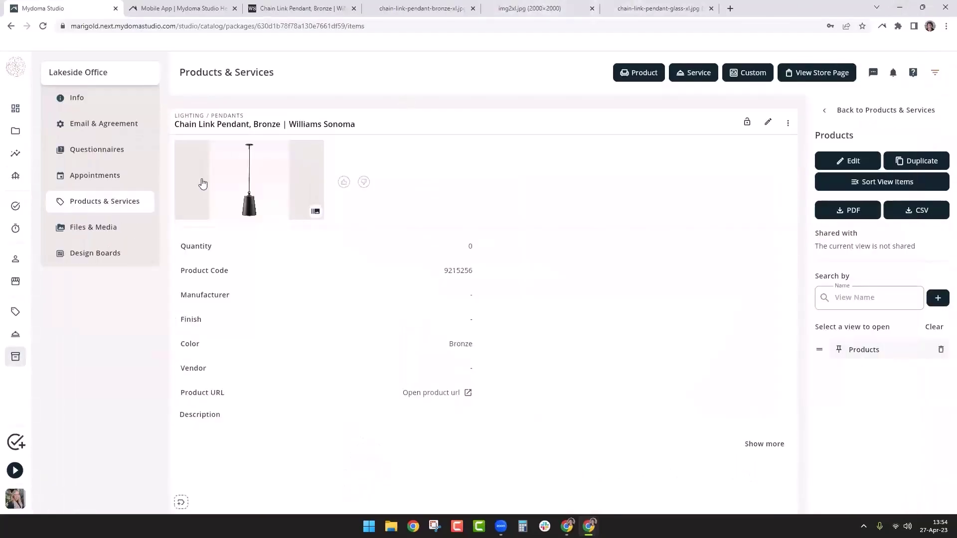
left_click(86, 102)
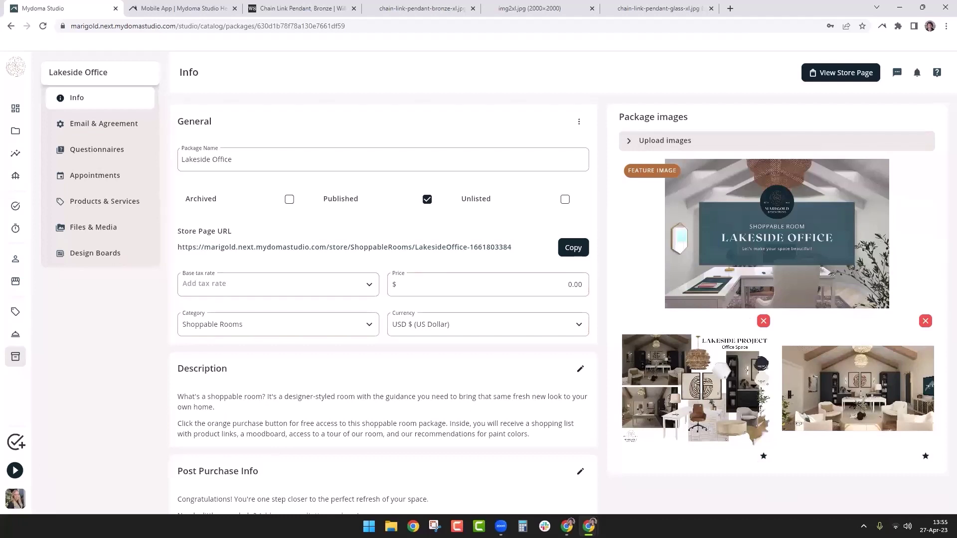
- Try the moodboard and the room photo as the package's feature image, making the Lakeside Office title image primary again each time
left_click(764, 458)
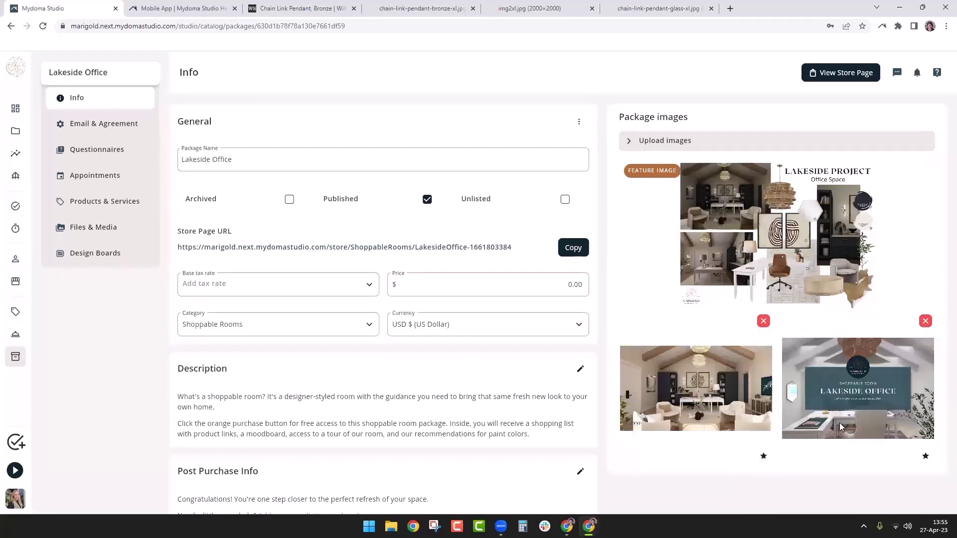
left_click(925, 457)
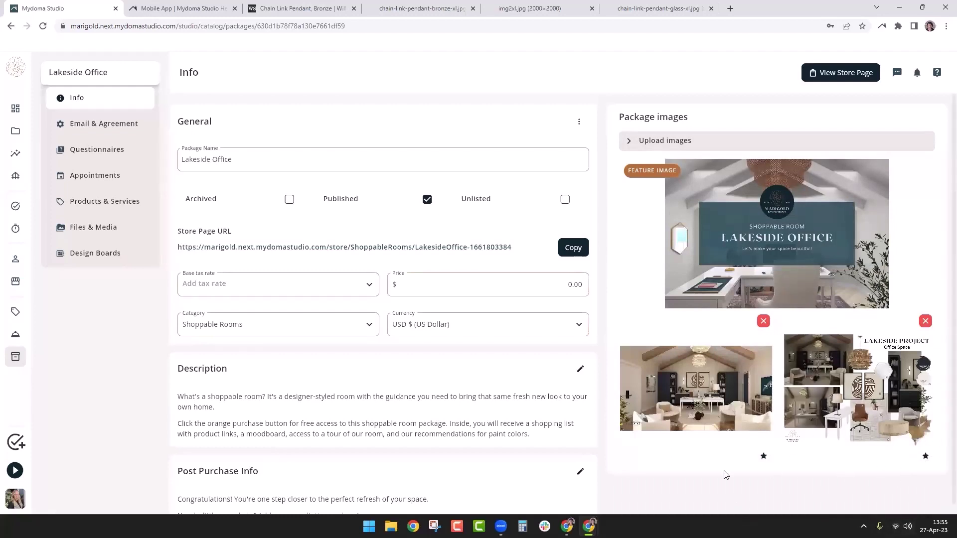
left_click(761, 455)
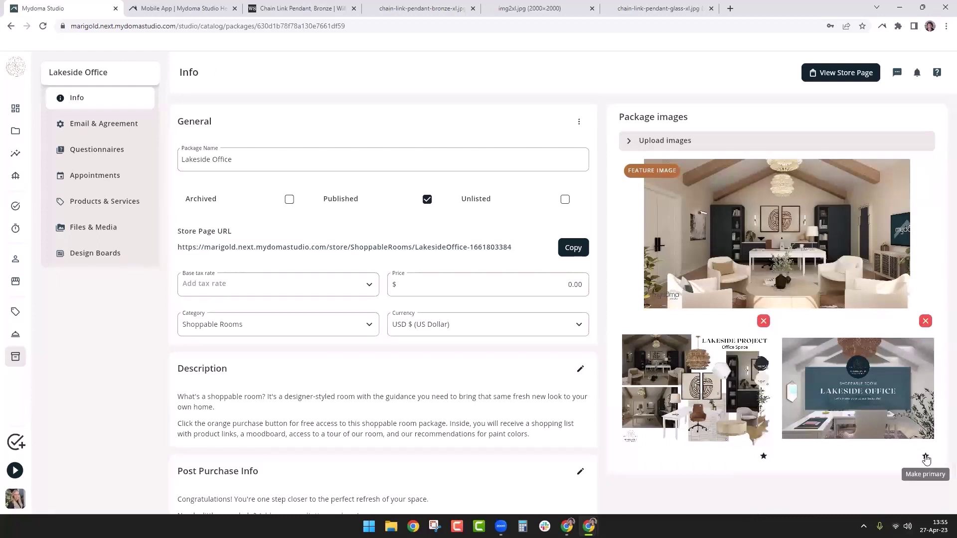
left_click(925, 458)
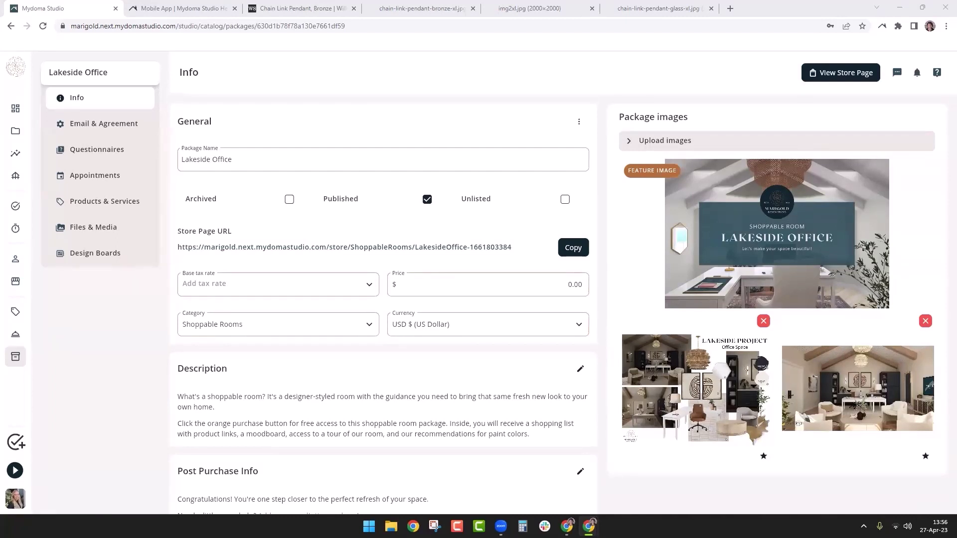
- Open the Proposal: New Construction package and examine its pre-purchase agreement and its files and media
left_click(18, 360)
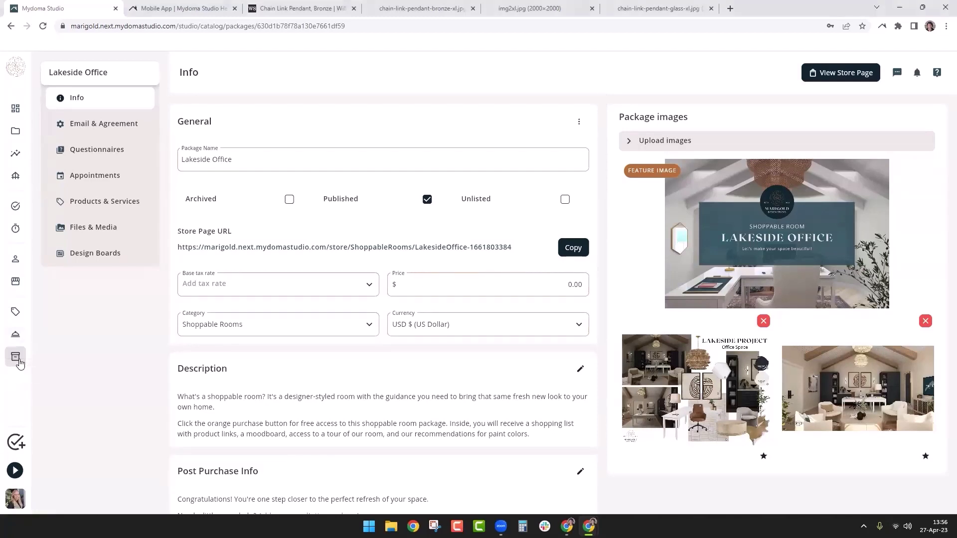
left_click(537, 150)
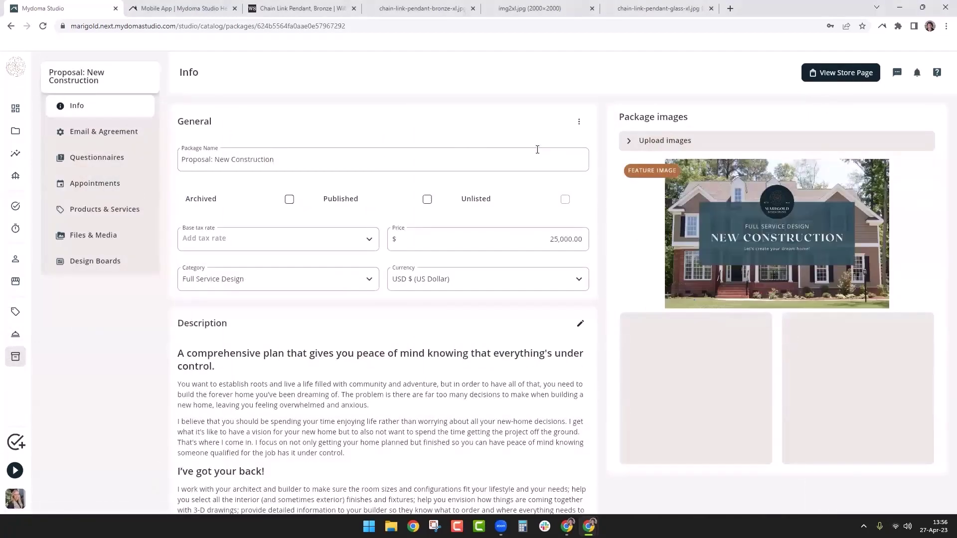
left_click(109, 138)
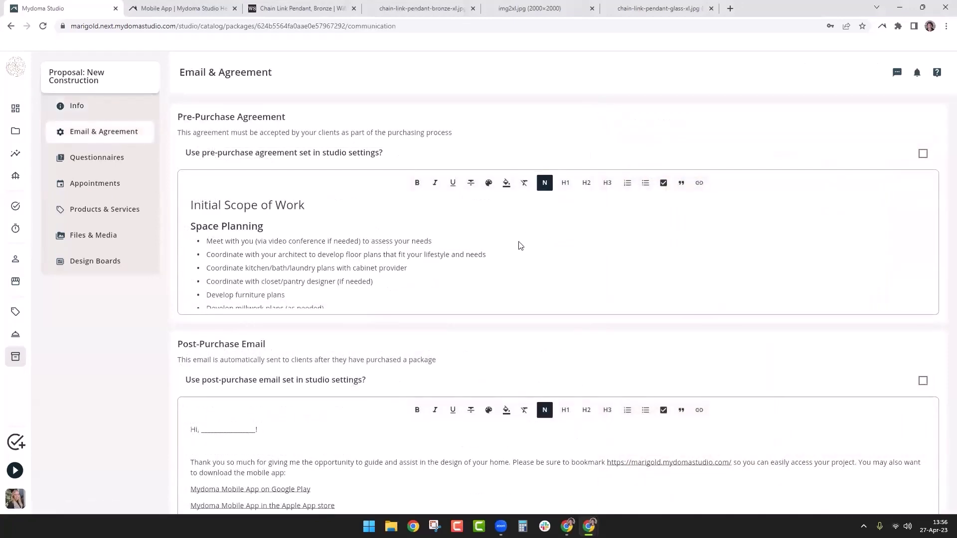
scroll(302, 243, "down", 1)
scroll(304, 244, "down", 5)
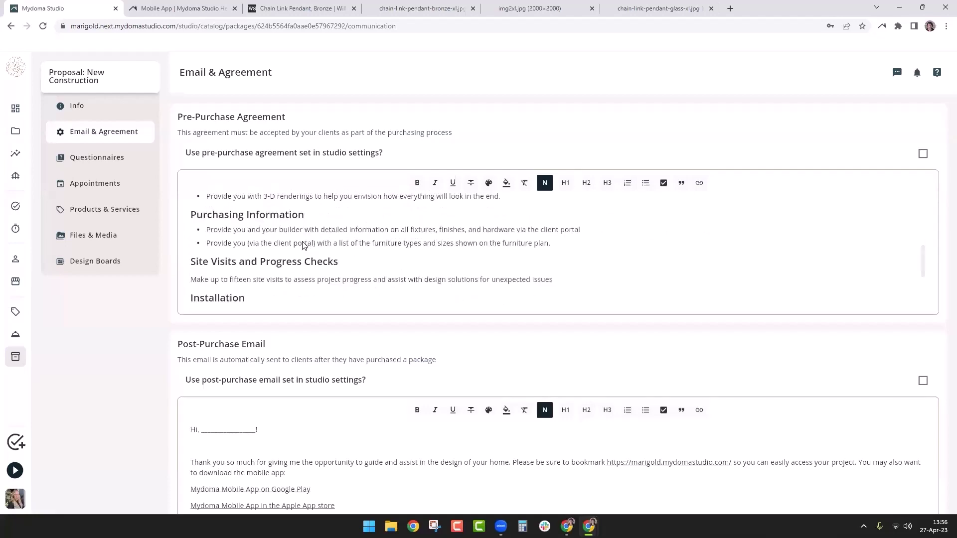
scroll(305, 246, "up", 7)
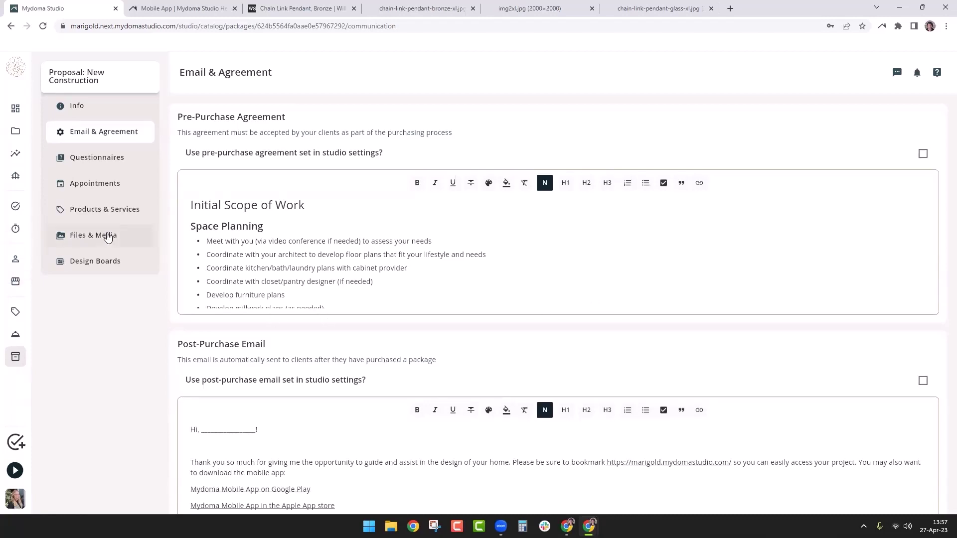
left_click(80, 235)
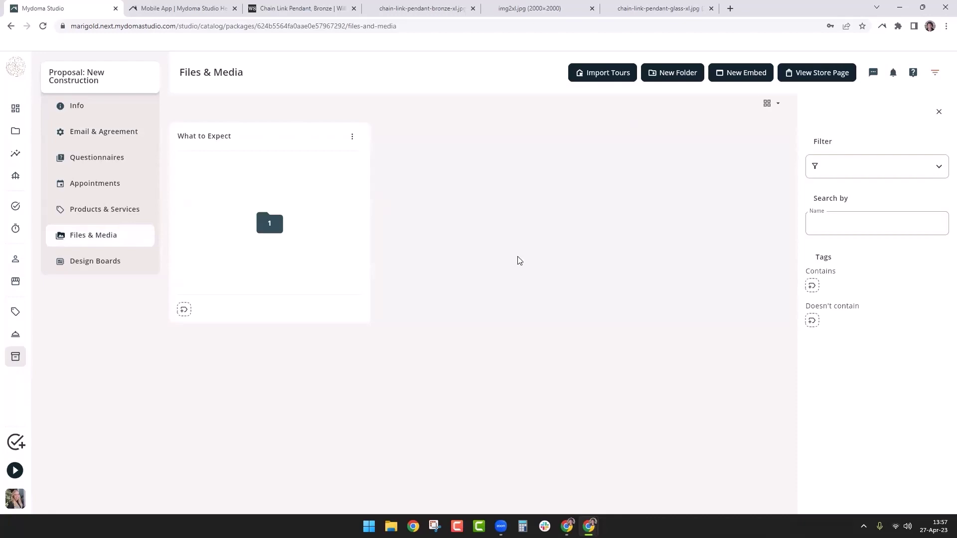
- Open the custom copy of the new construction proposal and replace the post-purchase email's blank greeting with the client's first name
left_click(16, 359)
left_click(133, 479)
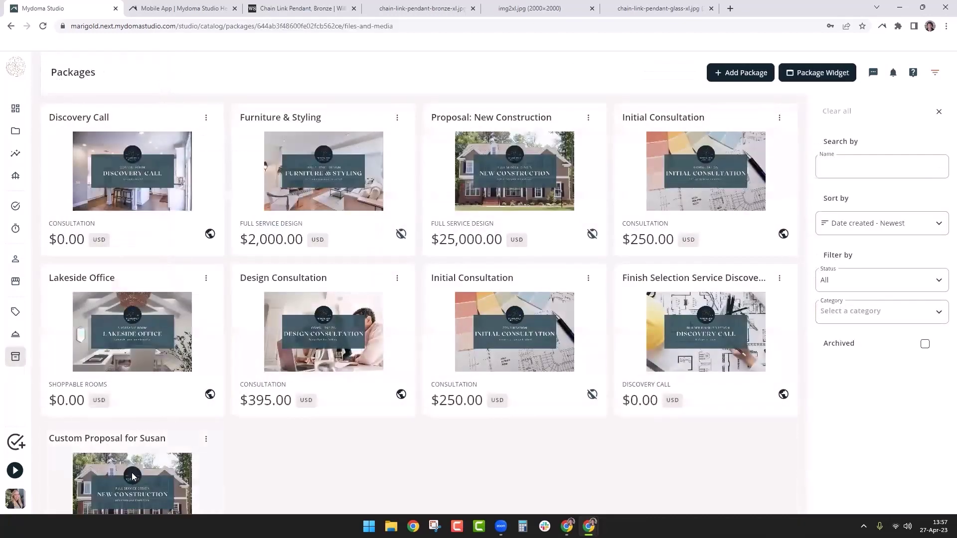
left_click(90, 128)
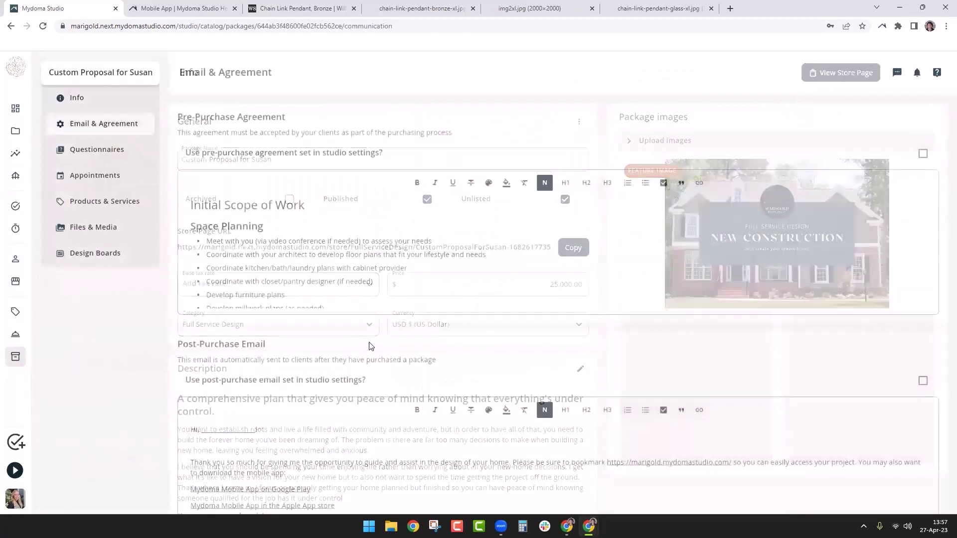
scroll(294, 369, "down", 1)
double_click(211, 396)
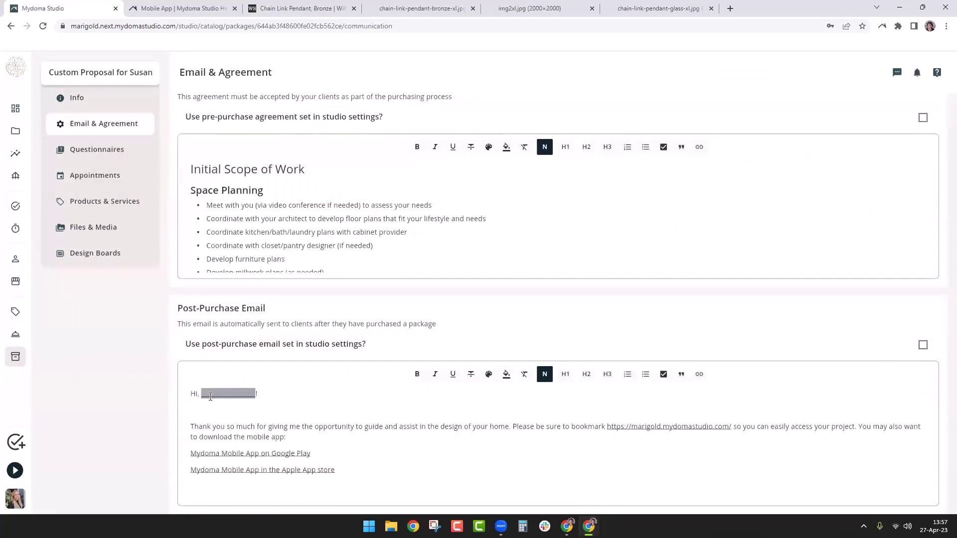
type("Susanb")
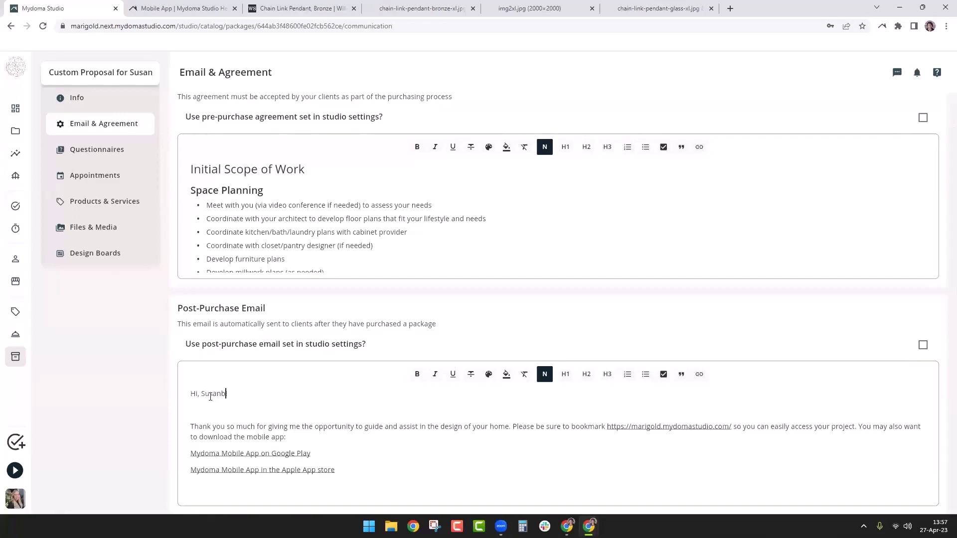
key("BackSpace")
- View the custom proposal's files and media, and open the studio's project list
left_click(119, 232)
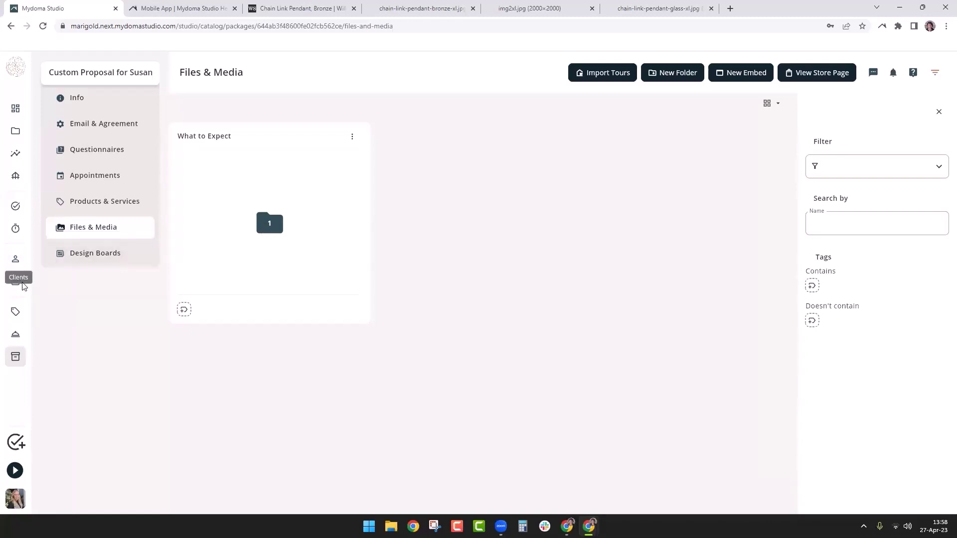
left_click(15, 131)
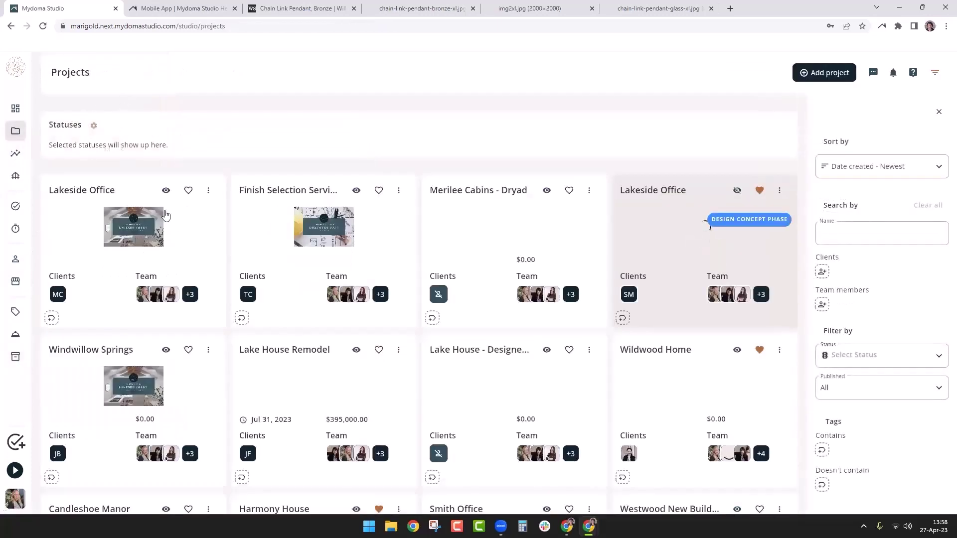
- Open the newest Lakeside Office project and look through its contracts, files and media, the studio's chat rooms, and the project's invoices
left_click(87, 227)
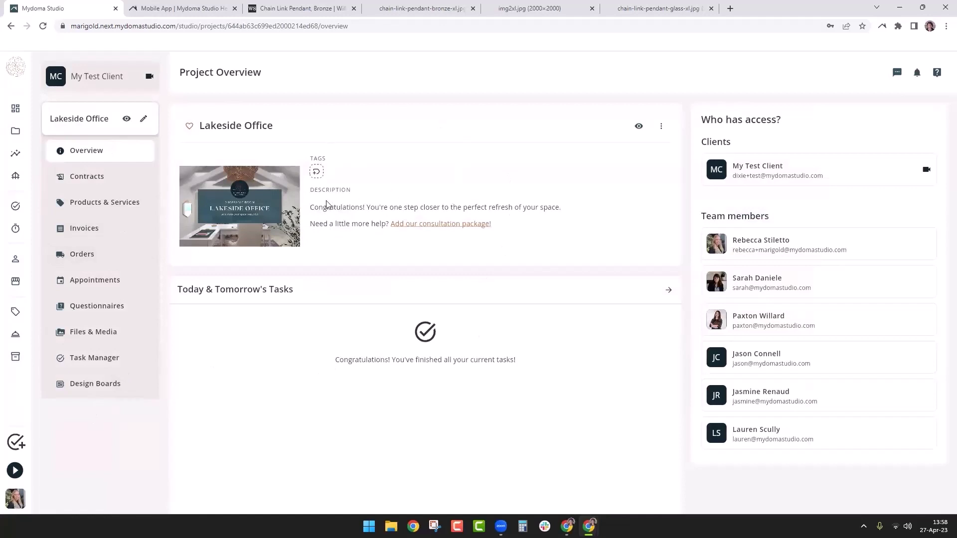
left_click(93, 178)
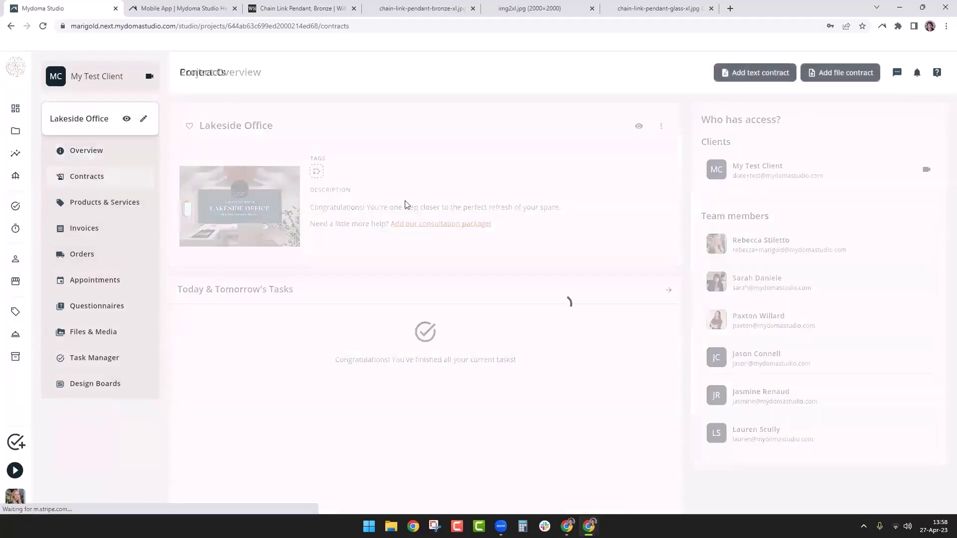
left_click(114, 333)
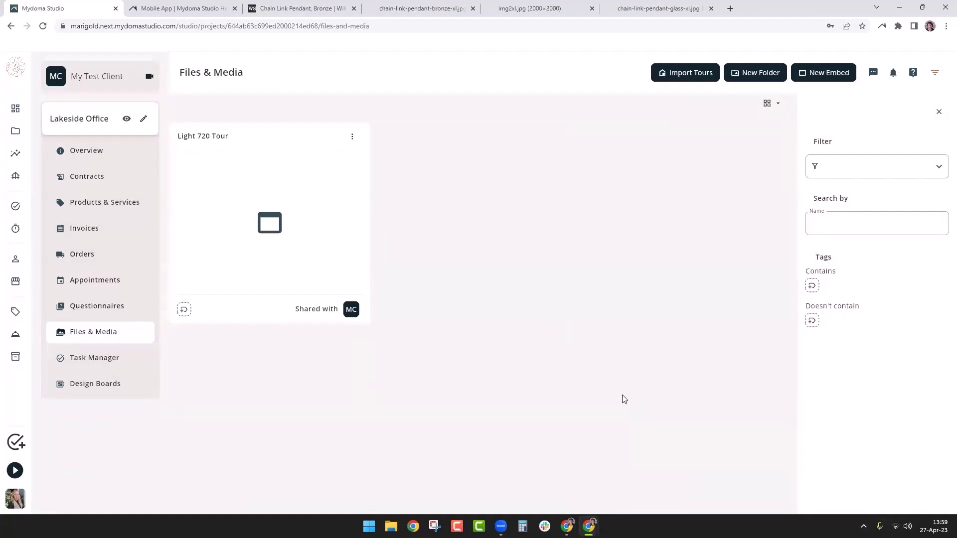
left_click(873, 75)
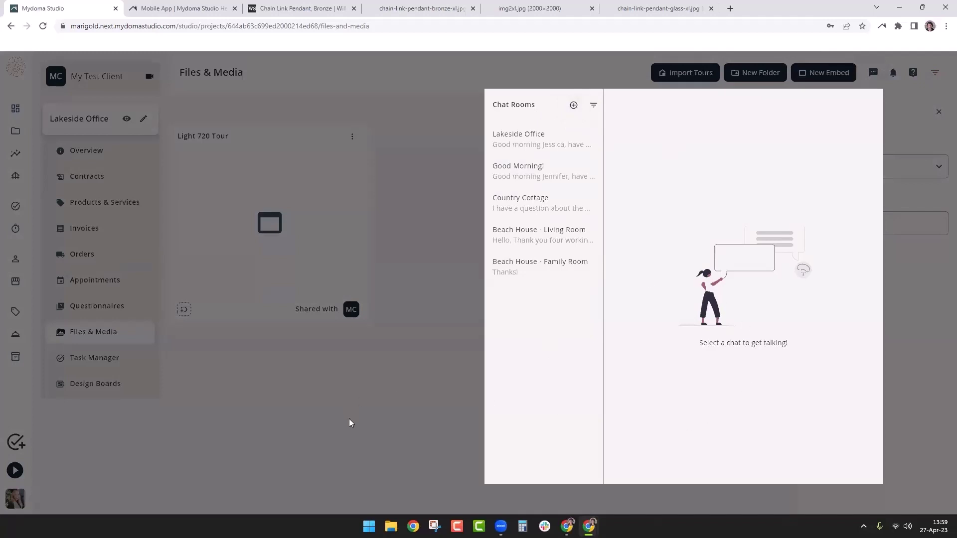
left_click(379, 427)
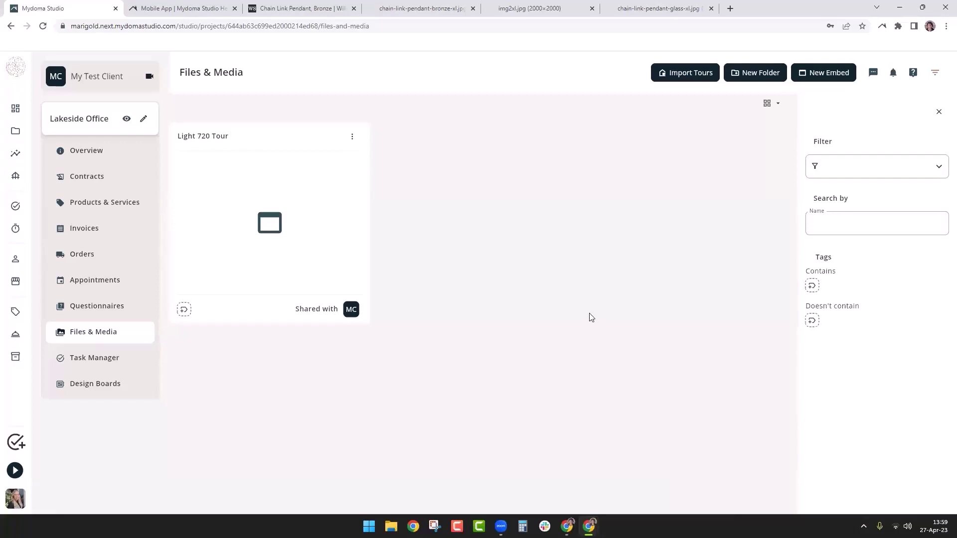
left_click(127, 230)
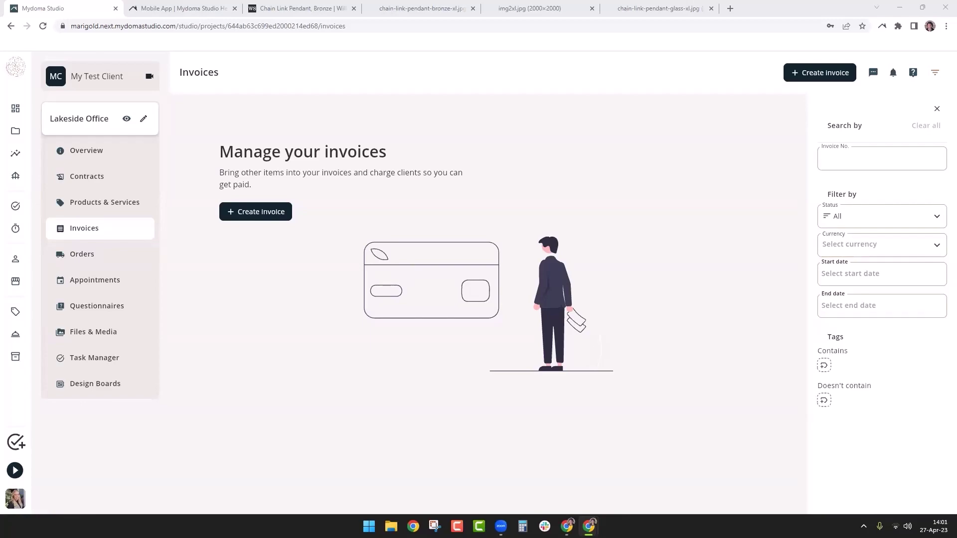
- Open the Design Consultation package from the package catalog and read through its description
left_click(15, 357)
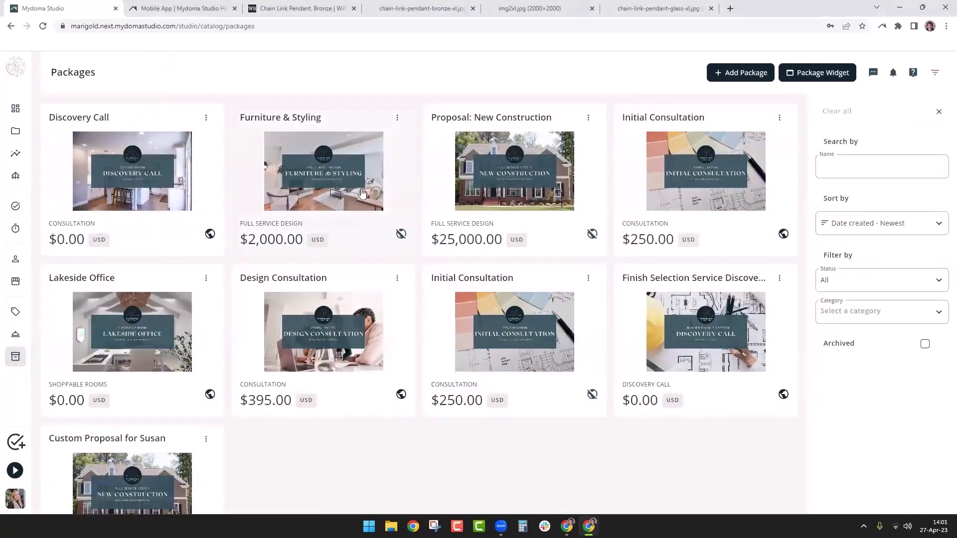
left_click(322, 338)
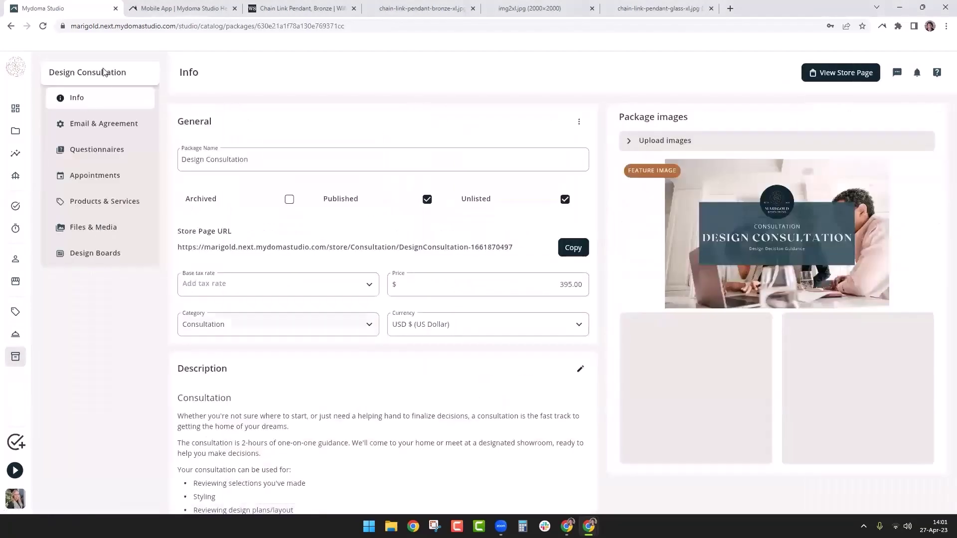
scroll(195, 242, "down", 3)
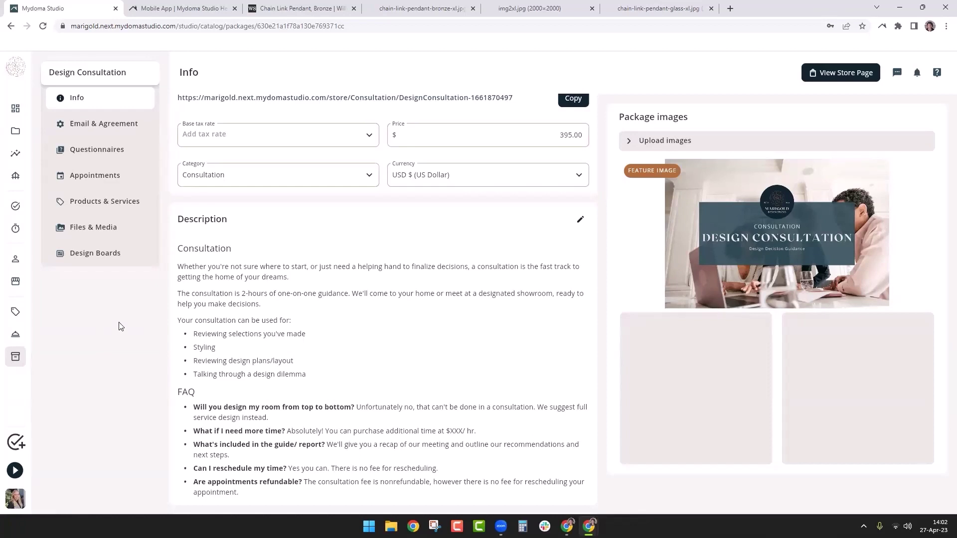
left_click(110, 128)
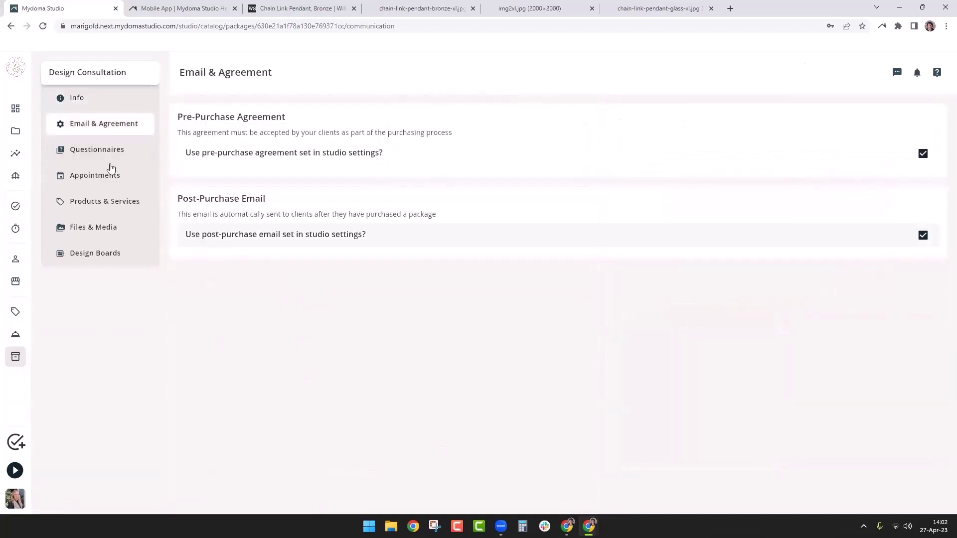
left_click(922, 159)
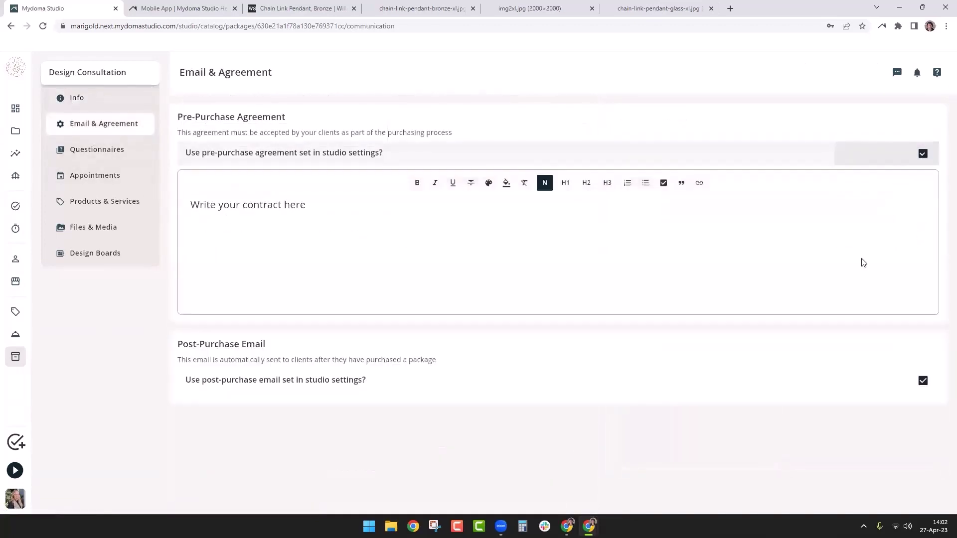
left_click(100, 101)
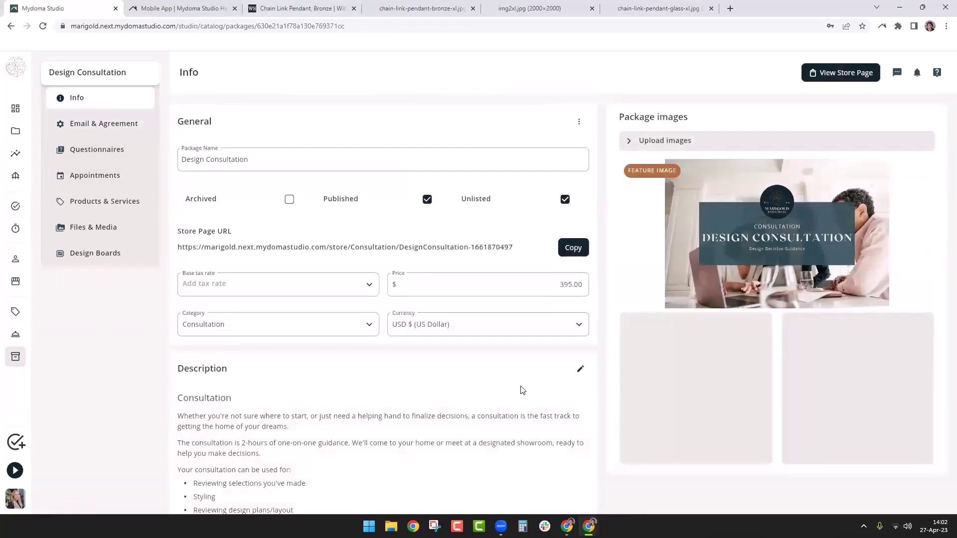
- Copy the Design Consultation description text from "Whether you're not sure where to start" through the end of the FAQ, then close the editor
scroll(342, 406, "down", 3)
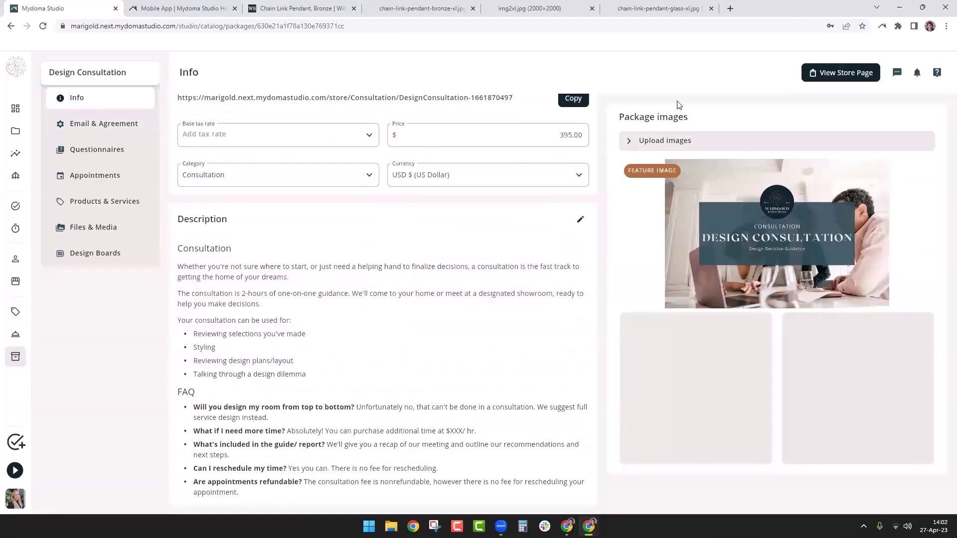
left_click(580, 220)
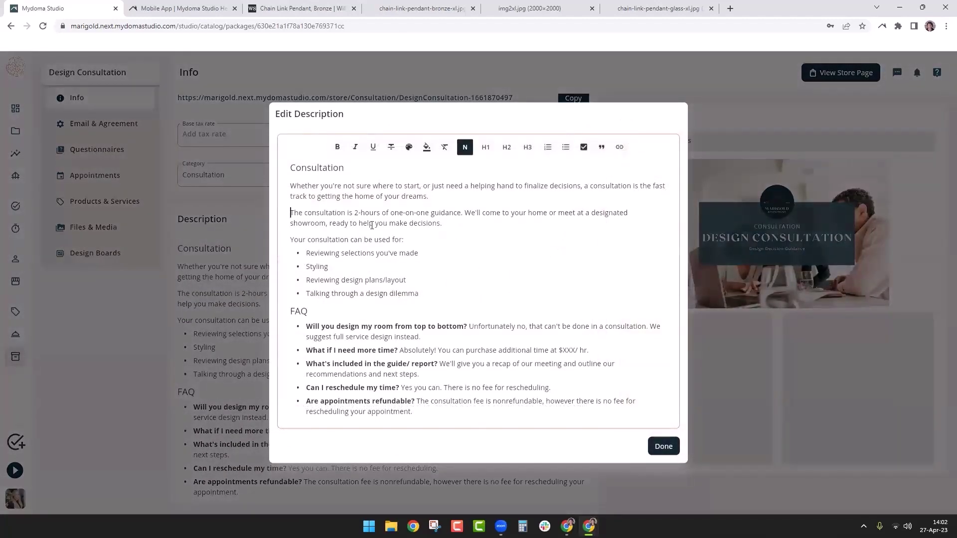
left_click_drag(293, 211, 444, 308)
left_click_drag(453, 357, 414, 413)
left_click(376, 196)
left_click_drag(292, 185, 504, 427)
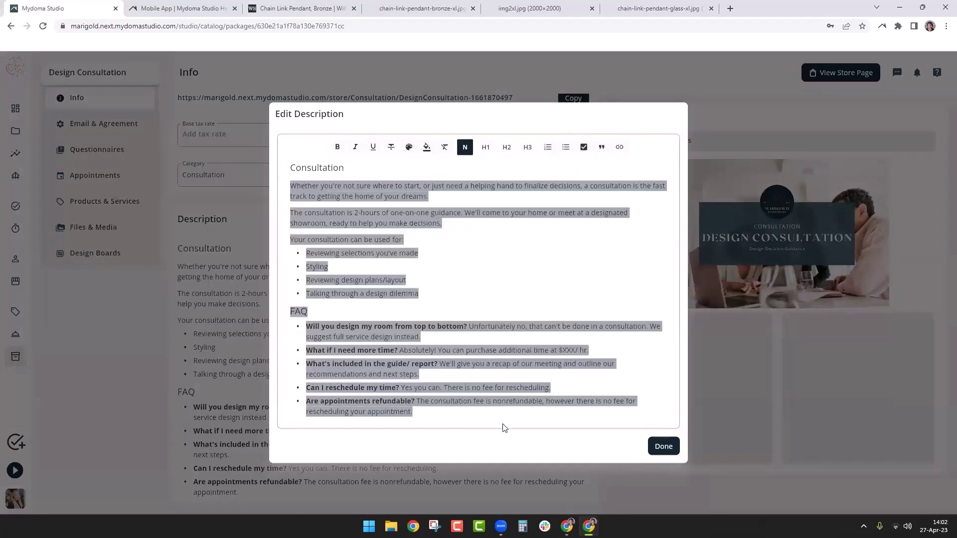
left_click(662, 451)
- Turn off the studio-settings pre-purchase agreement for the Design Consultation package and paste the copied description as its own agreement
left_click(103, 125)
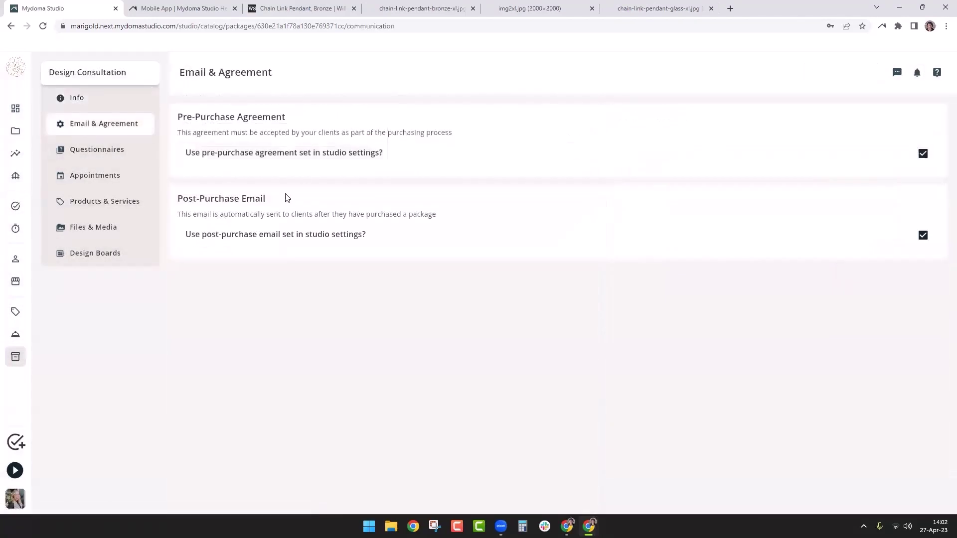
left_click(922, 154)
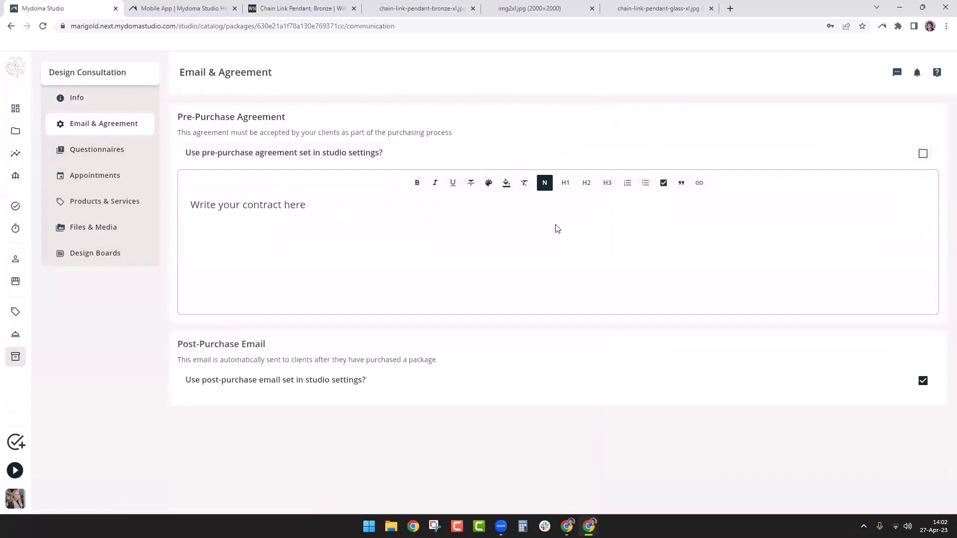
left_click(262, 204)
key("ctrl+v")
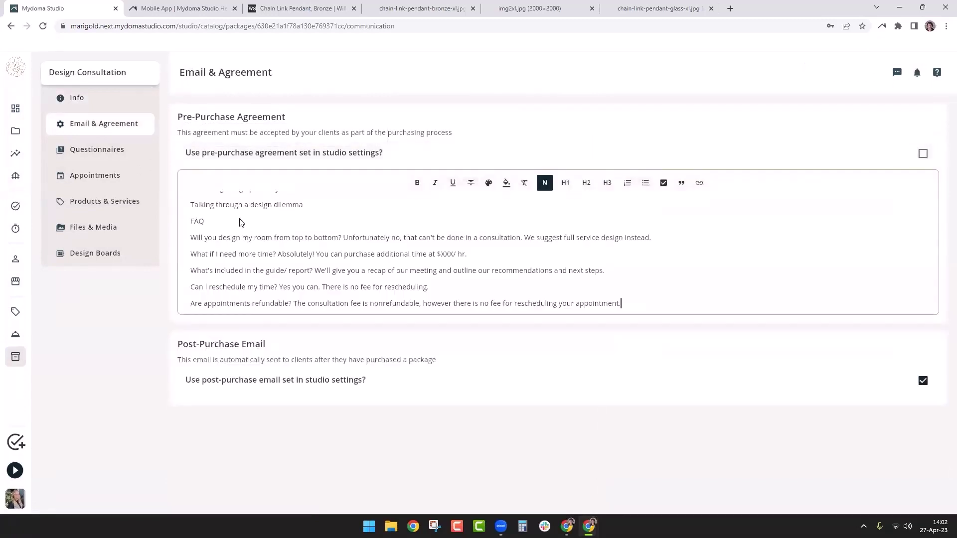
scroll(404, 274, "up", 5)
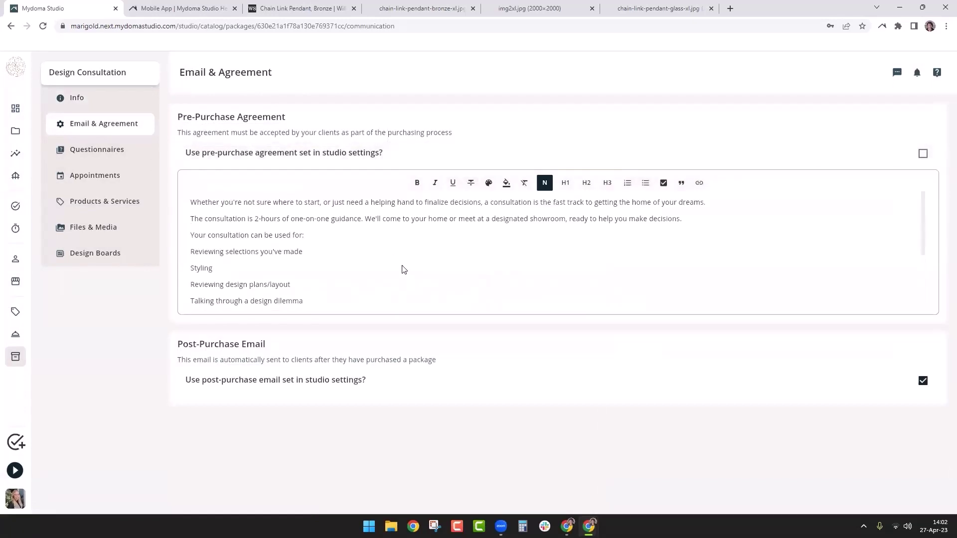
- Format the "Styling" and "FAQ" lines of the pre-purchase agreement as H2 headings
double_click(202, 269)
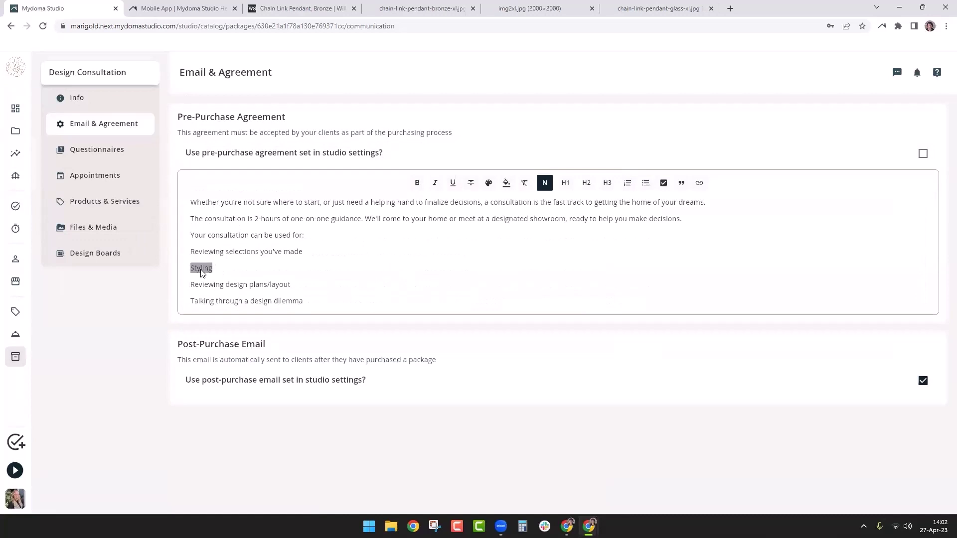
left_click(586, 182)
scroll(324, 267, "down", 2)
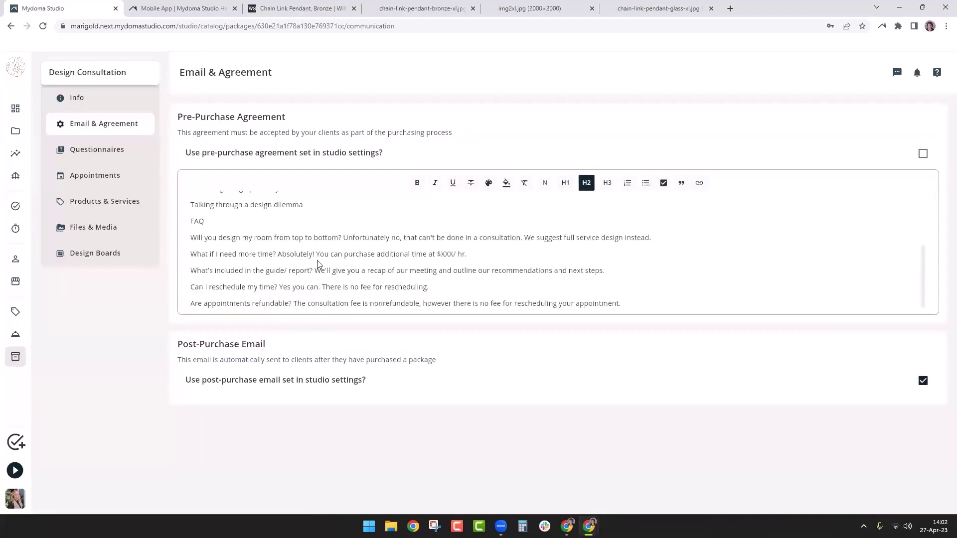
double_click(197, 221)
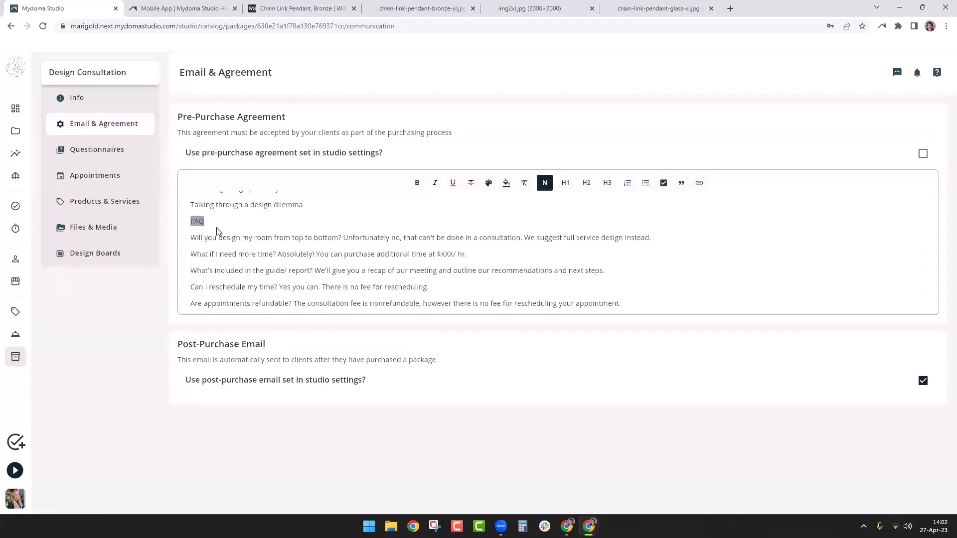
left_click(586, 183)
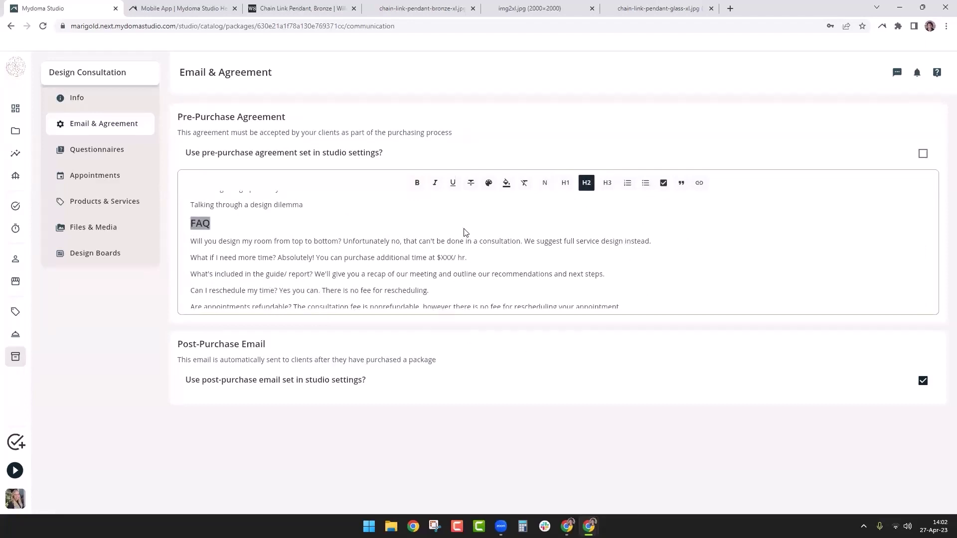
scroll(333, 222, "down", 1)
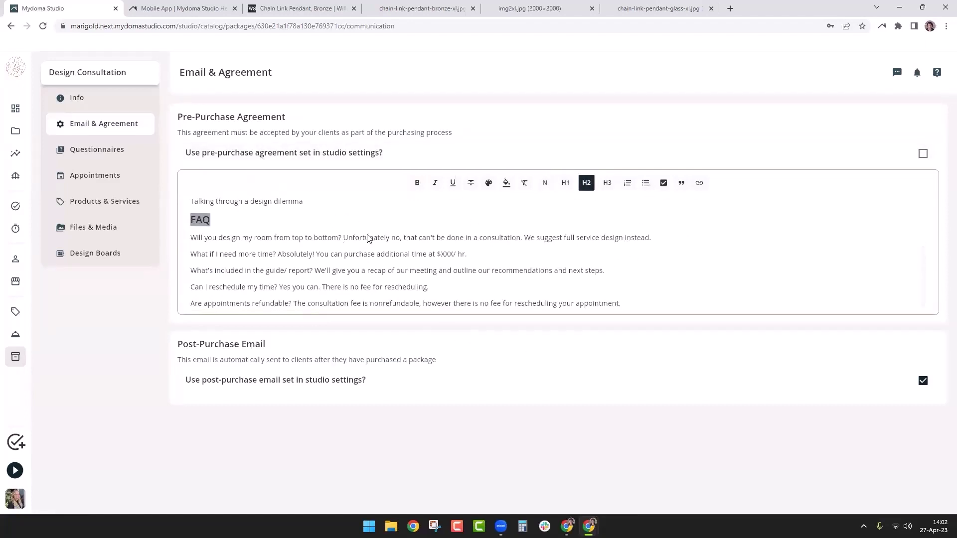
scroll(369, 238, "up", 2)
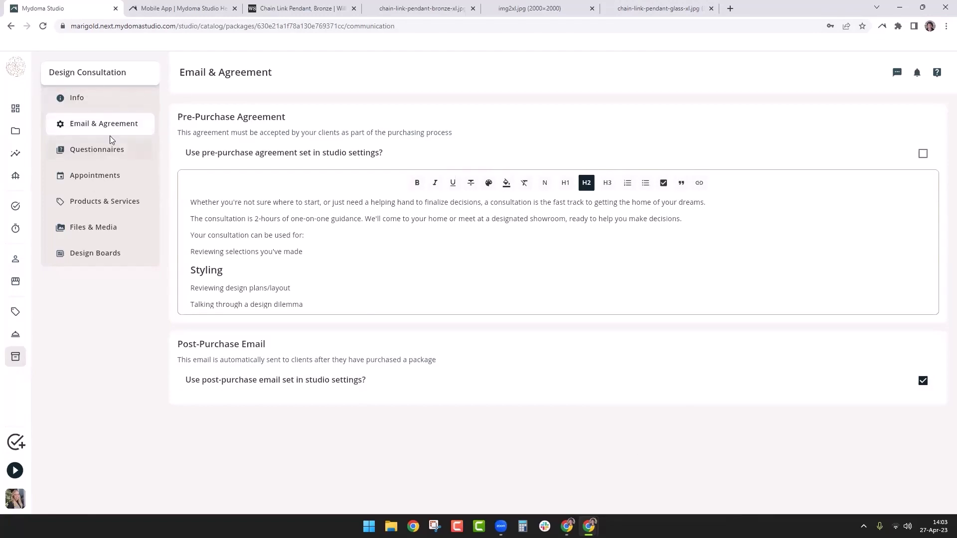
- Copy the Design Consultation package's store page URL and open it in a new incognito window
left_click(95, 99)
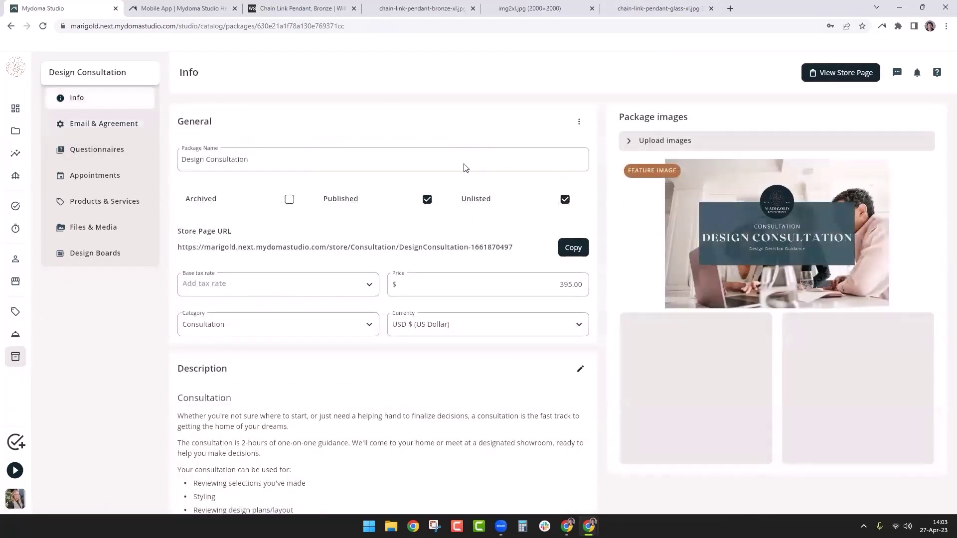
left_click(569, 248)
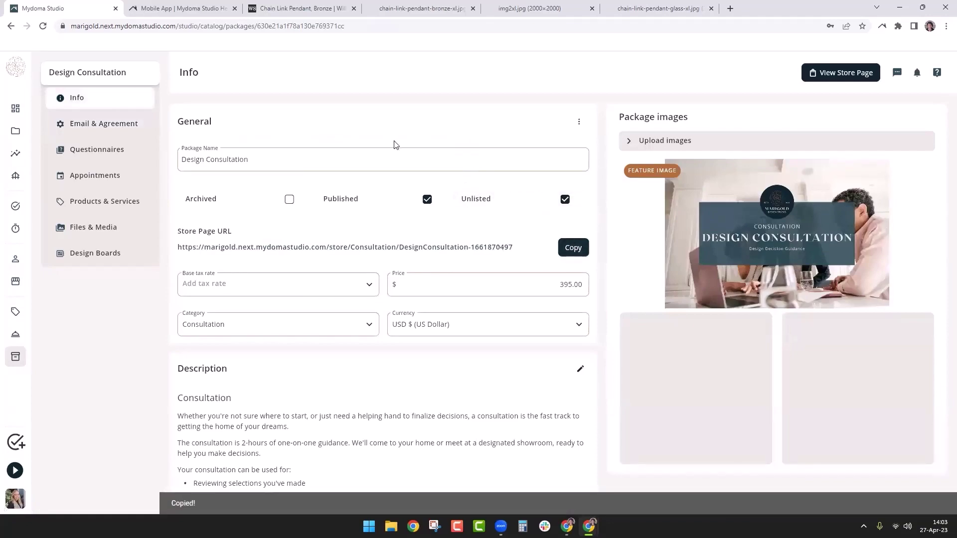
key("ctrl+shift+n")
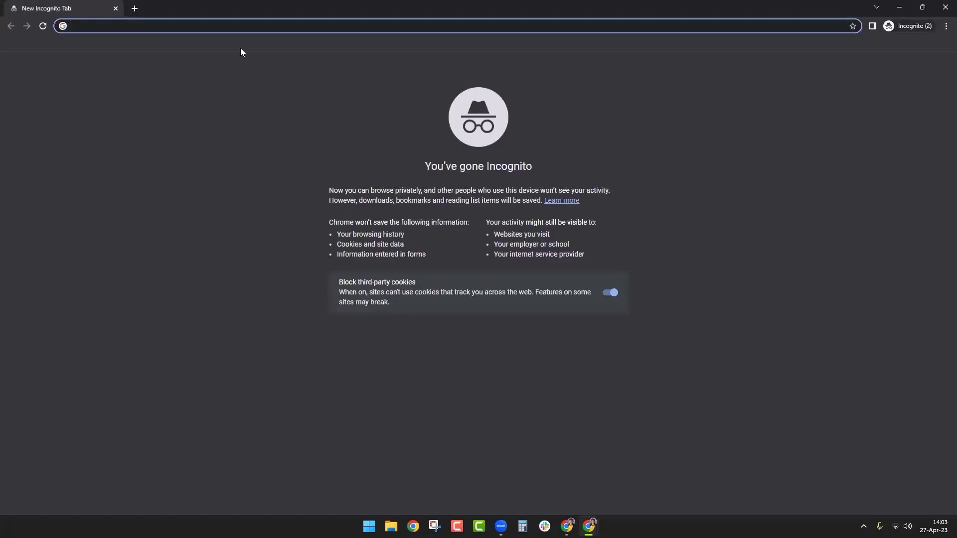
key("ctrl+v")
key("Return")
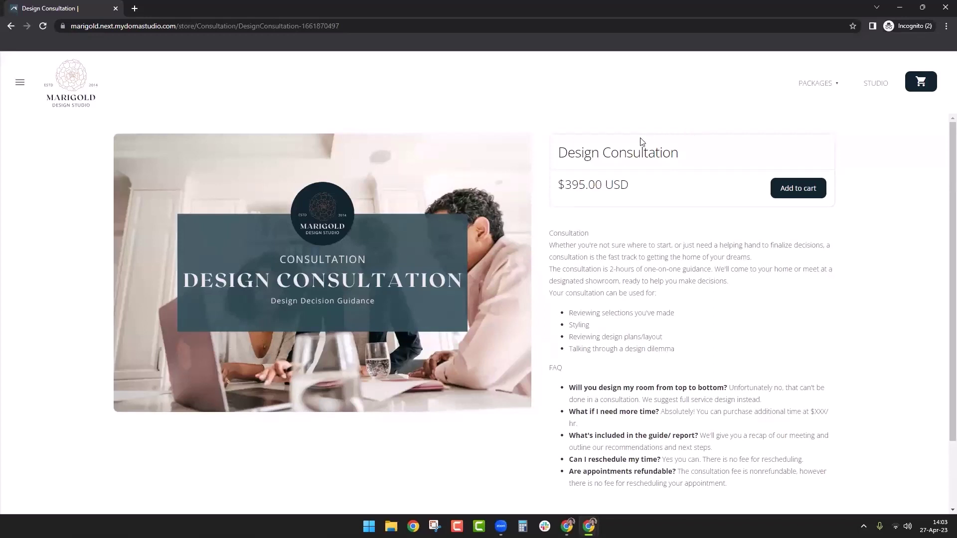
- Find the Lakeside Office package in the store's Shoppable Rooms category and add it to the cart
left_click(830, 85)
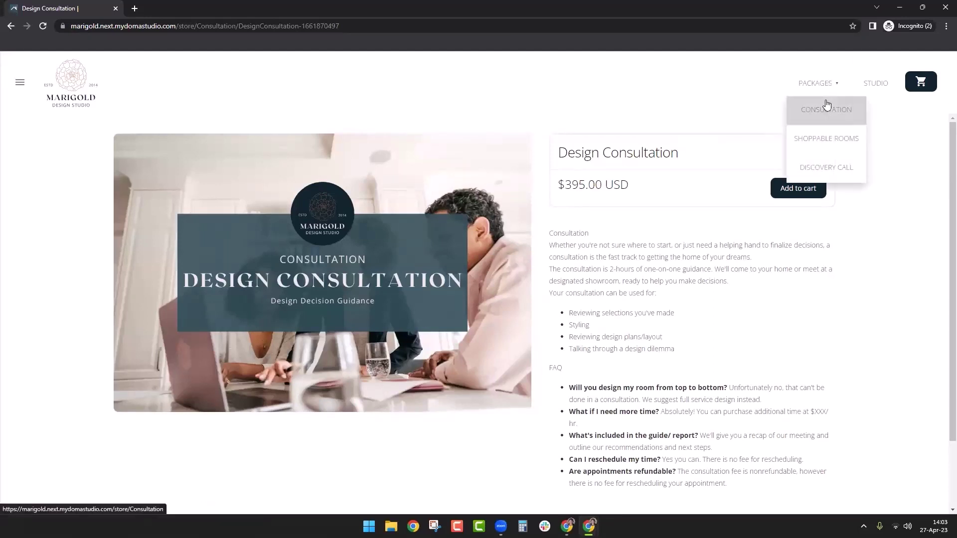
left_click(815, 138)
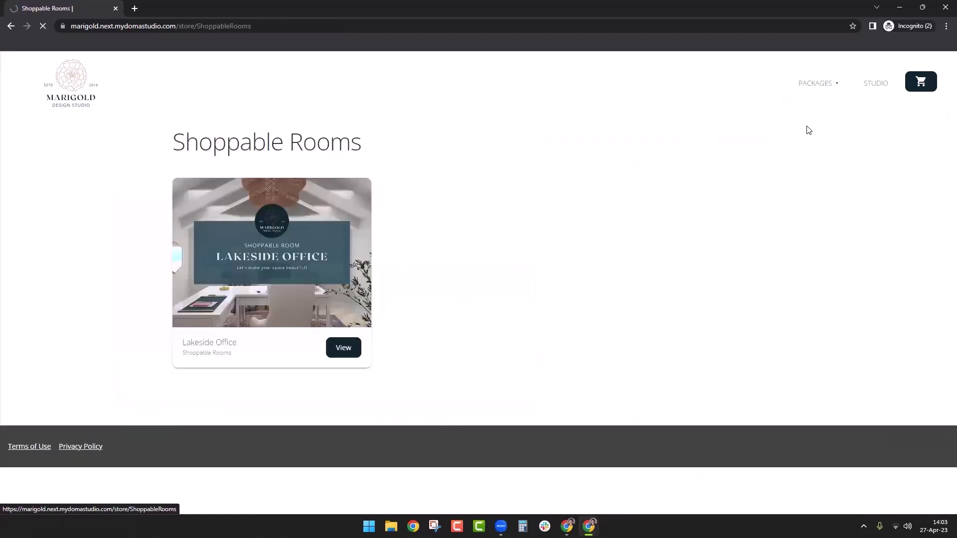
left_click(342, 348)
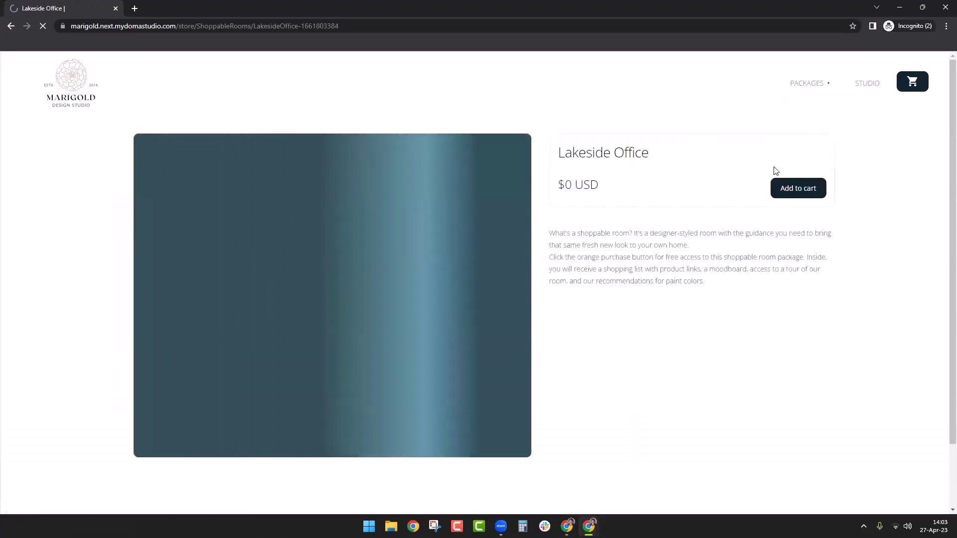
left_click(793, 190)
- Find the Initial Consultation package in the store's Consultation category and add it to the cart
mouse_move(829, 89)
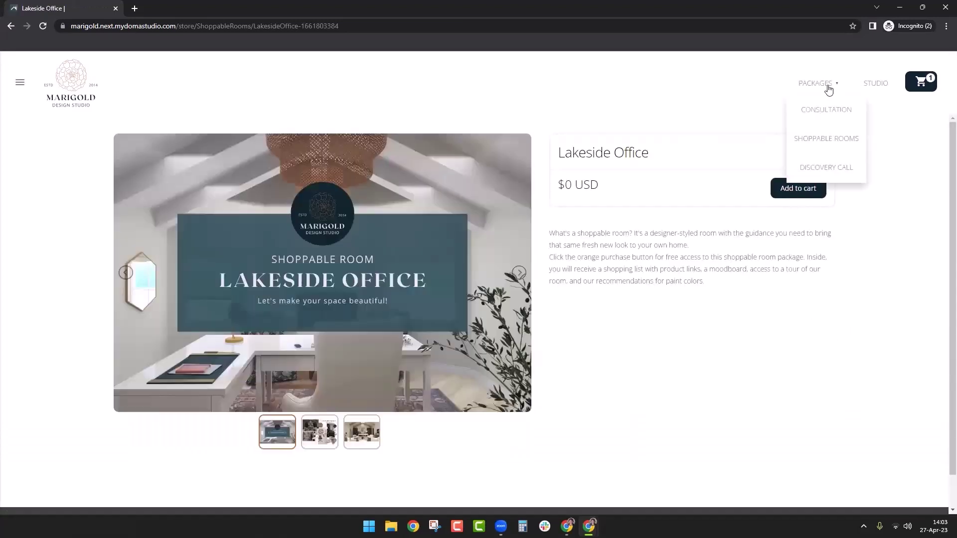
left_click(812, 107)
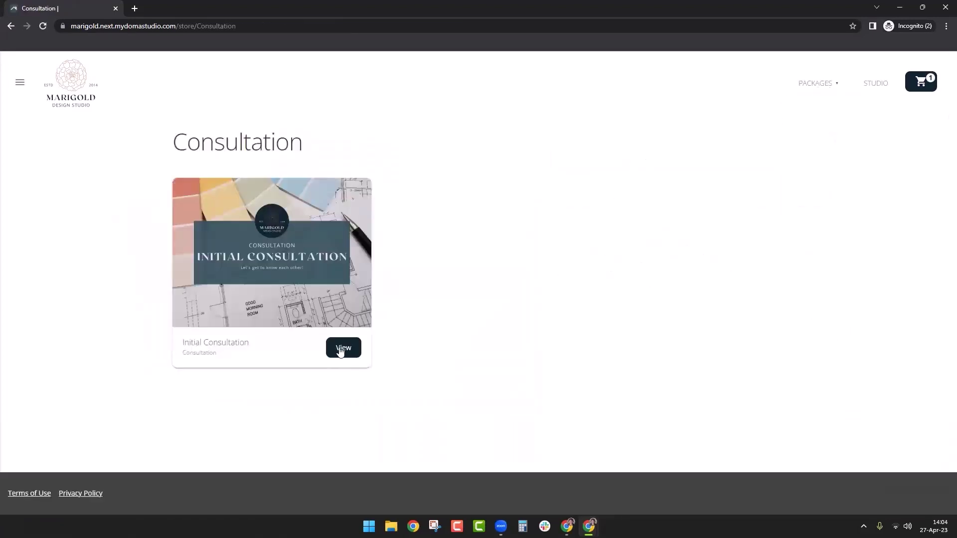
left_click(343, 348)
left_click(798, 184)
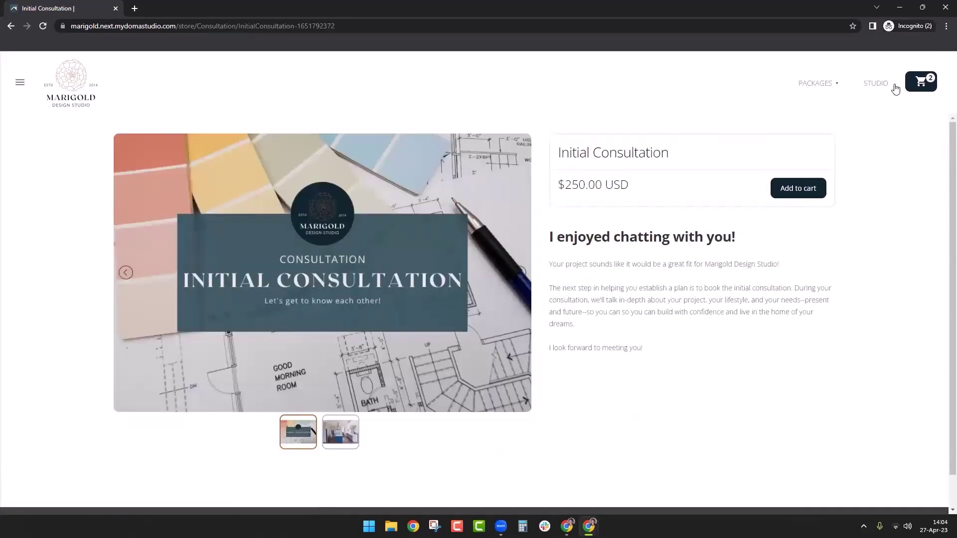
- Review the shopping cart's items, payment section and pre-purchase agreement acceptance, and close the incognito window
left_click(923, 86)
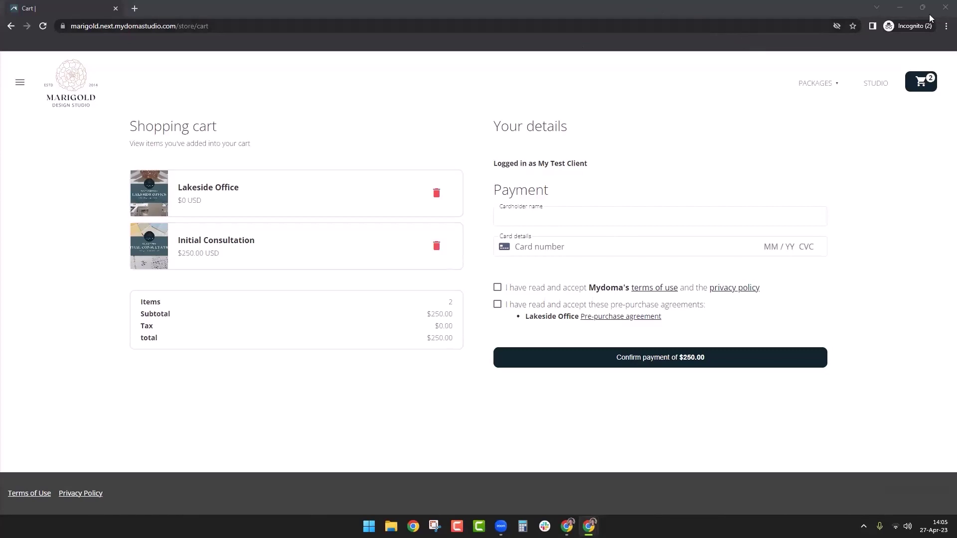
left_click(945, 8)
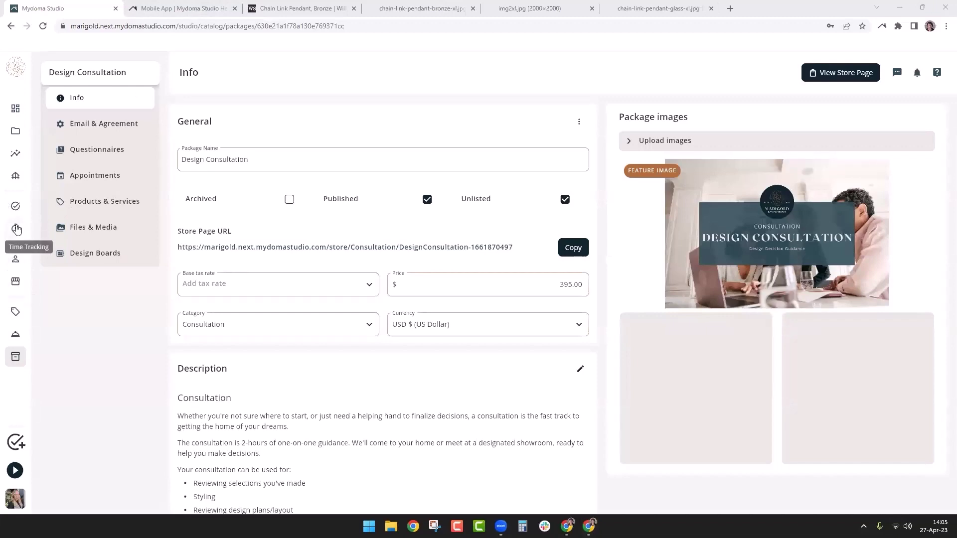
- Open the Task Manager of the test client's Lakeside Office project
left_click(16, 132)
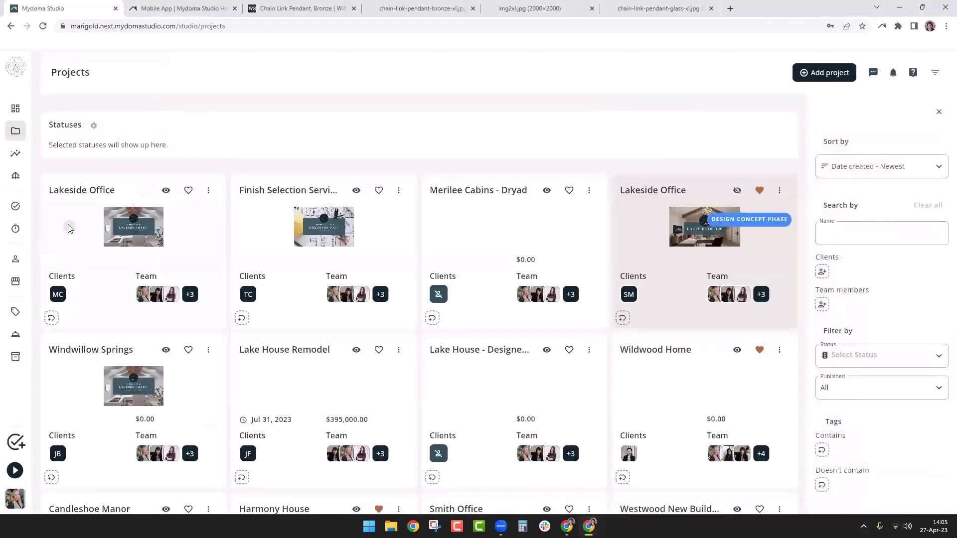
left_click(69, 231)
left_click(111, 358)
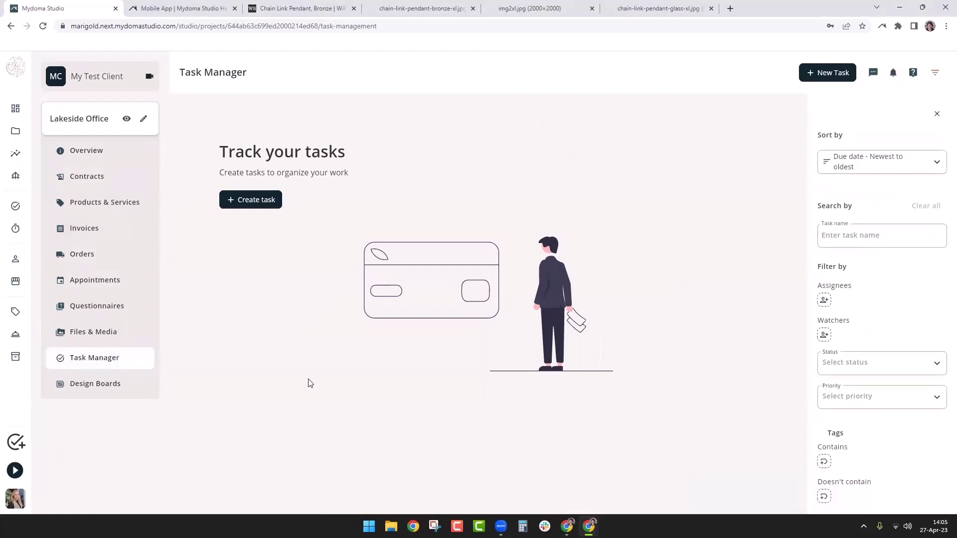
- Examine the new task form's options for creating and saving a task as a template, and close it without creating a task
left_click(263, 201)
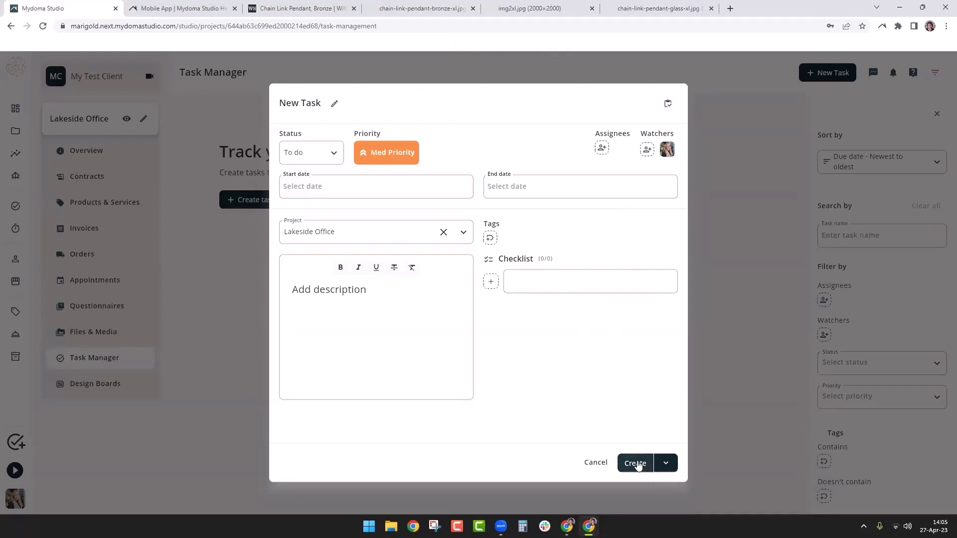
left_click(666, 463)
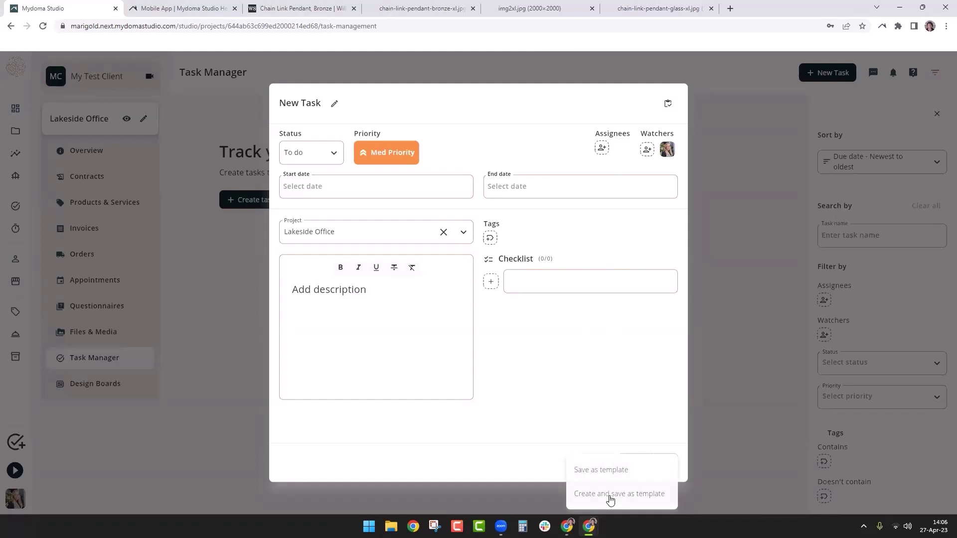
left_click(561, 360)
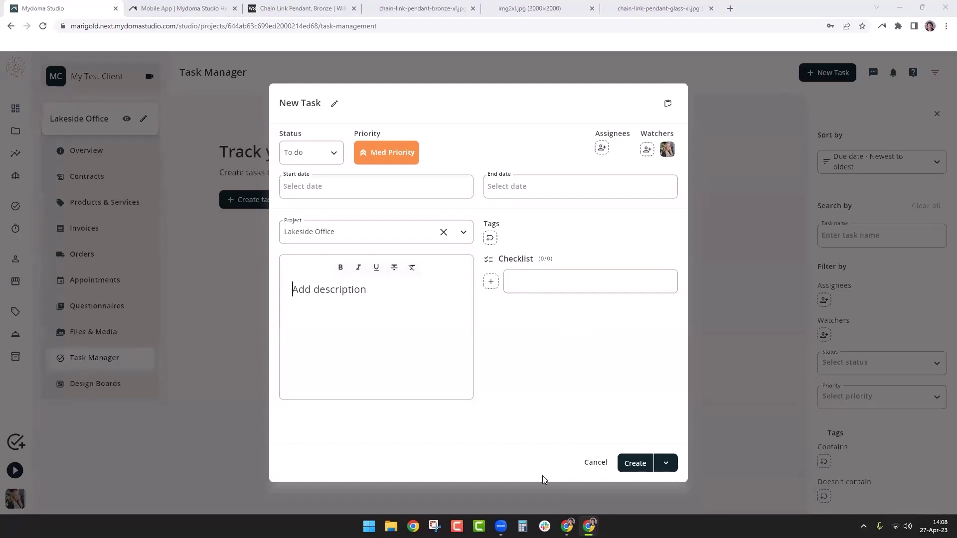
left_click(595, 463)
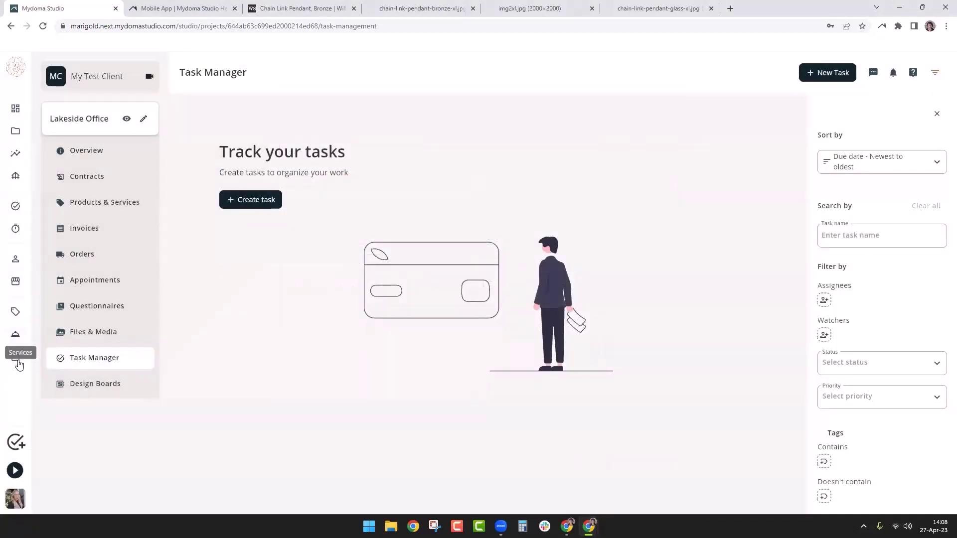
- Open the Lakeside Office package's Products & Services and look through its product cards
left_click(18, 361)
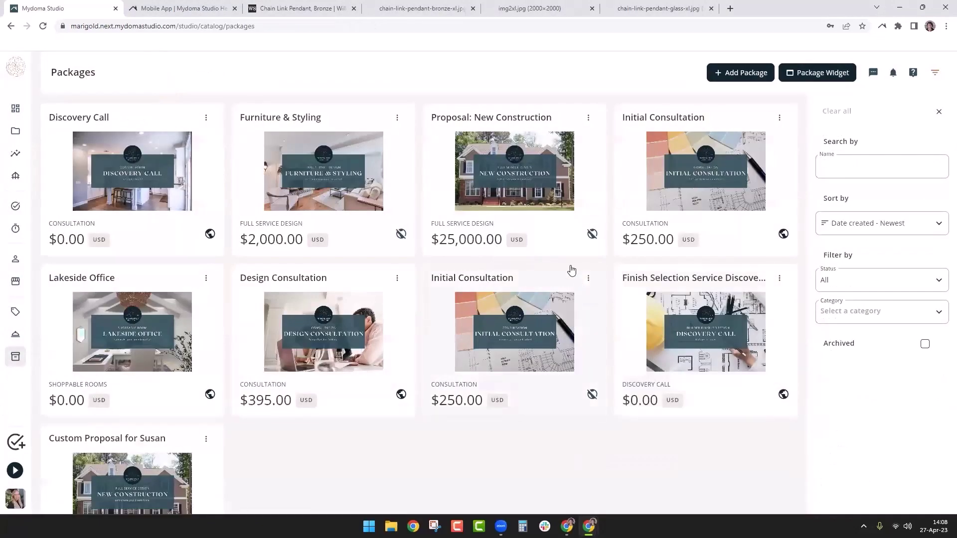
left_click(128, 323)
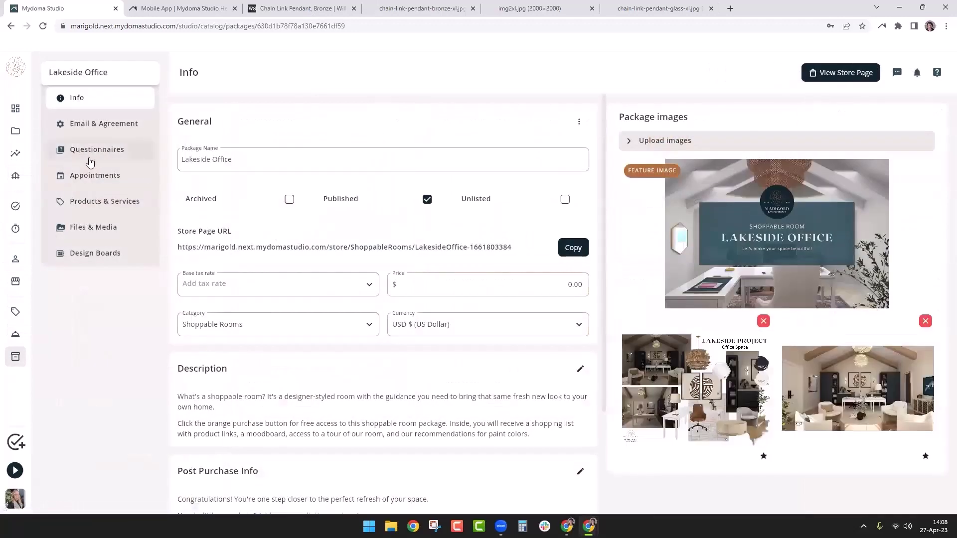
left_click(108, 208)
scroll(621, 280, "down", 20)
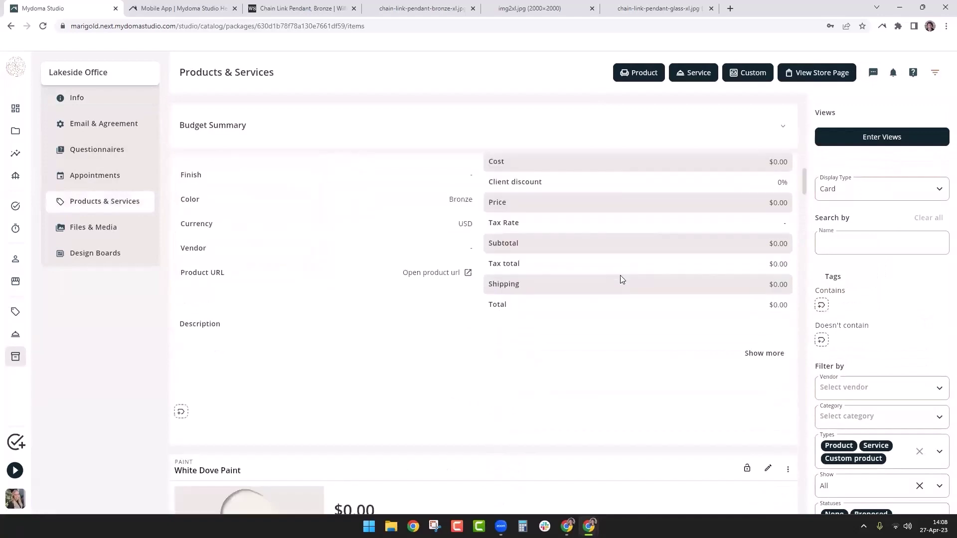
scroll(617, 285, "up", 15)
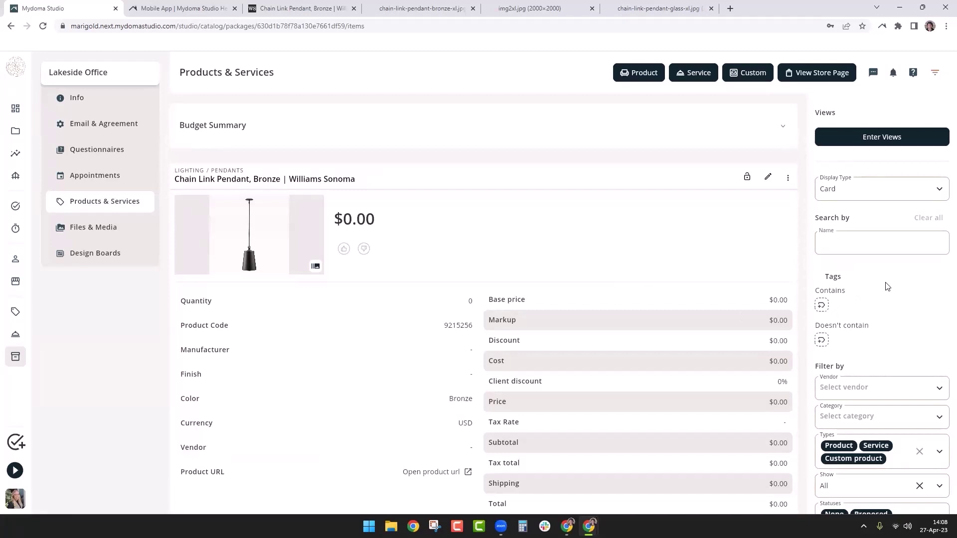
- Hide the Pricing, Tags and Statuses fields on the package's product cards
scroll(887, 286, "down", 2)
scroll(887, 287, "up", 2)
scroll(892, 332, "down", 2)
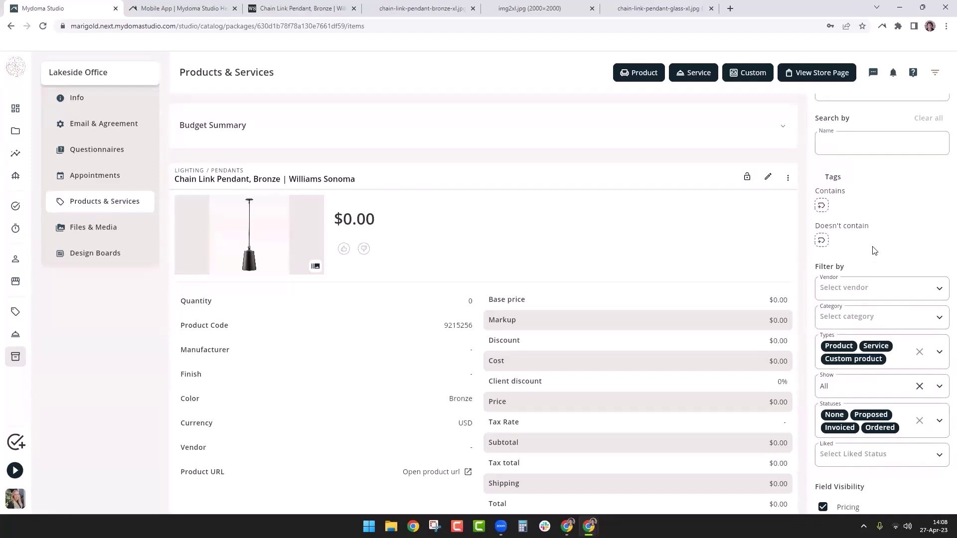
scroll(873, 241, "down", 4)
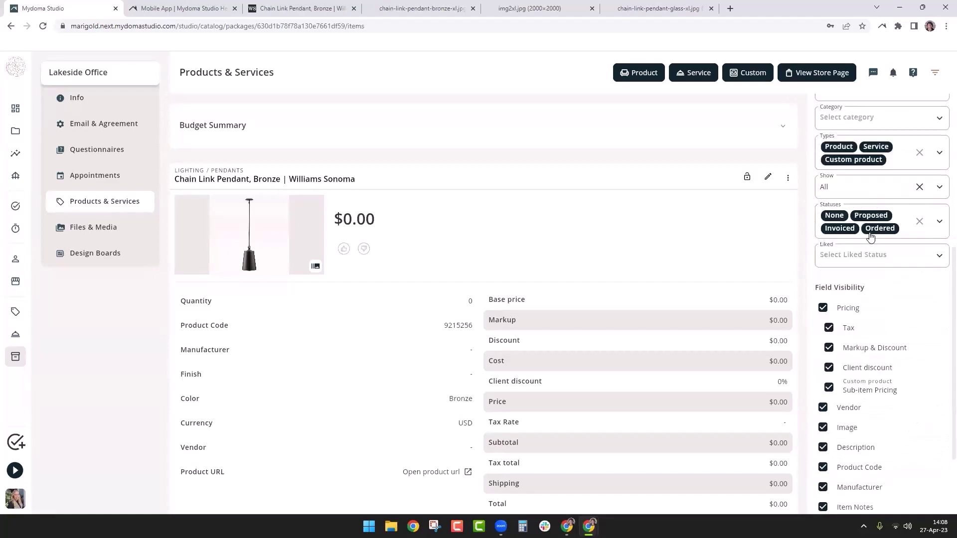
scroll(871, 318, "down", 2)
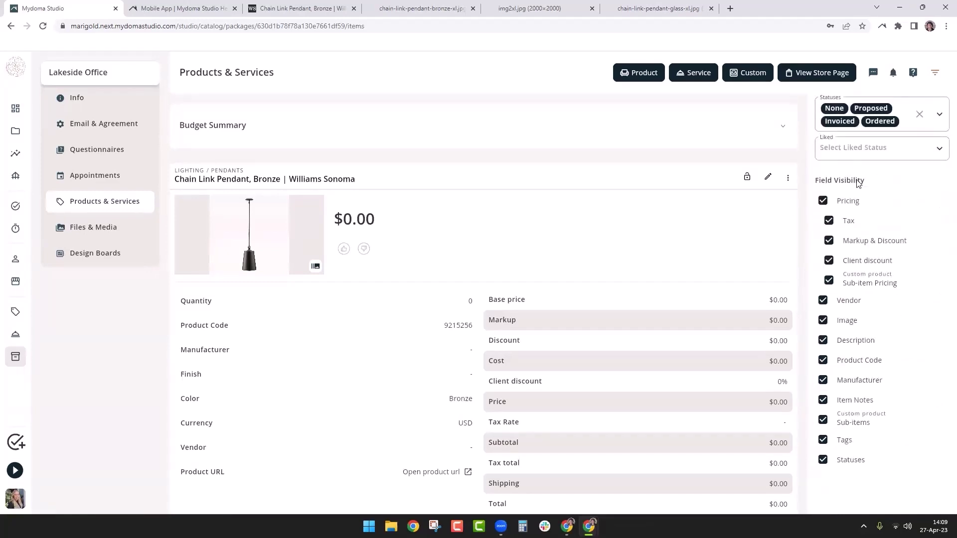
left_click(823, 201)
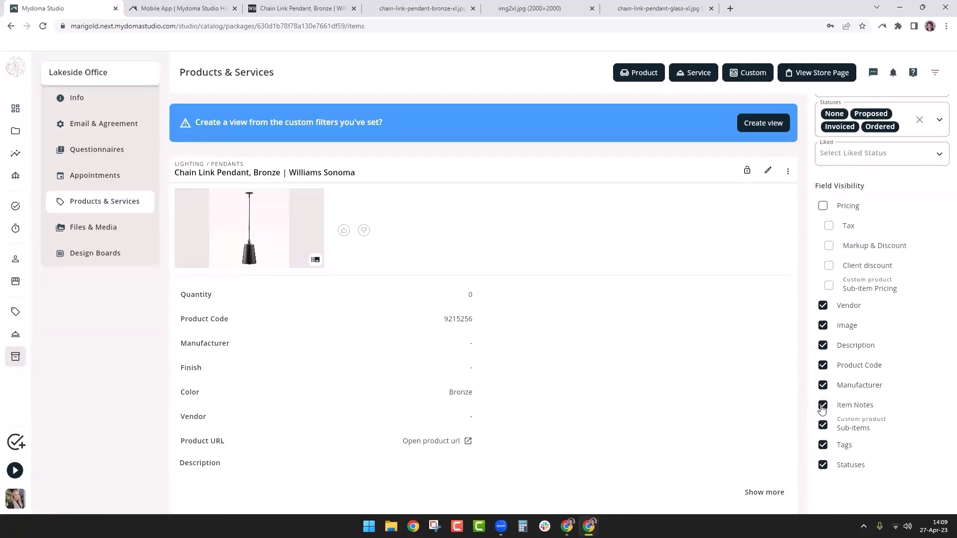
scroll(861, 339, "down", 1)
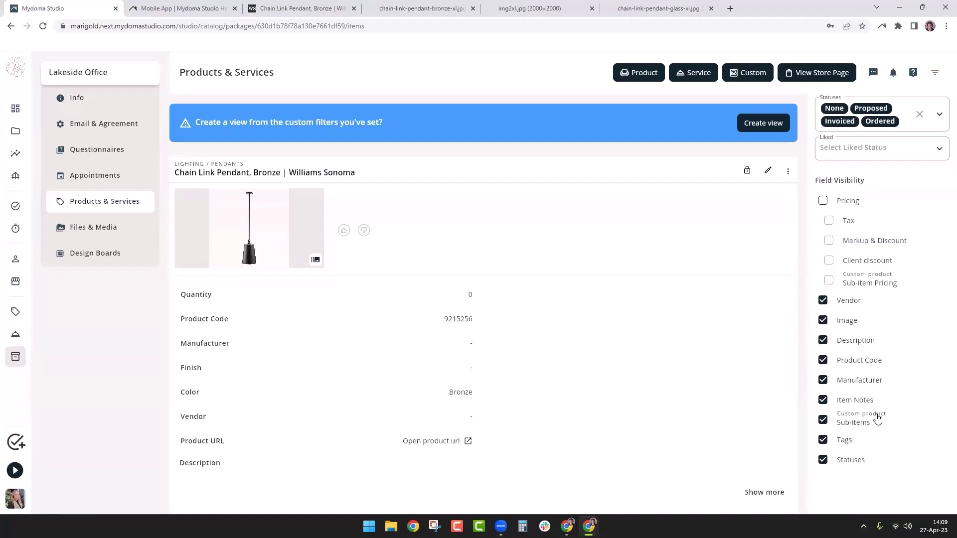
left_click(823, 440)
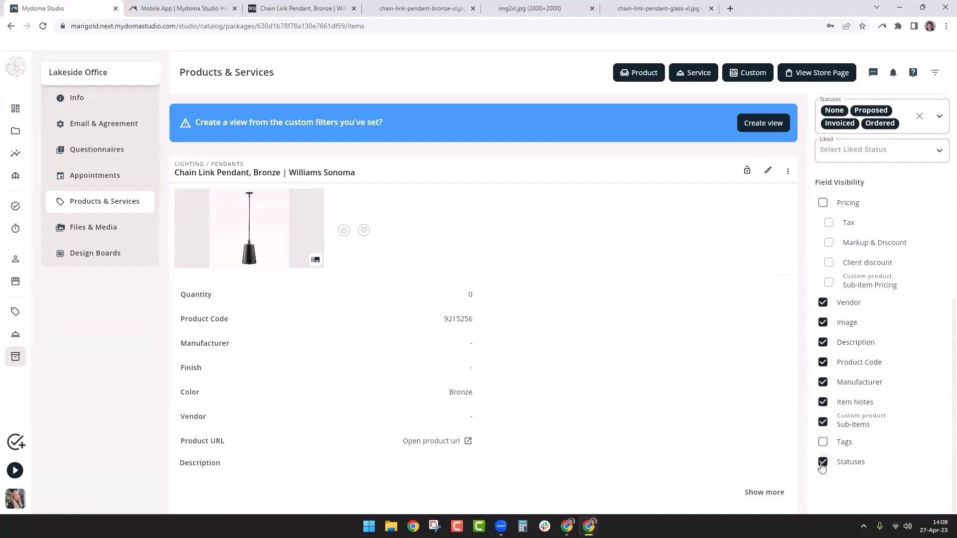
left_click(823, 464)
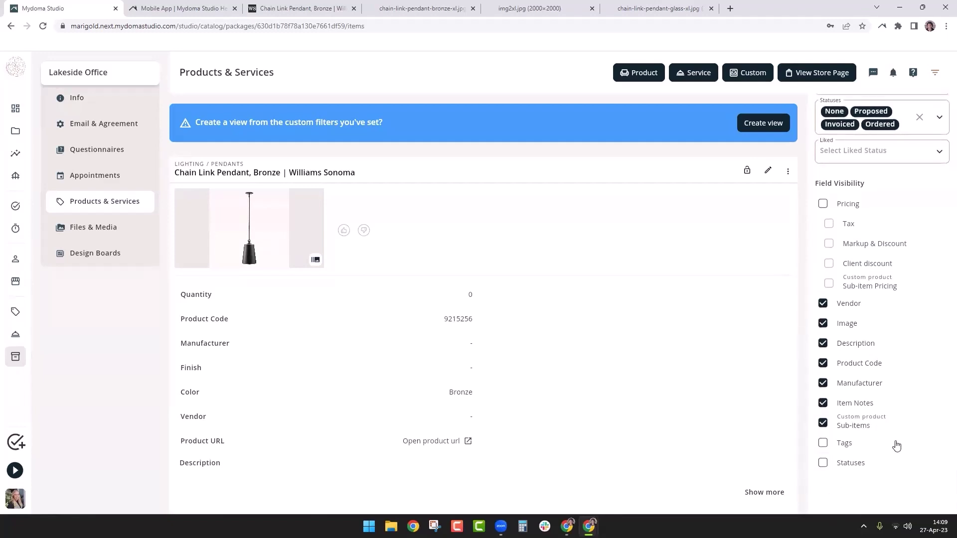
- Start a new view from the custom filters, keeping its filter and field visibility settings as they are
scroll(897, 445, "up", 6)
scroll(897, 447, "down", 4)
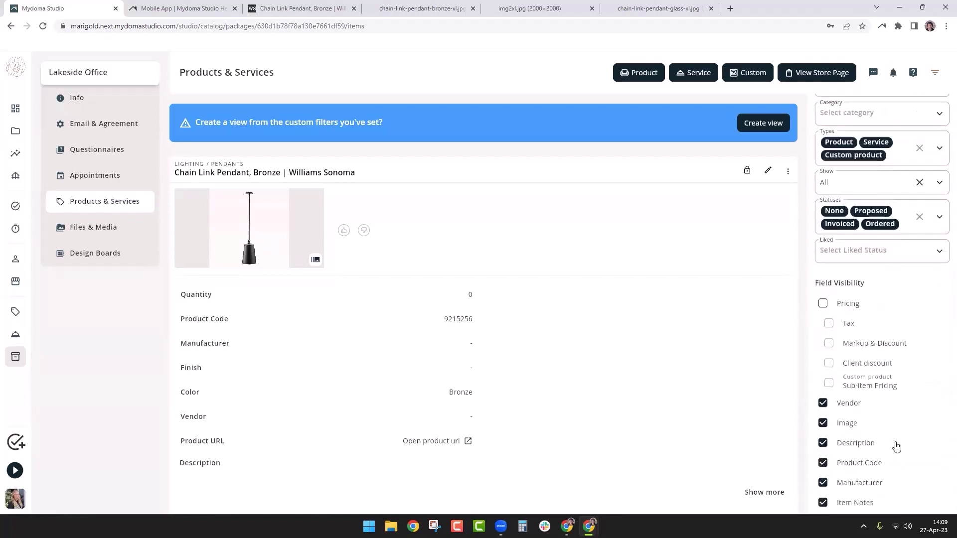
scroll(896, 446, "down", 2)
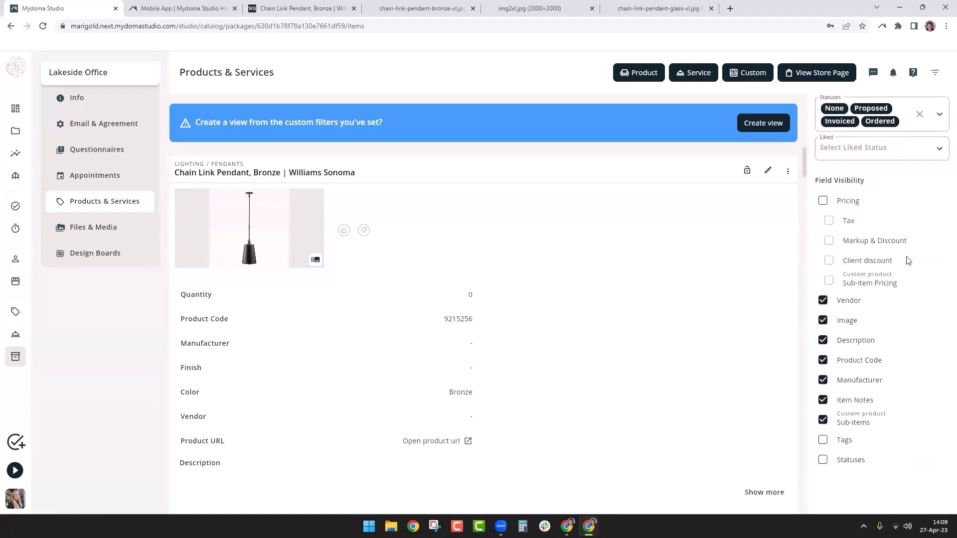
scroll(589, 355, "down", 8)
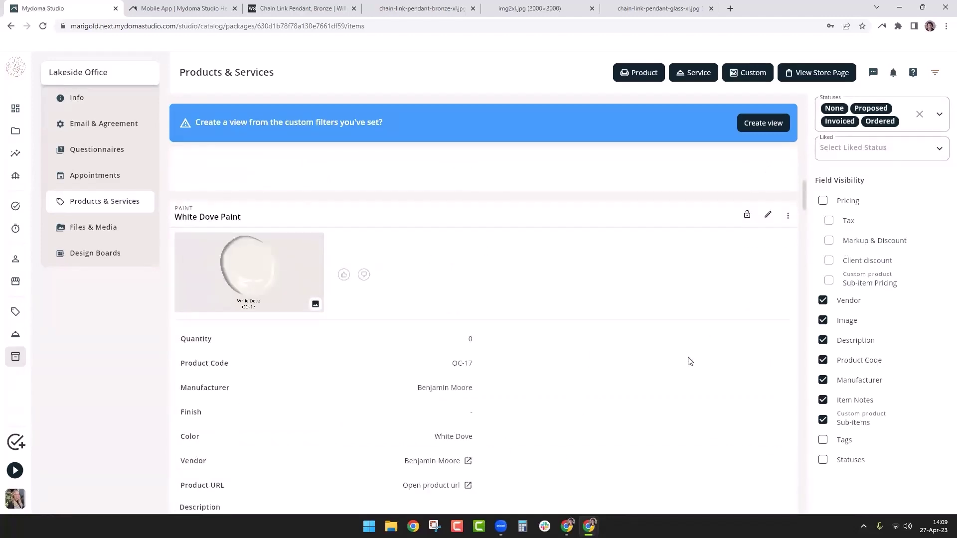
scroll(657, 352, "down", 4)
scroll(657, 353, "up", 12)
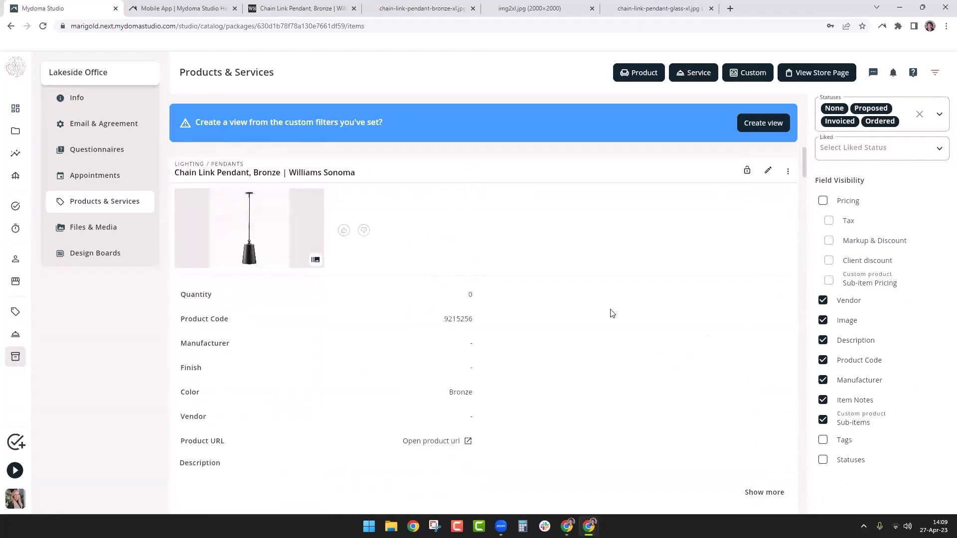
left_click(755, 126)
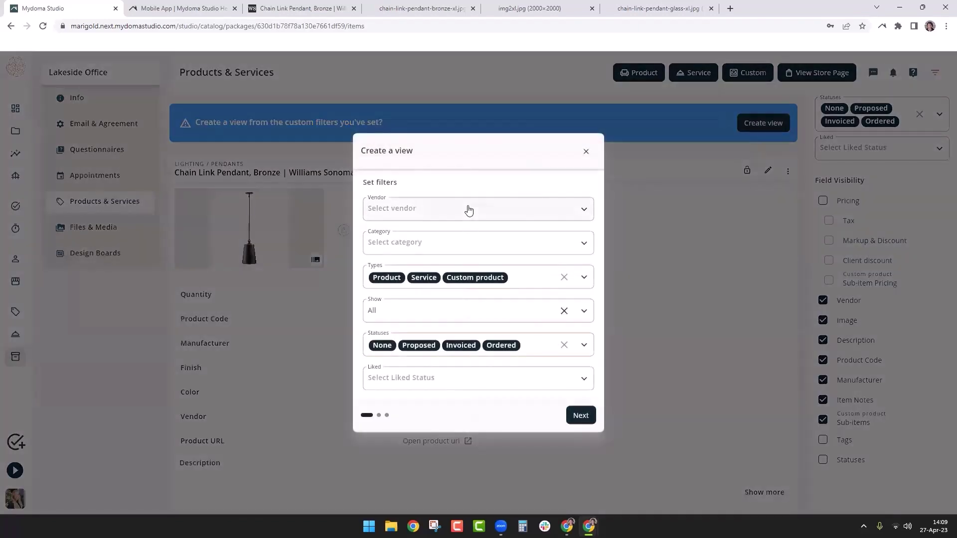
scroll(469, 210, "down", 2)
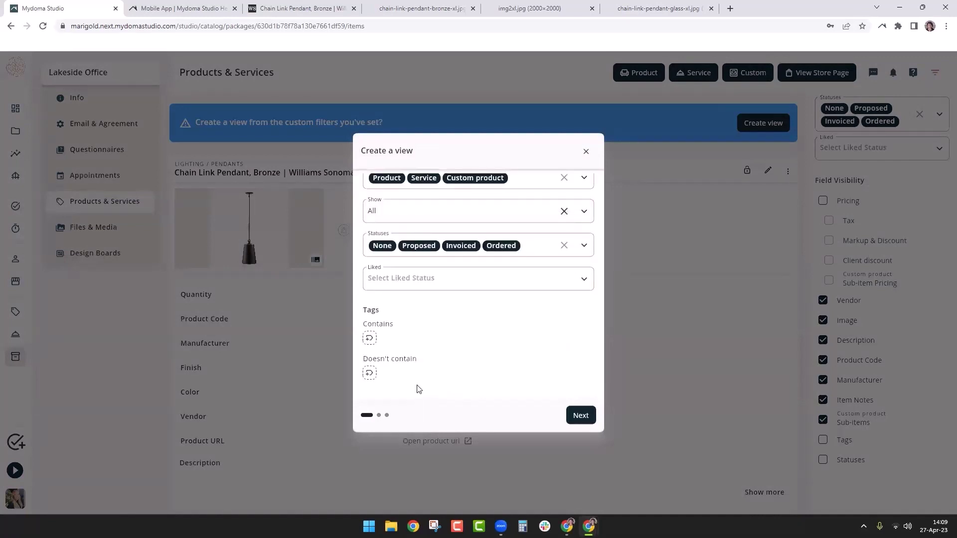
left_click(580, 416)
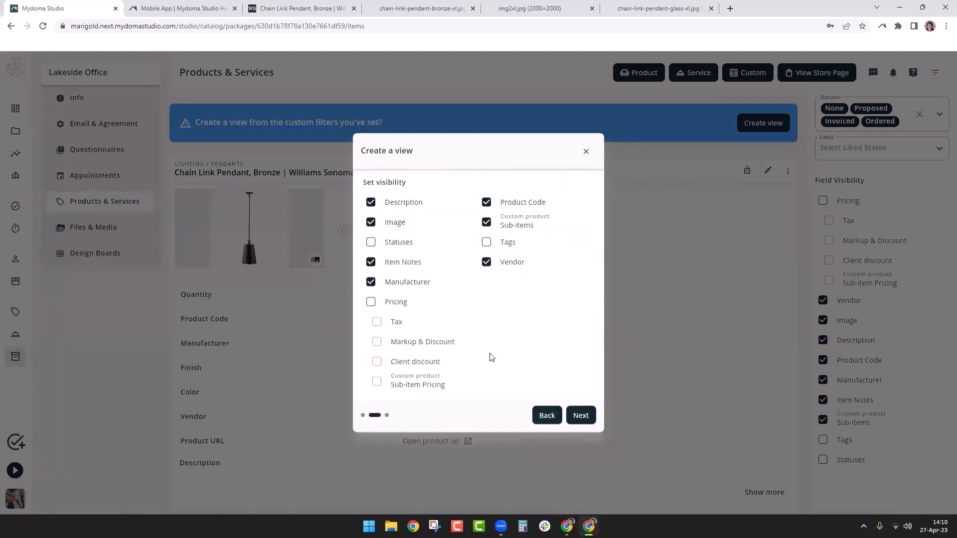
scroll(489, 357, "down", 1)
scroll(492, 358, "up", 1)
left_click(582, 418)
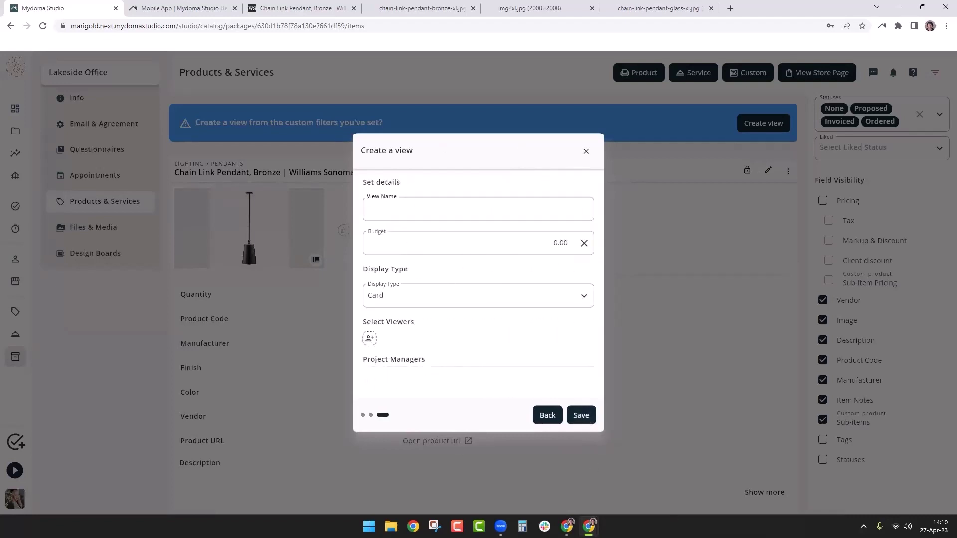
- Name the view "Products", clear its budget and save it with the Card display type
left_click(422, 209)
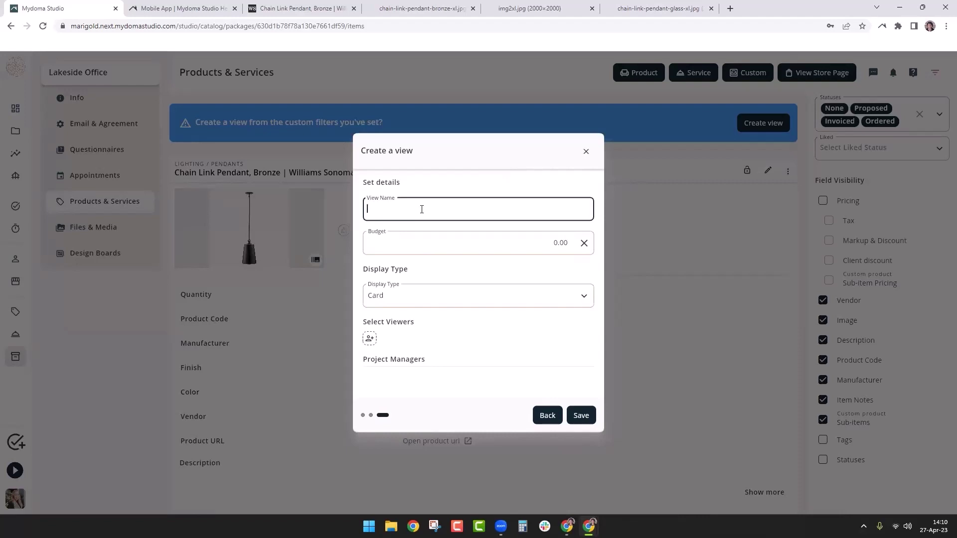
type("oducts")
left_click(584, 243)
left_click(589, 415)
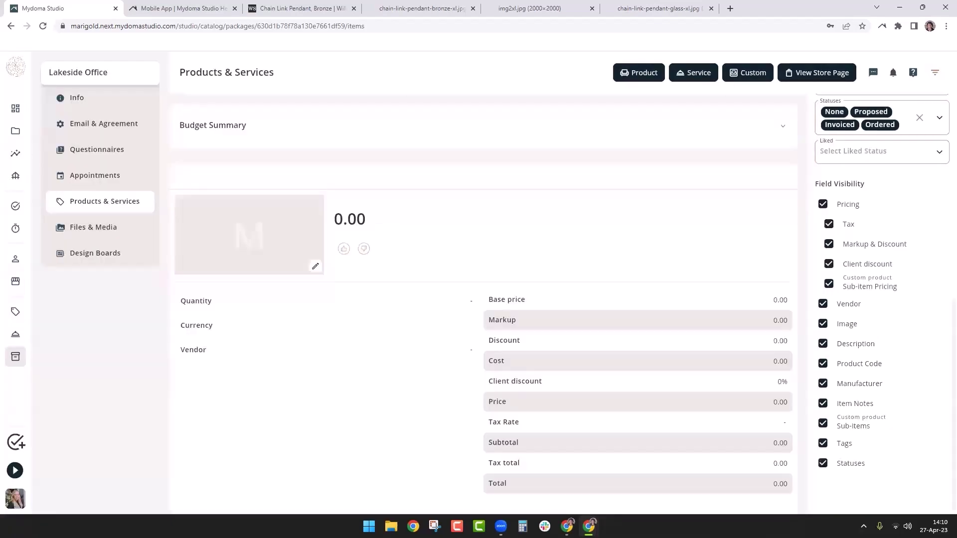
- Enter the package's saved views and open each of the two "Products" views to check the displayed items
scroll(890, 311, "up", 8)
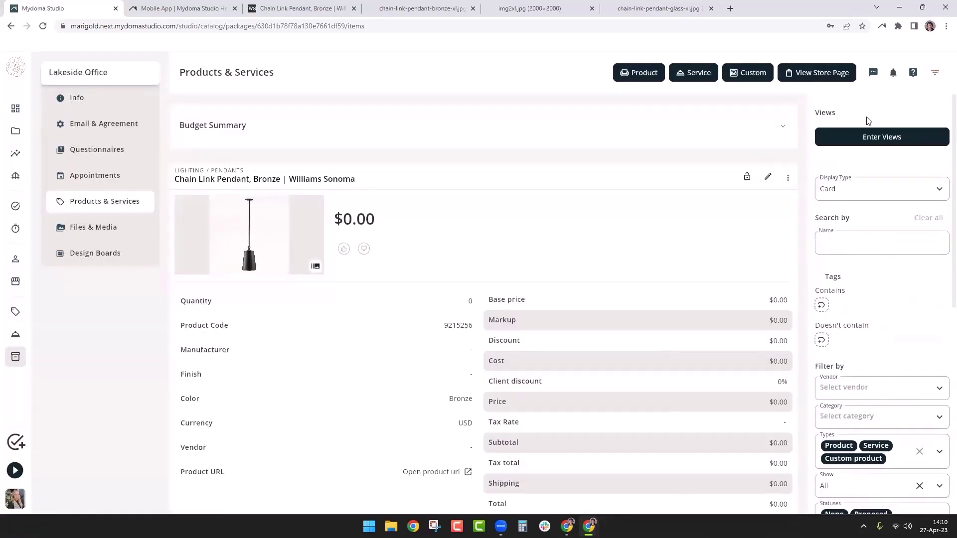
left_click(880, 142)
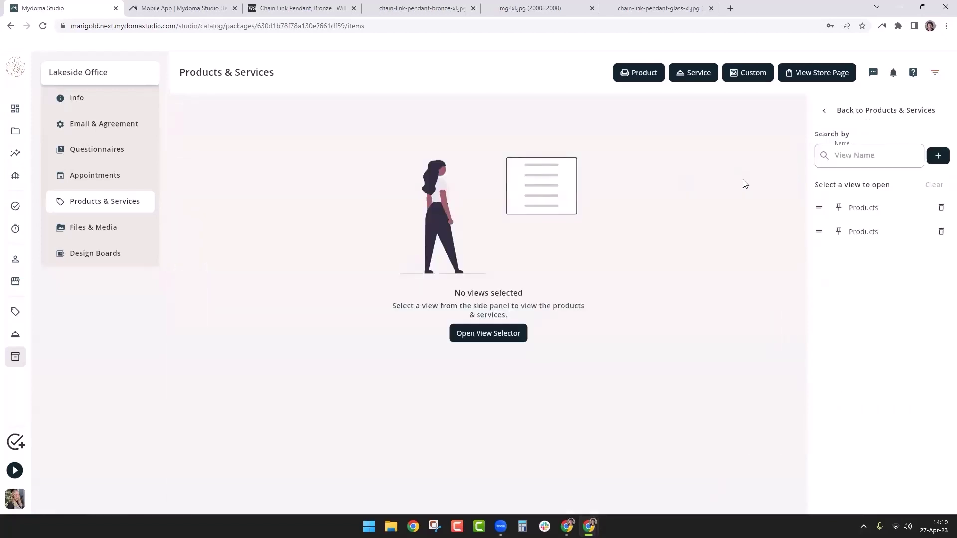
left_click(868, 208)
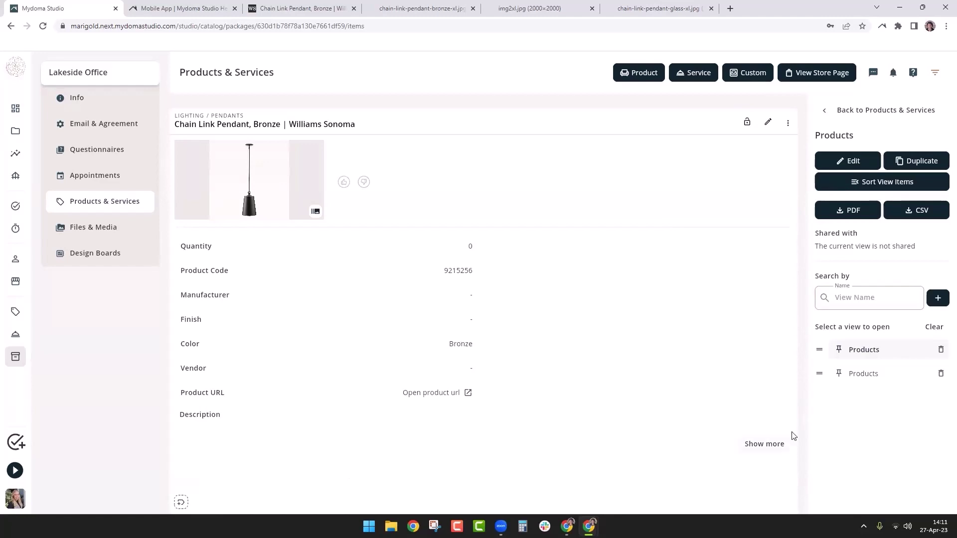
left_click(871, 378)
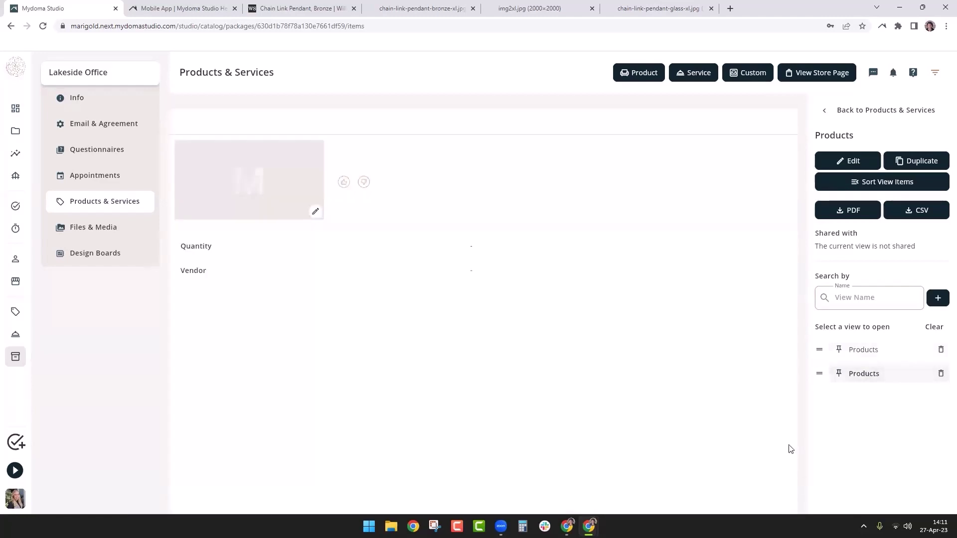
scroll(434, 414, "down", 2)
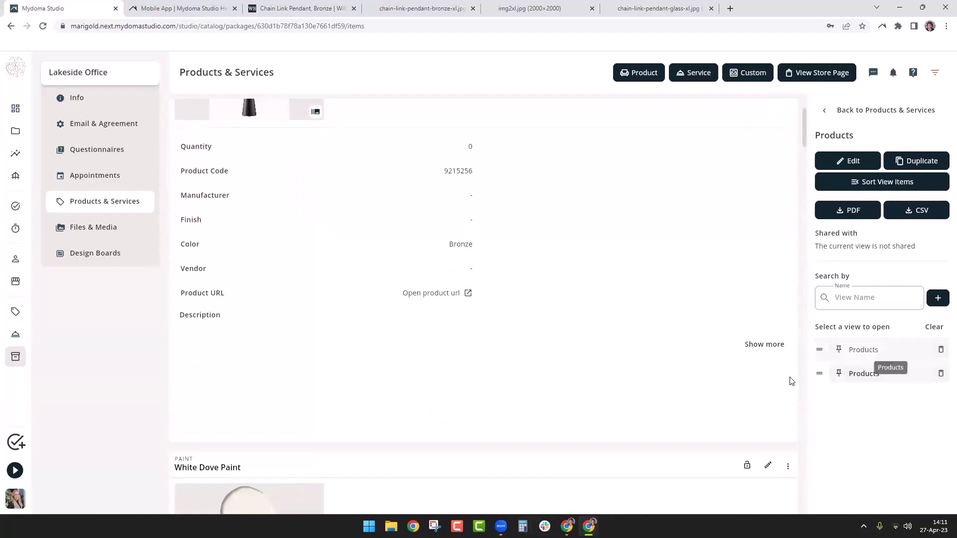
scroll(680, 368, "up", 2)
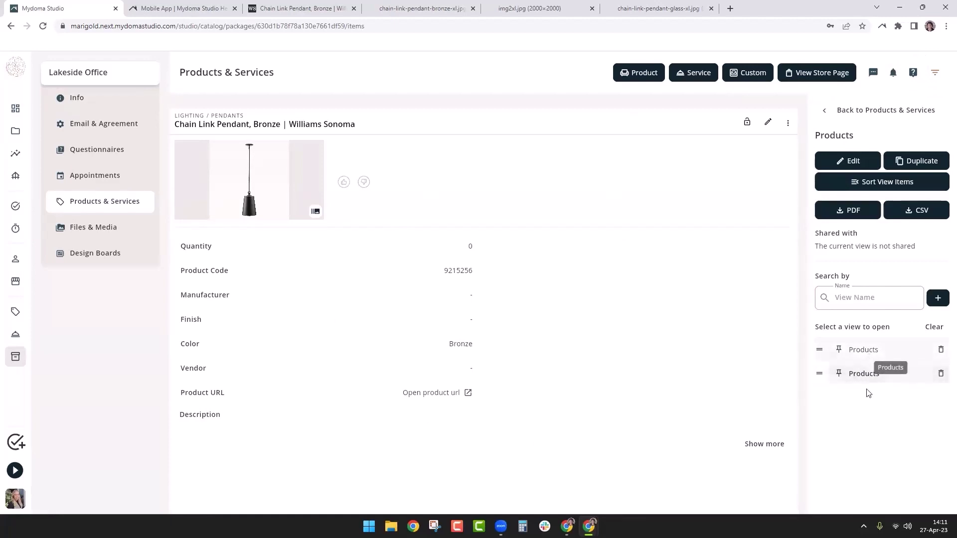
- Delete the first of the package's two "Products" views and open the remaining one
left_click(940, 350)
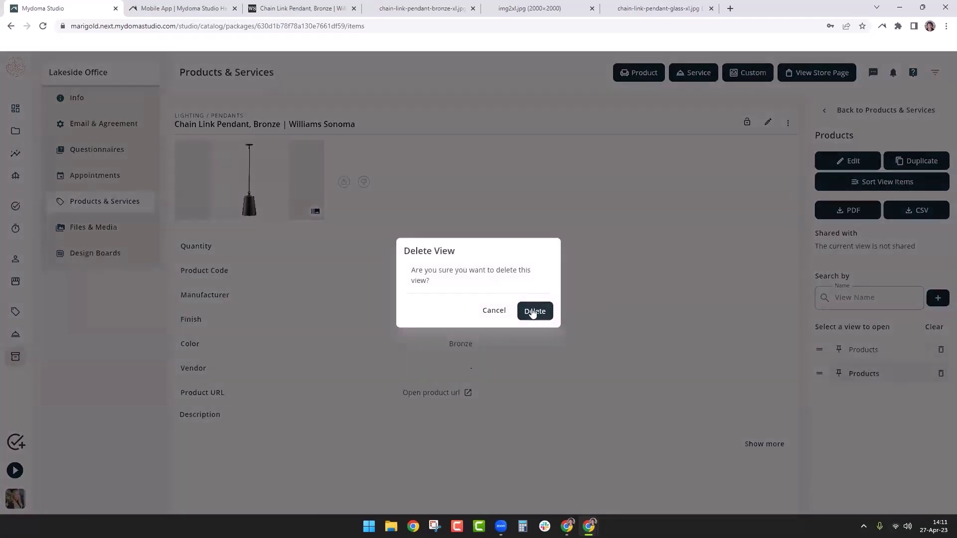
left_click(534, 315)
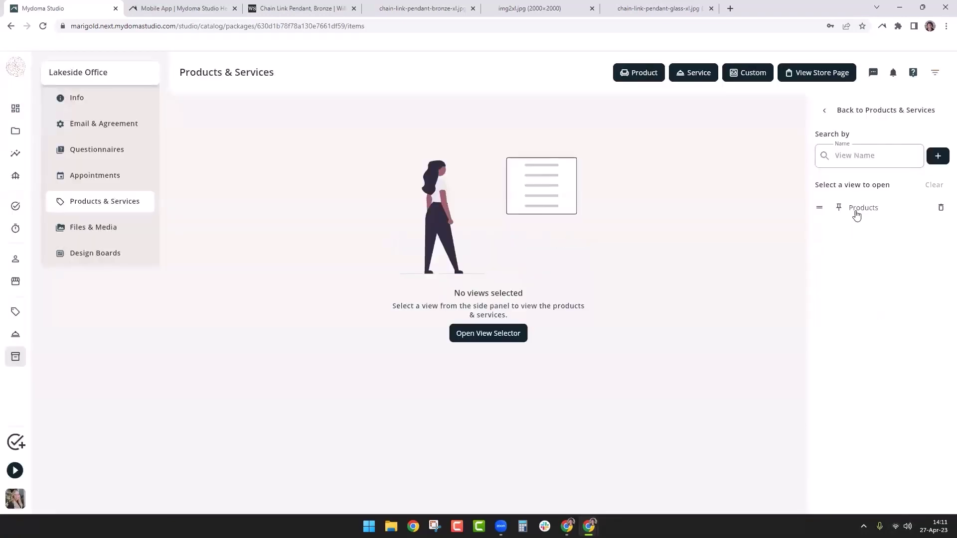
left_click(853, 209)
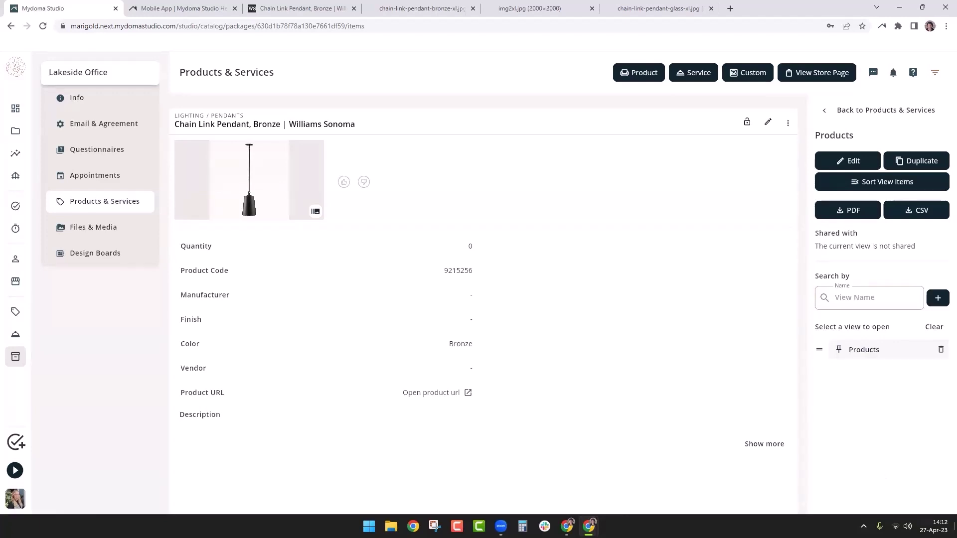
- Show how to connect with support through the resource center, and close the support chat
left_click(913, 73)
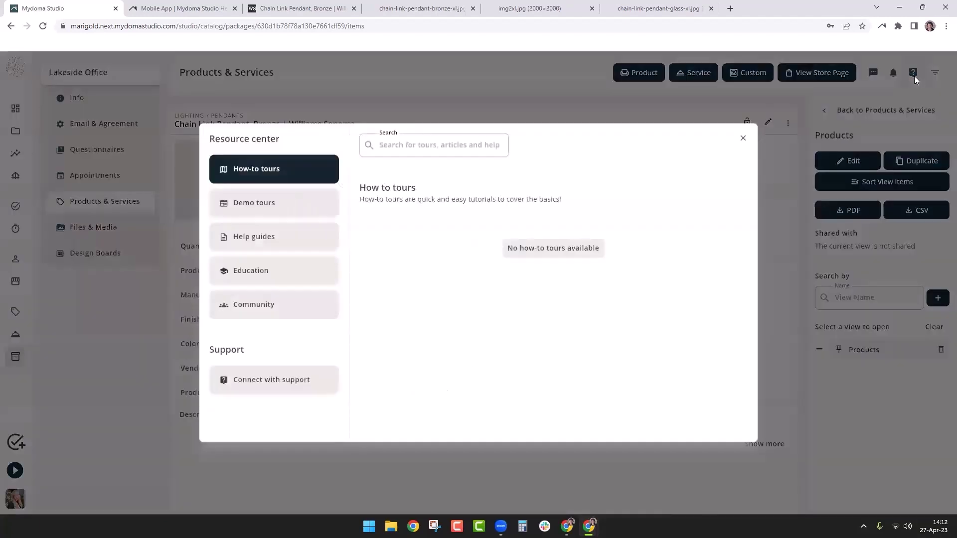
left_click(262, 386)
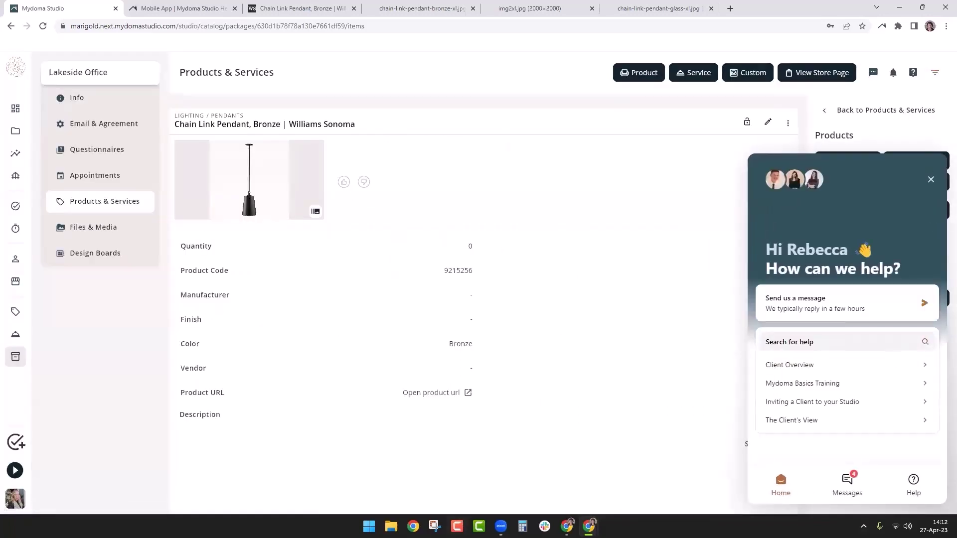
left_click(931, 180)
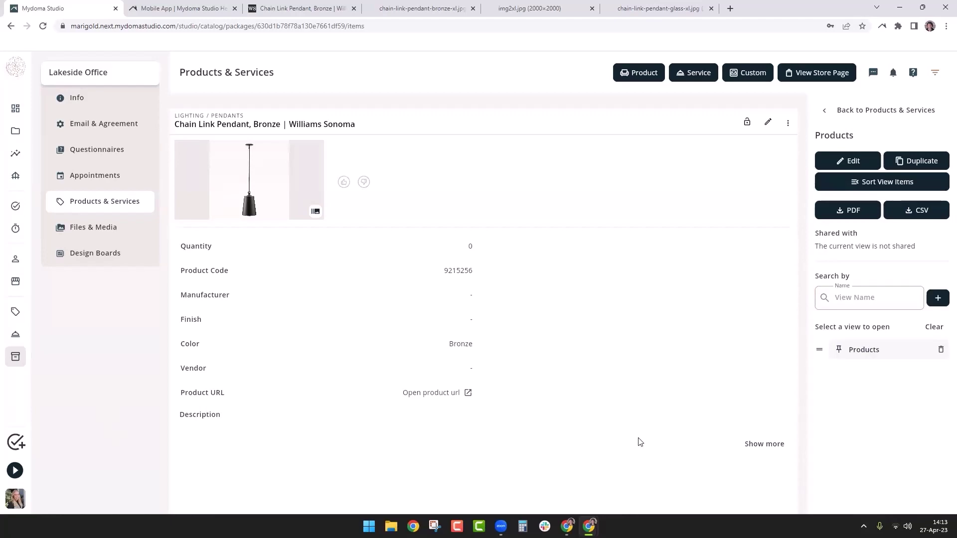
- Return to the general Info page of the Lakeside Office package
left_click(88, 100)
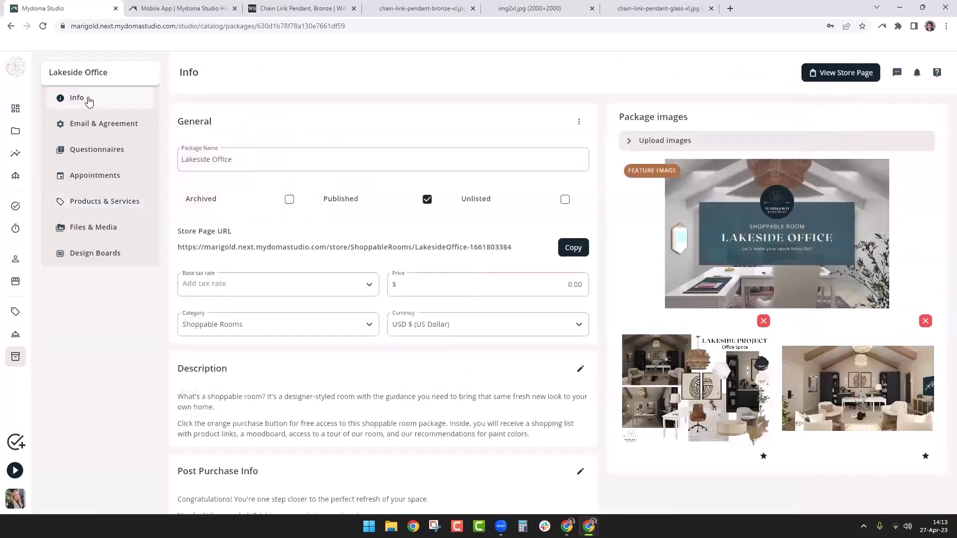